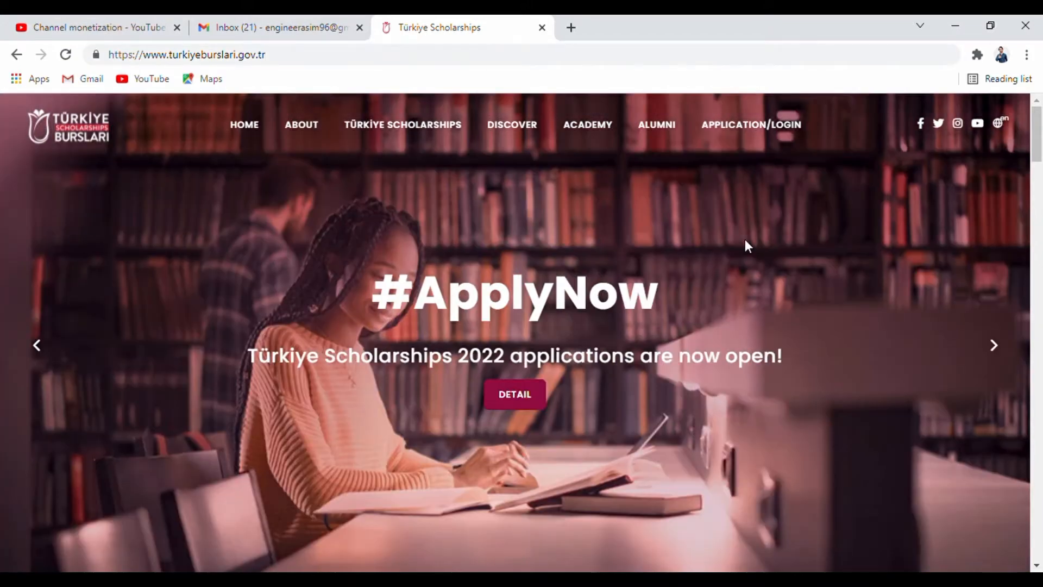
left_click(572, 32)
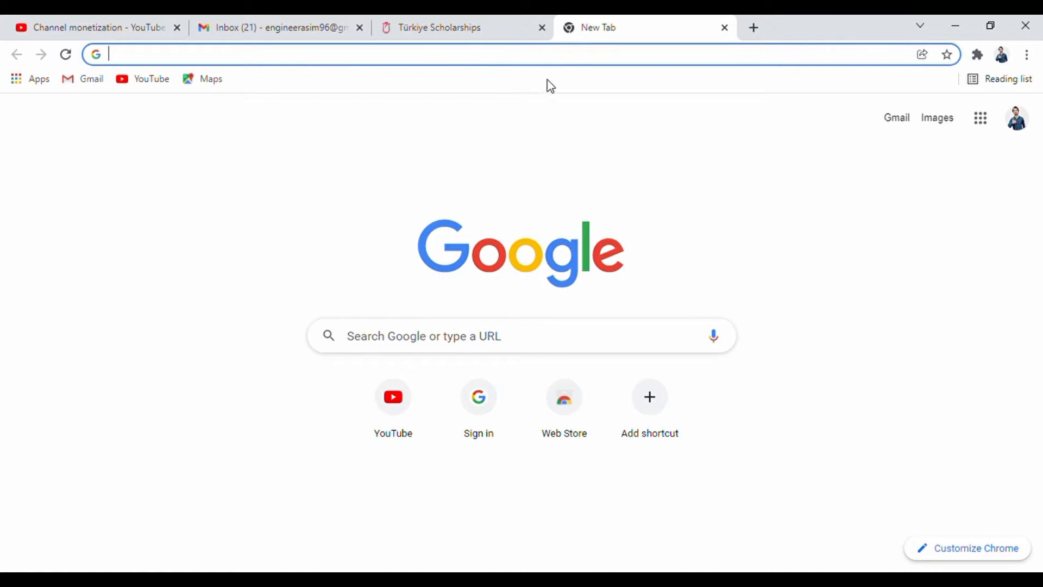
type("https://www.turkiyeburslari.gov.tr/")
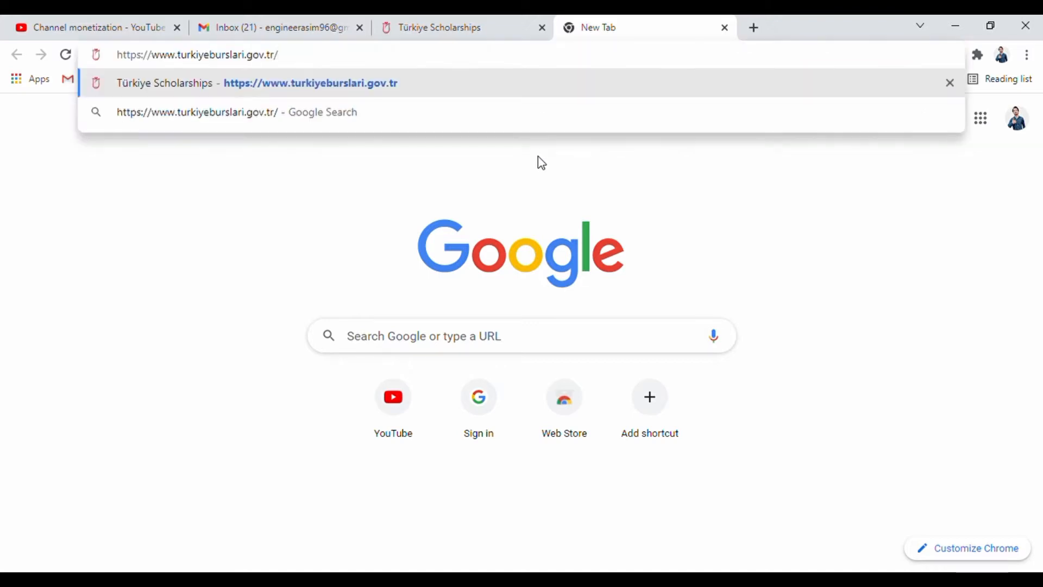
key("Return")
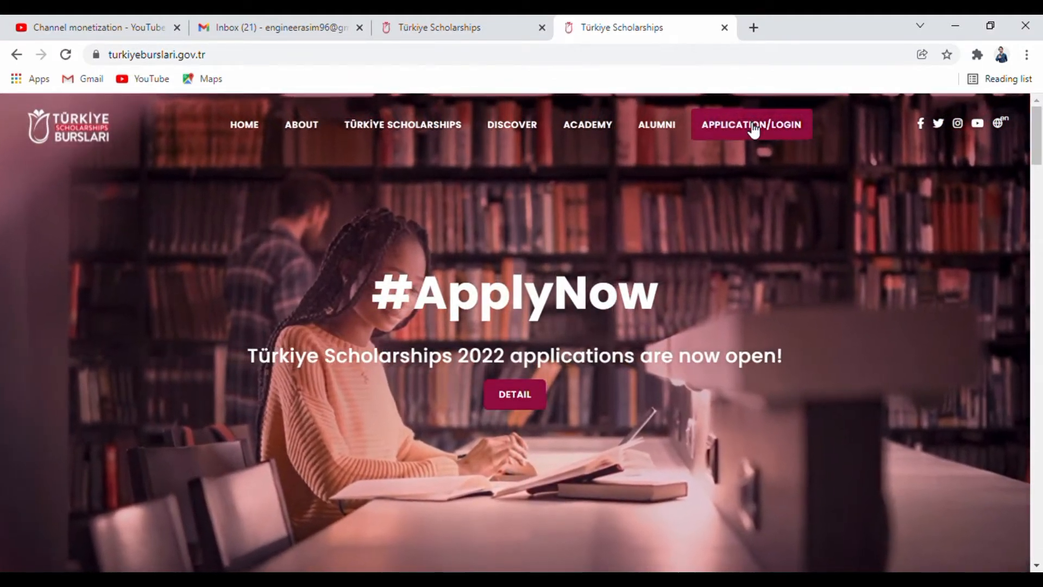
left_click(750, 126)
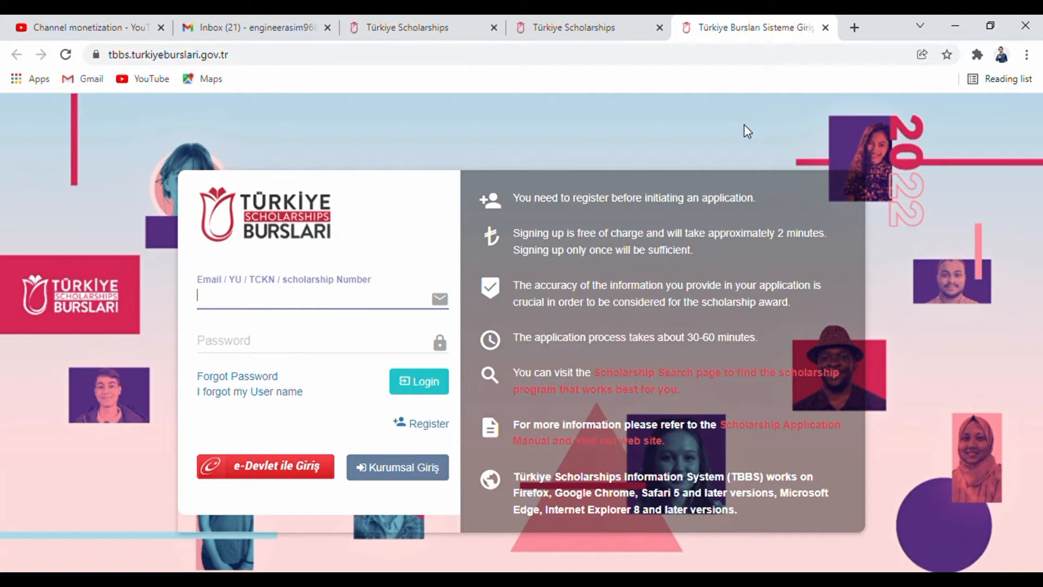
left_click(428, 435)
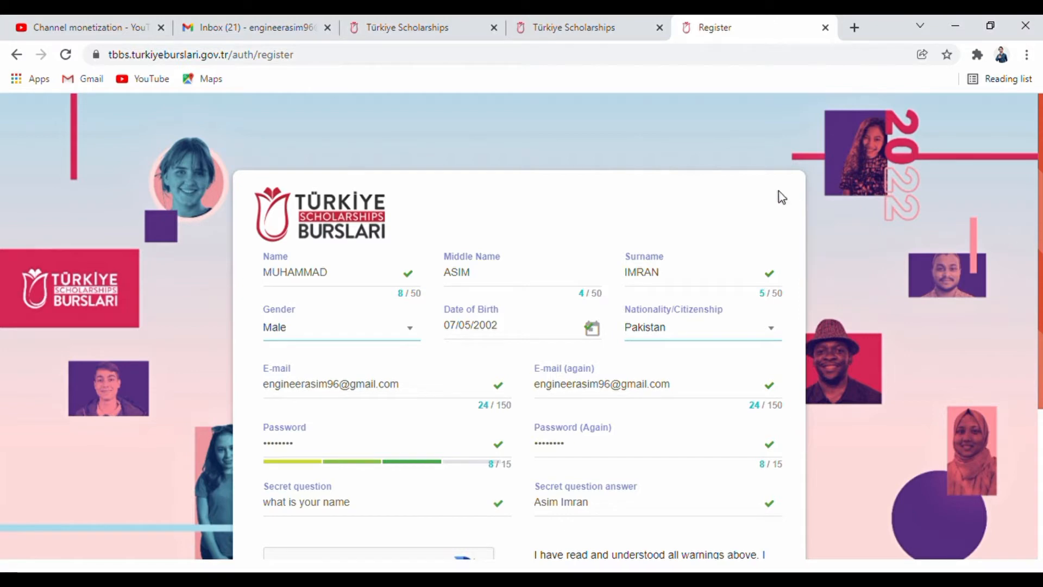
Review the filled-in registration form, from the name, middle name and surname fields down to the approval declaration.
left_click(364, 281)
left_click(503, 283)
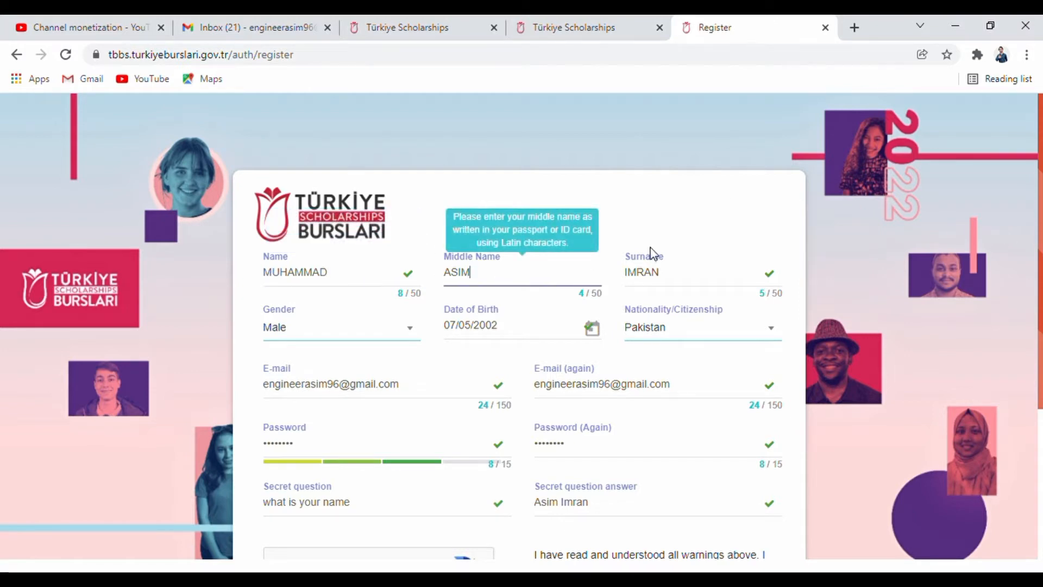
left_click(706, 283)
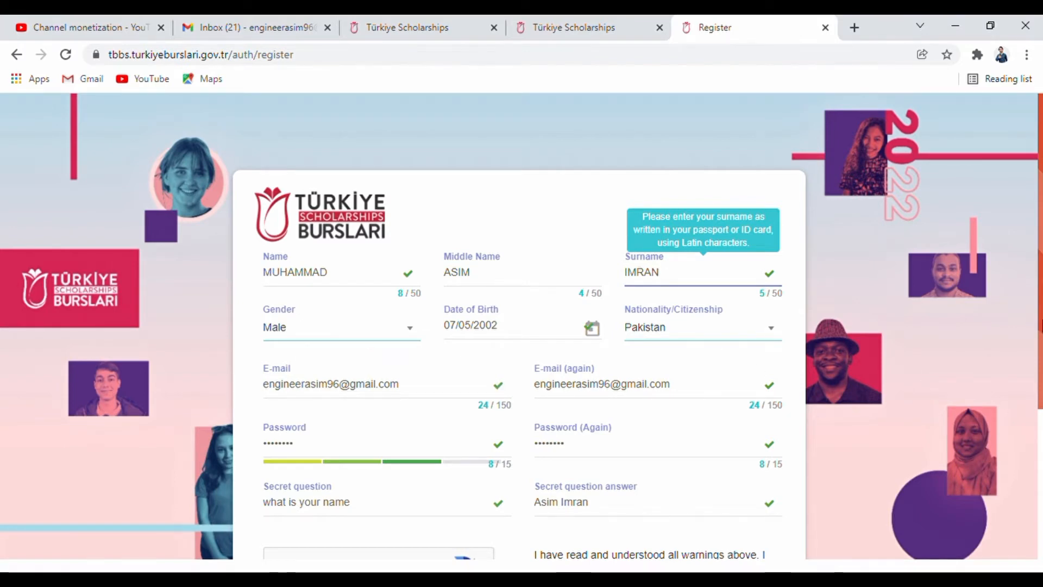
scroll(647, 326, "down", 2)
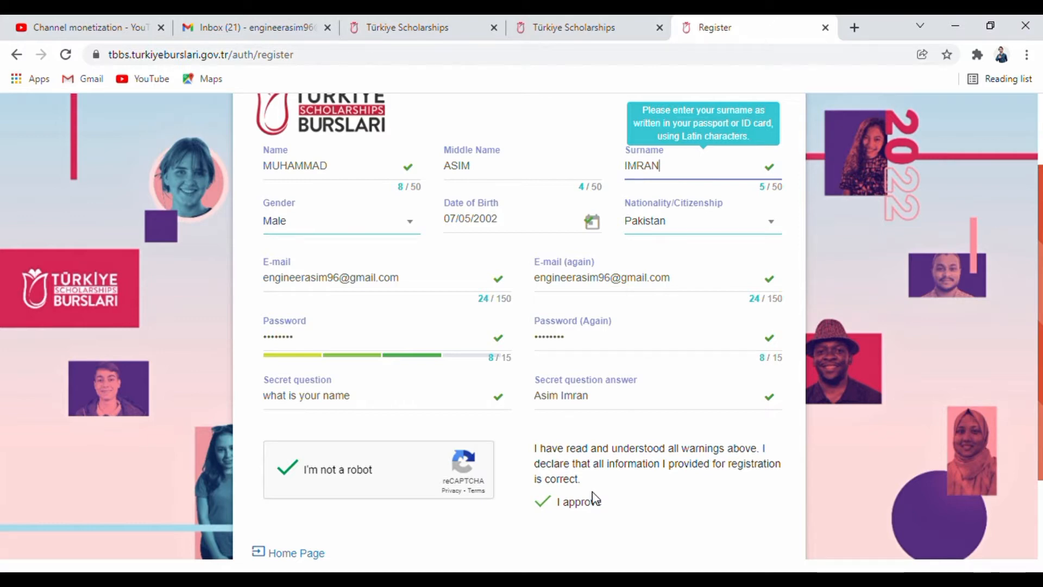
scroll(1033, 479, "down", 2)
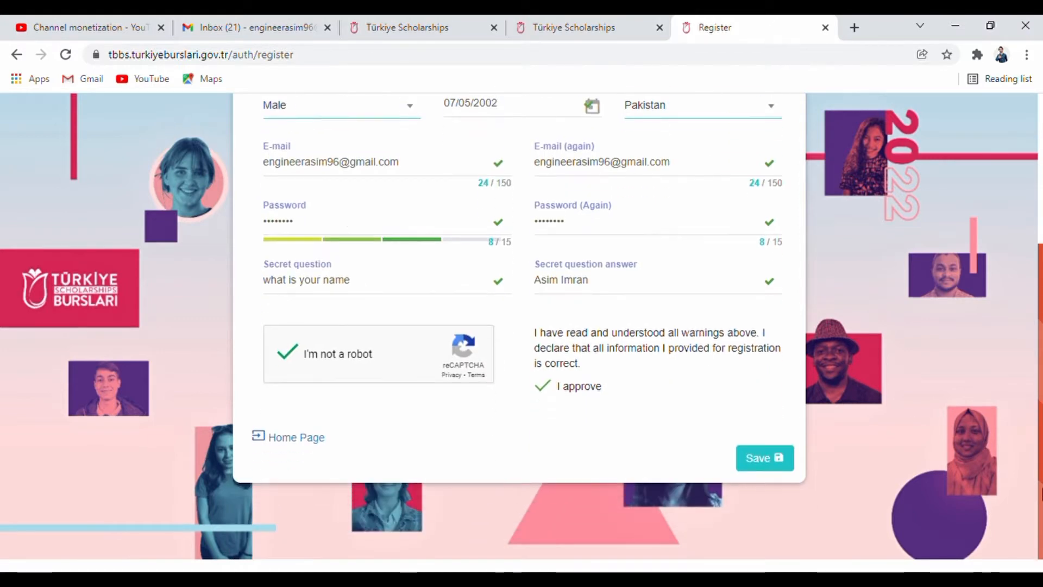
Submit the registration form, then approve the name and nationality summary and save it.
left_click(774, 468)
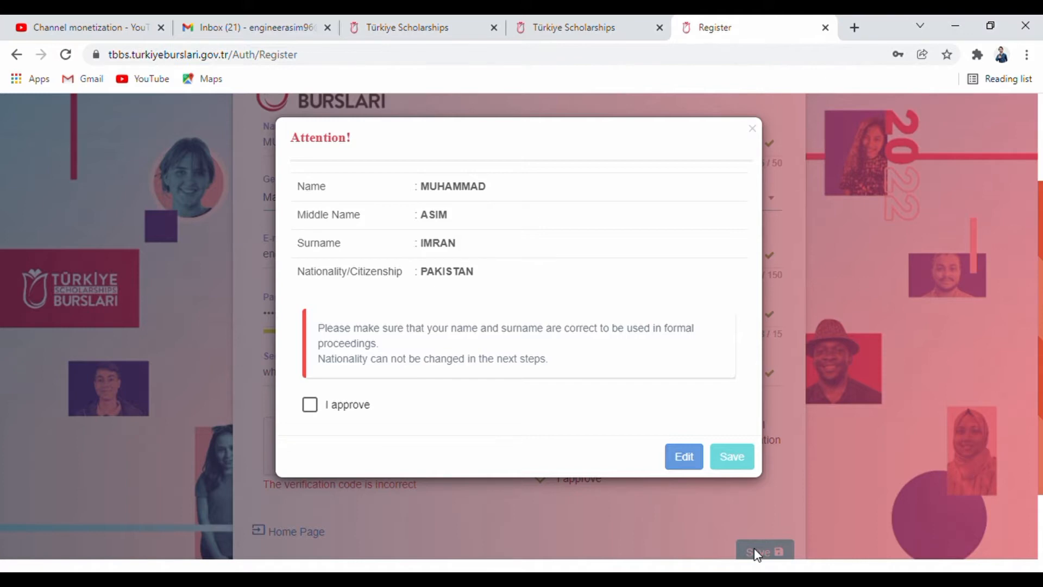
left_click(311, 405)
left_click(733, 459)
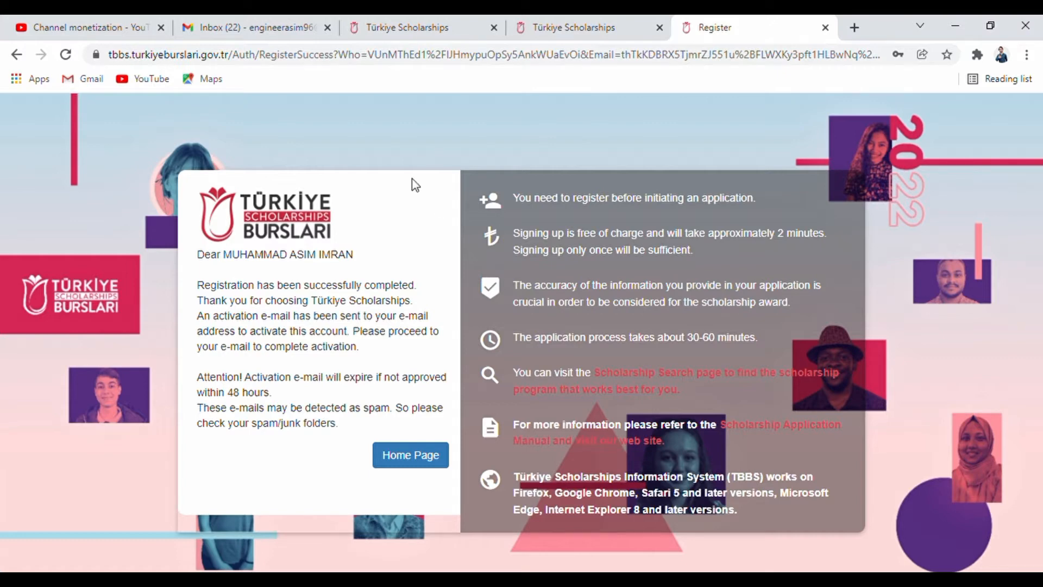
Switch to Gmail, open the Aktivasyon Bilgisi e-mail from Türkiye Scholarships and follow its account confirmation link.
left_click(271, 27)
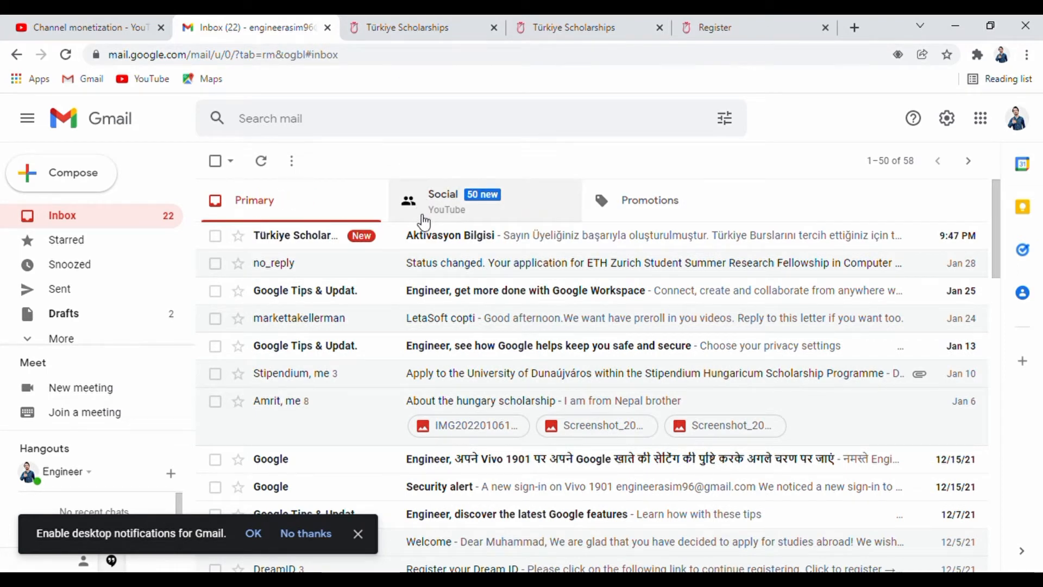
left_click(424, 233)
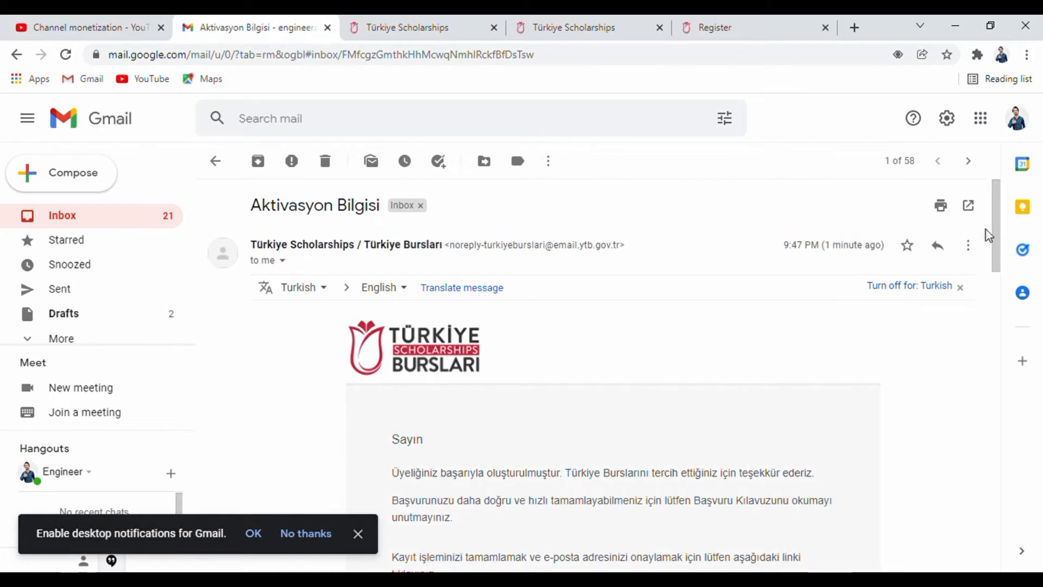
left_click_drag(1004, 239, 1036, 458)
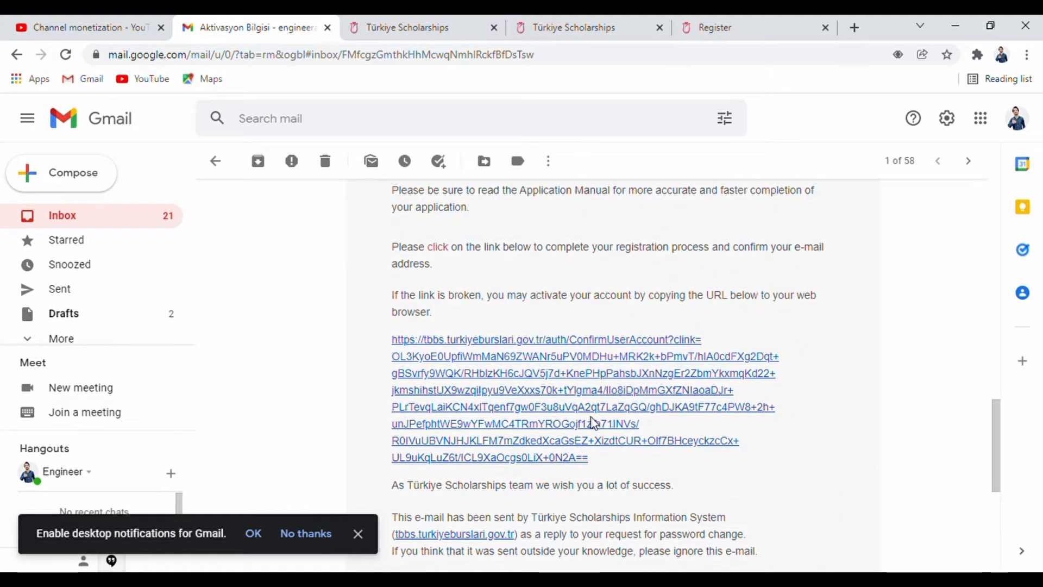
left_click(514, 374)
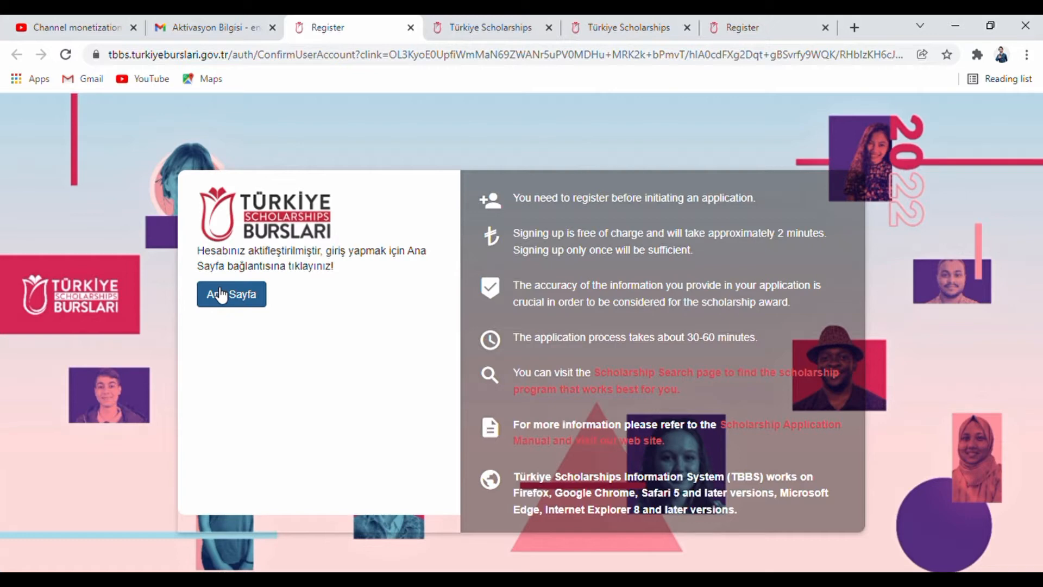
Go from the account activation page to the login page and log in with the prefilled credentials.
left_click(220, 295)
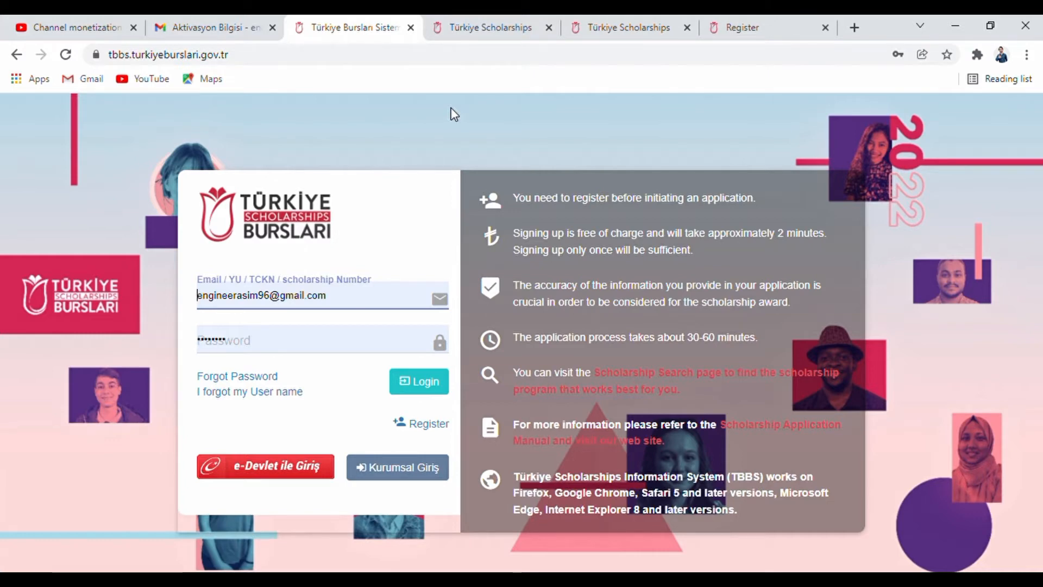
left_click(364, 305)
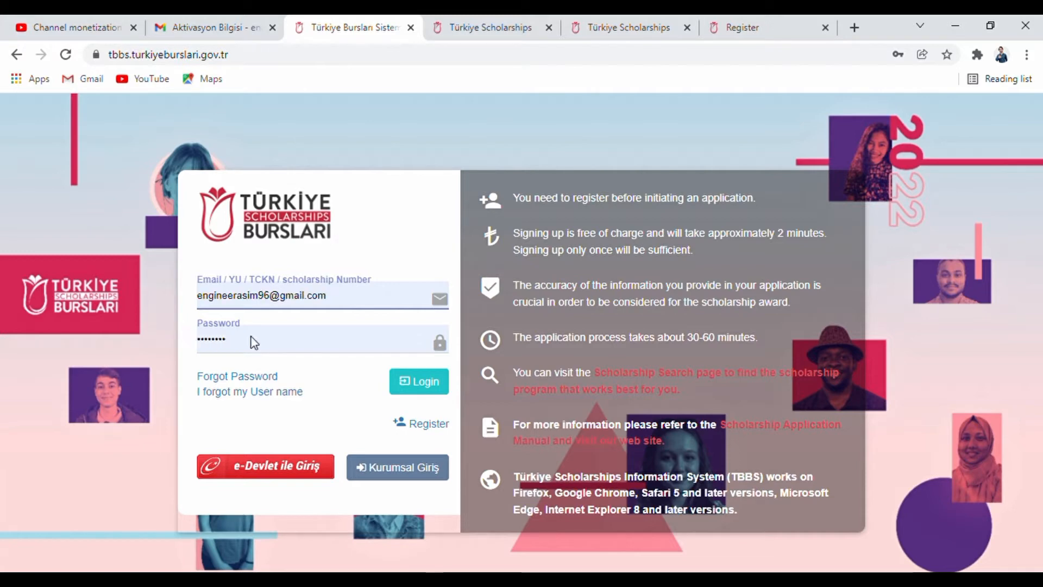
left_click(417, 385)
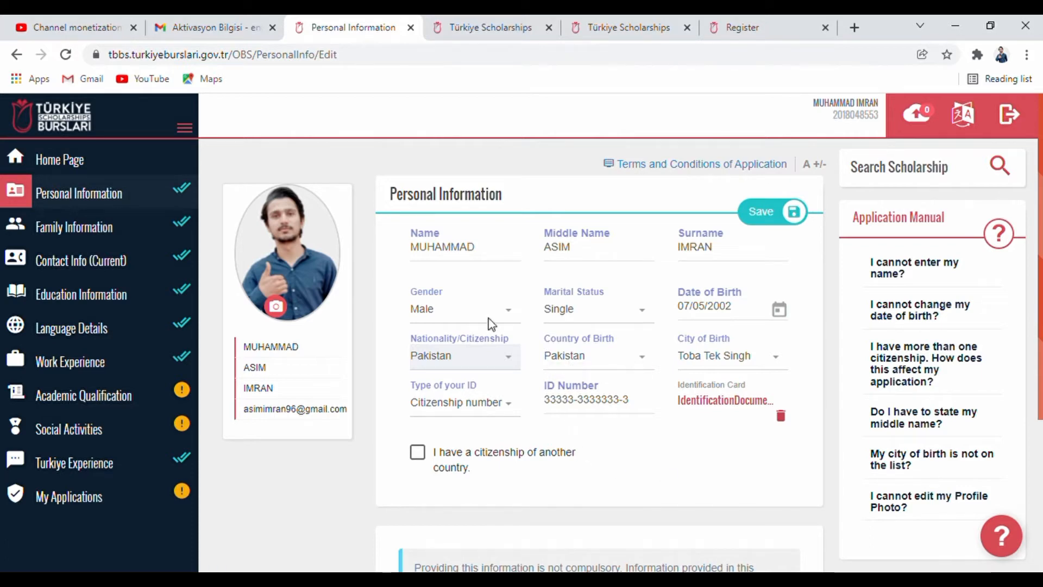
Check the name, middle name and surname fields in the Personal Information form.
left_click(497, 261)
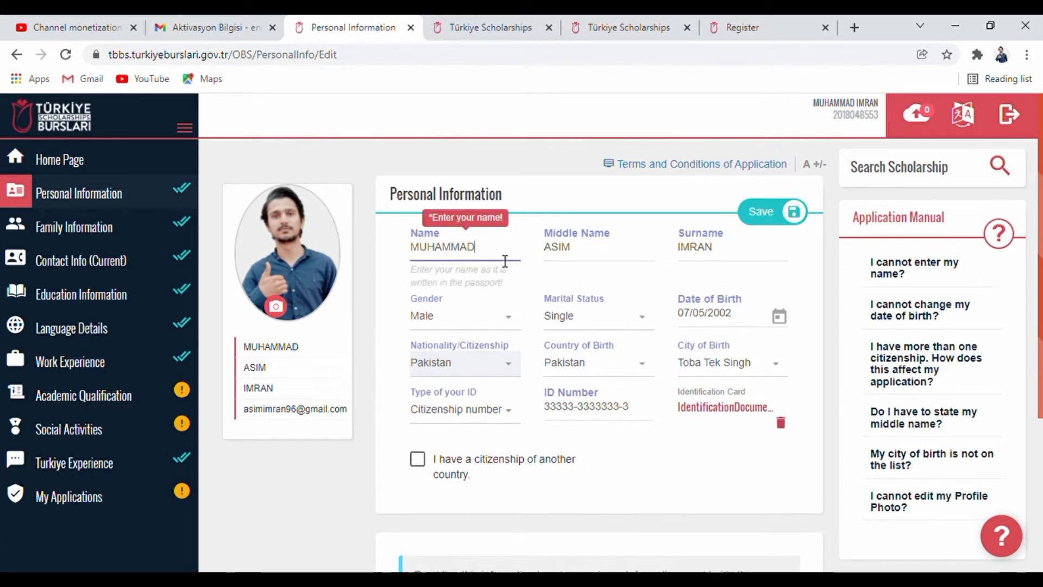
left_click(592, 260)
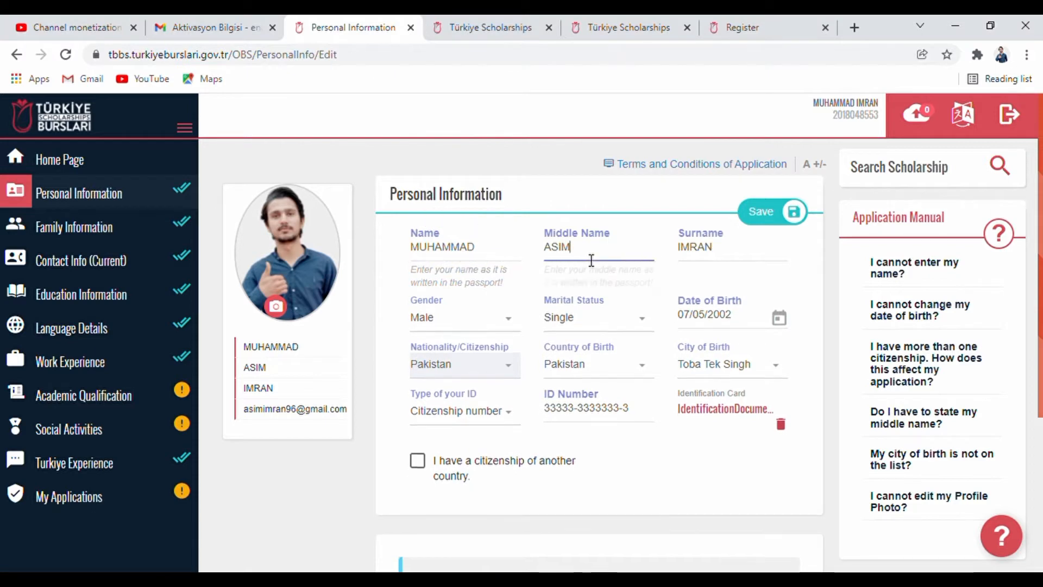
left_click(725, 261)
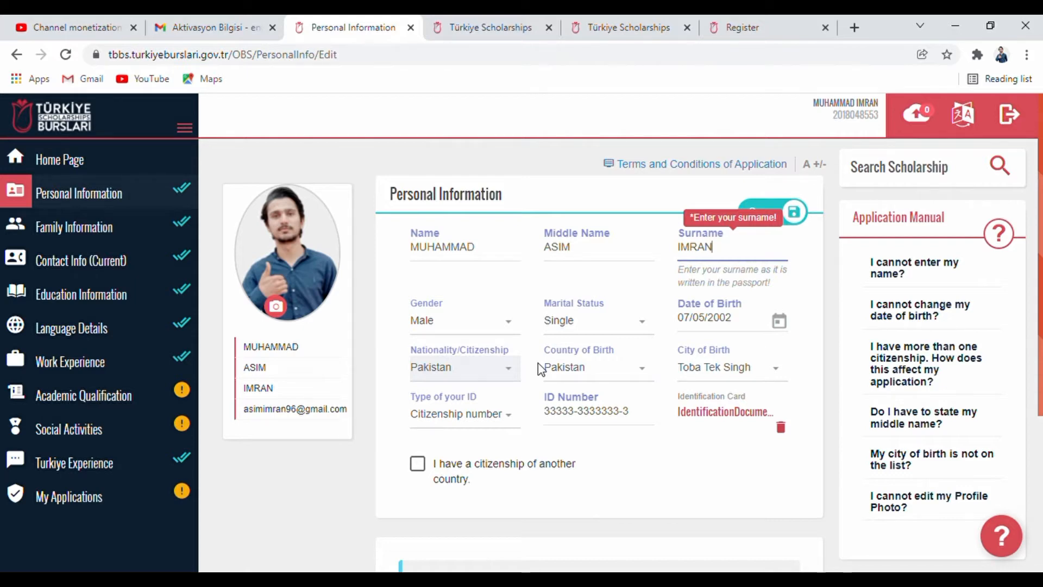
Choose Citizenship number as the type of ID and leave the option for citizenship of another country unticked.
left_click(493, 418)
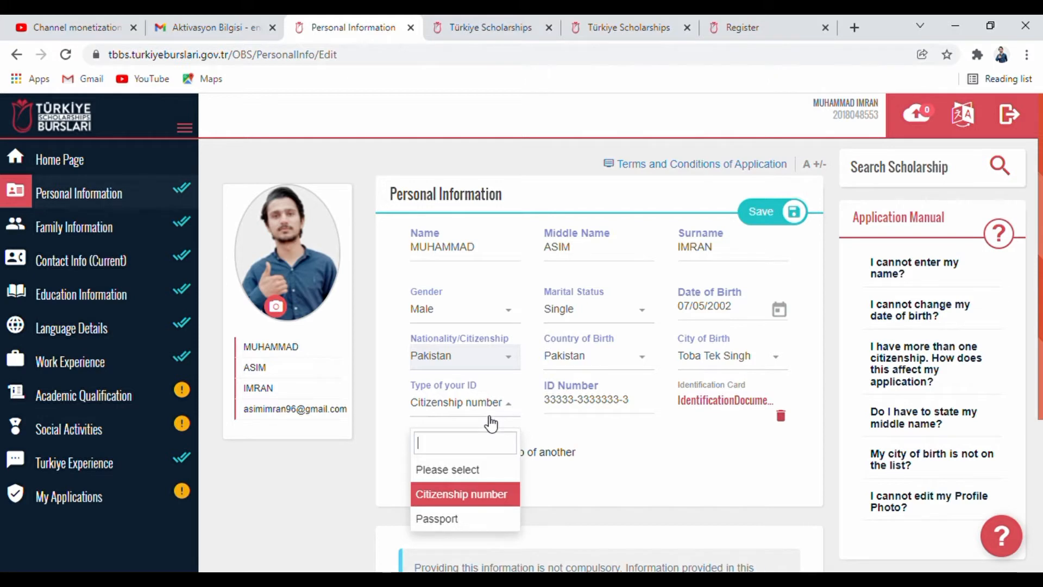
left_click(462, 496)
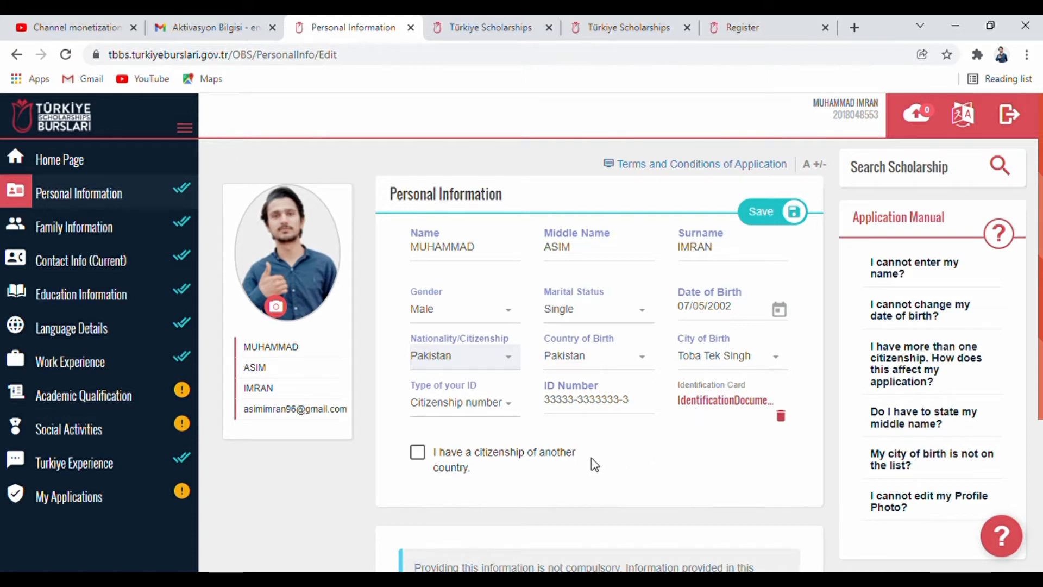
left_click(419, 454)
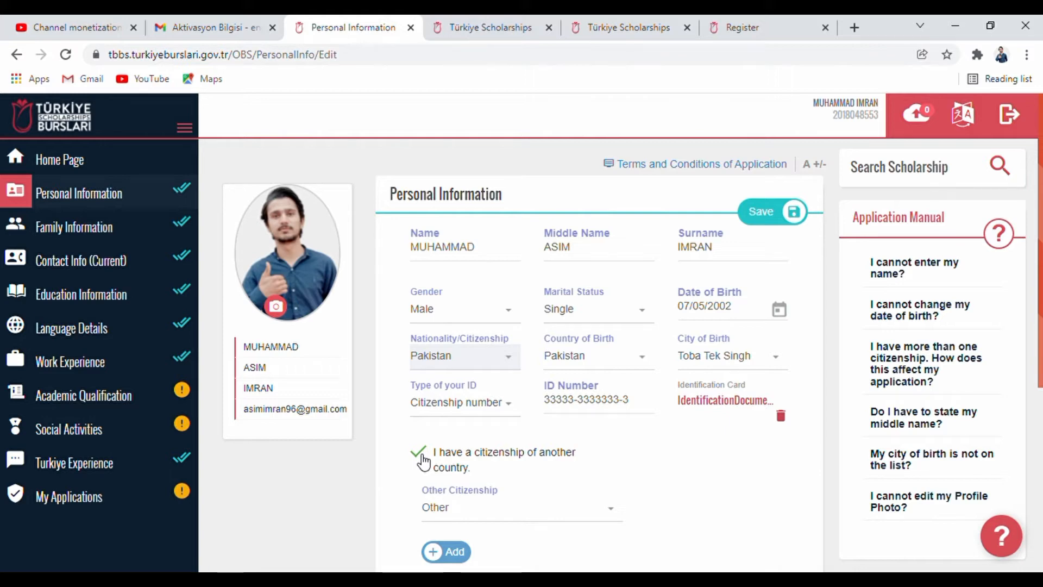
left_click(418, 455)
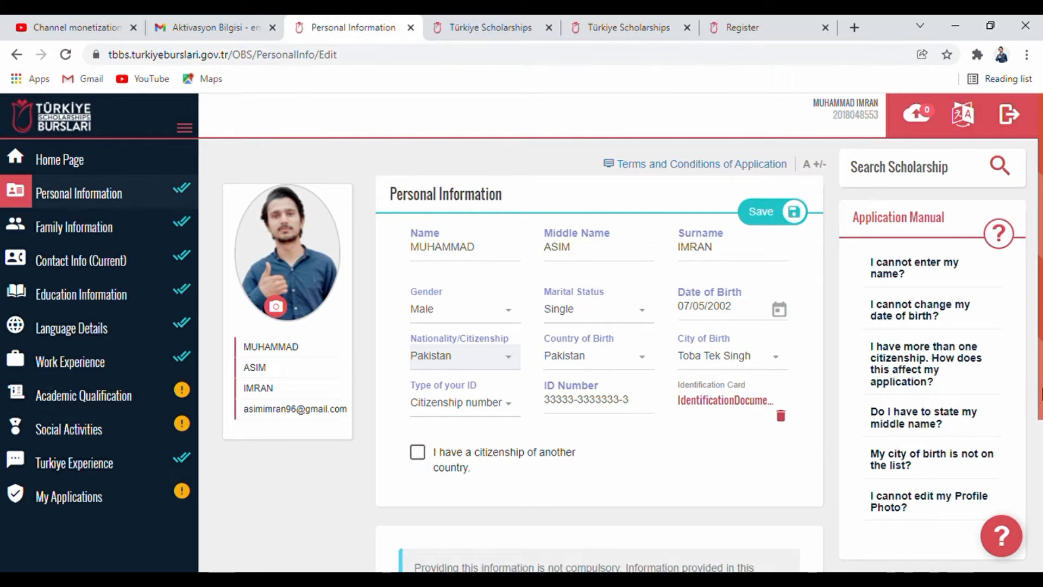
Set the disability status to "I dont have any disability." and save the personal information.
scroll(892, 426, "down", 1)
scroll(892, 426, "down", 3)
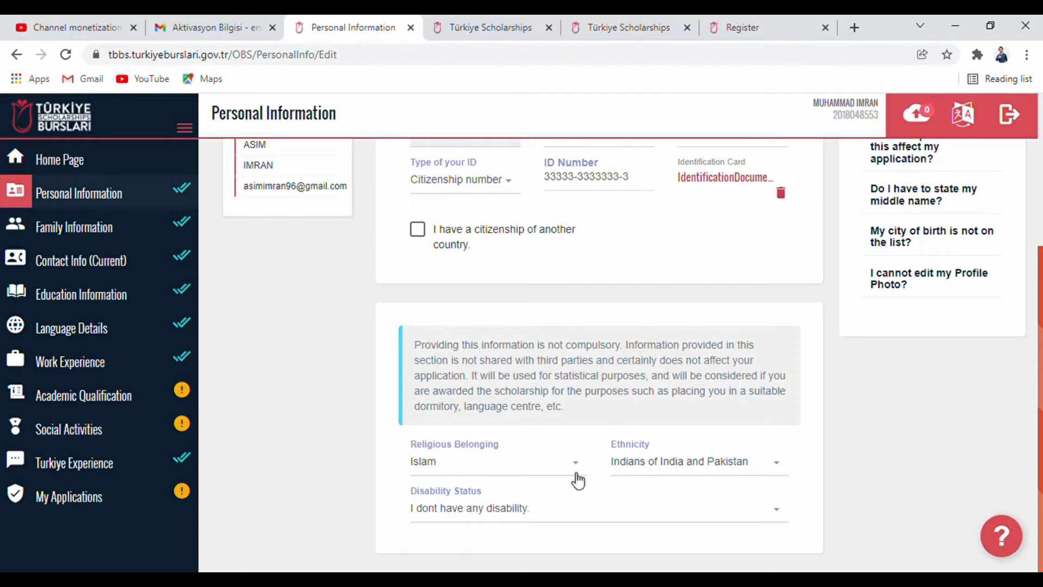
left_click(551, 516)
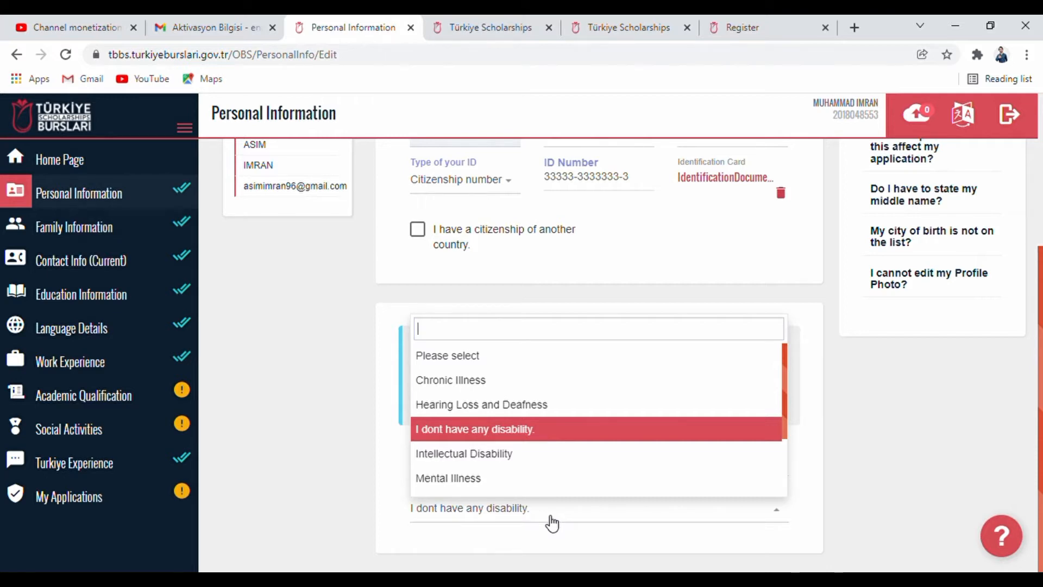
left_click(472, 435)
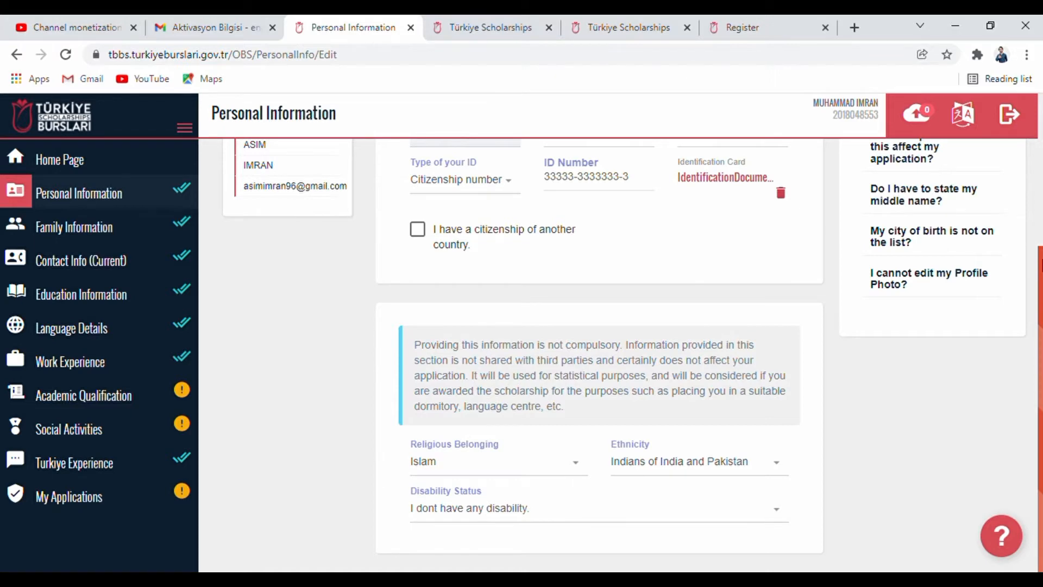
scroll(1030, 143, "up", 4)
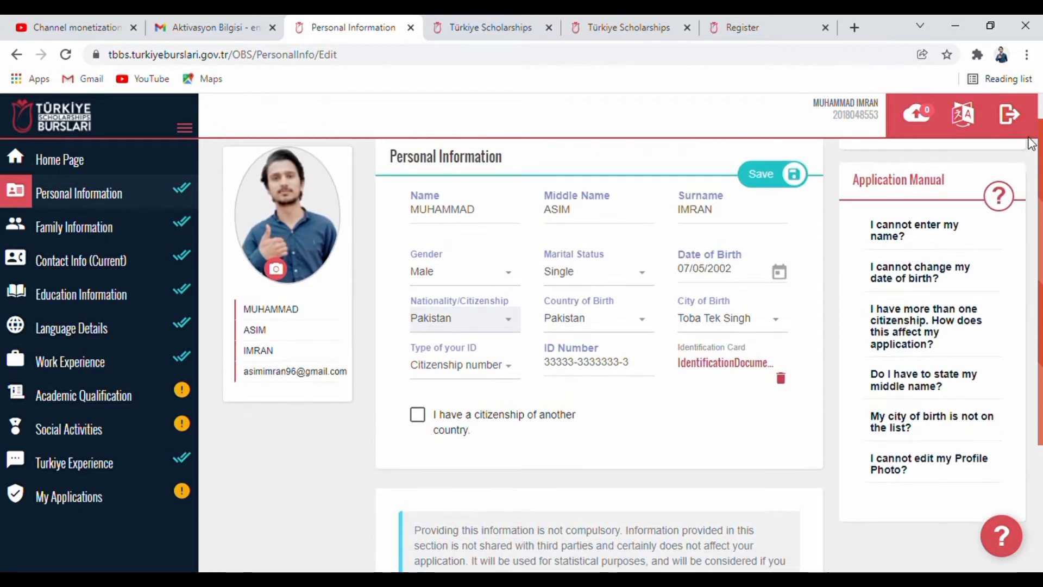
left_click(776, 177)
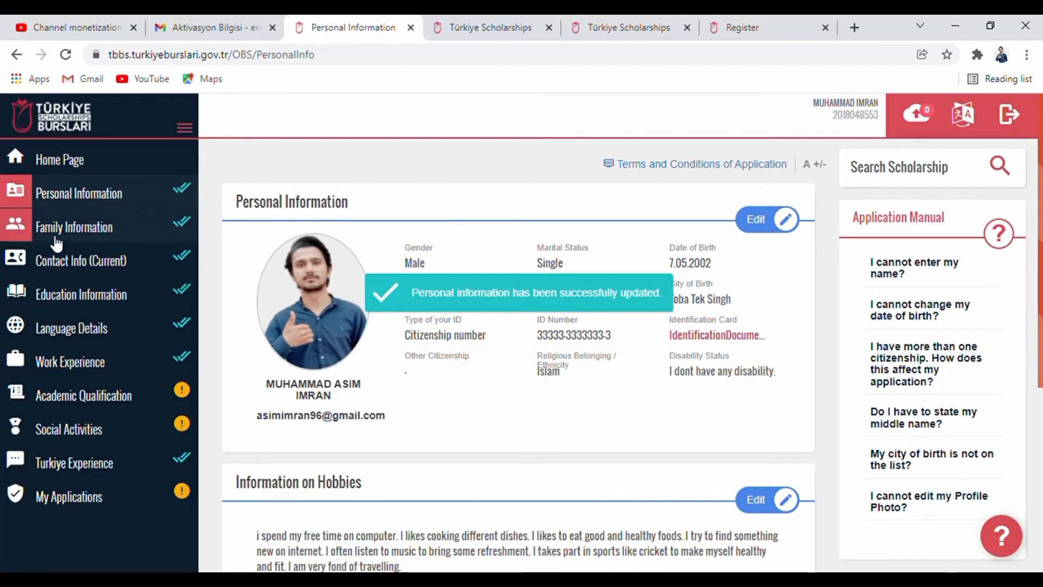
Edit the family information, choose 50-100 ($) as the total monthly income and save it.
left_click(52, 235)
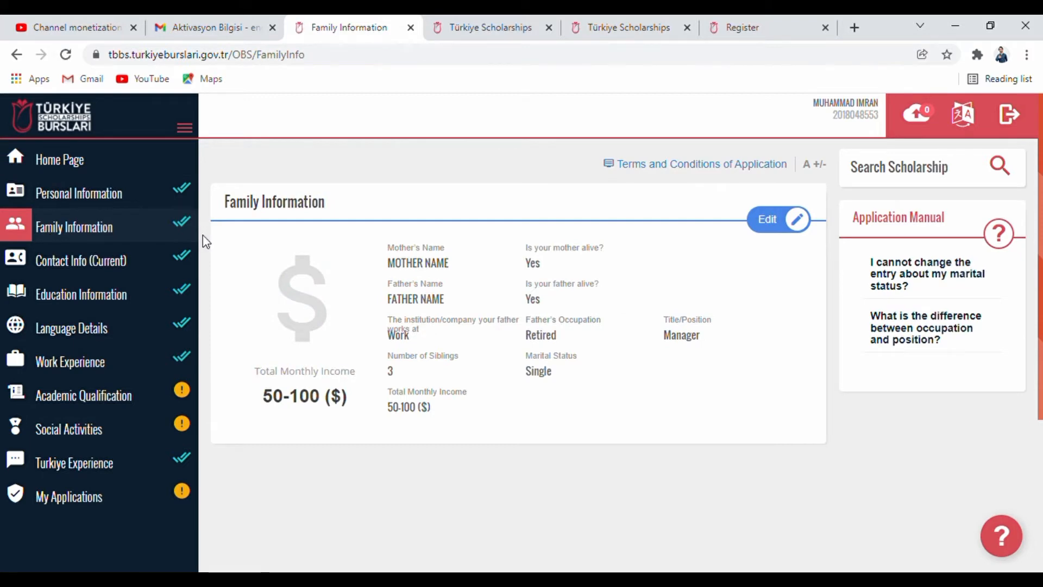
left_click(768, 220)
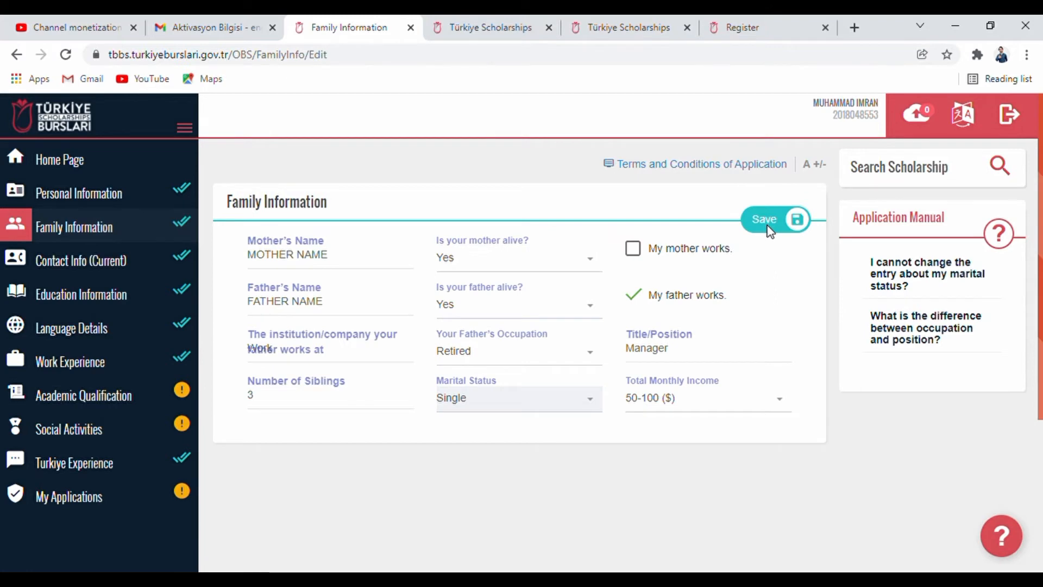
left_click(769, 227)
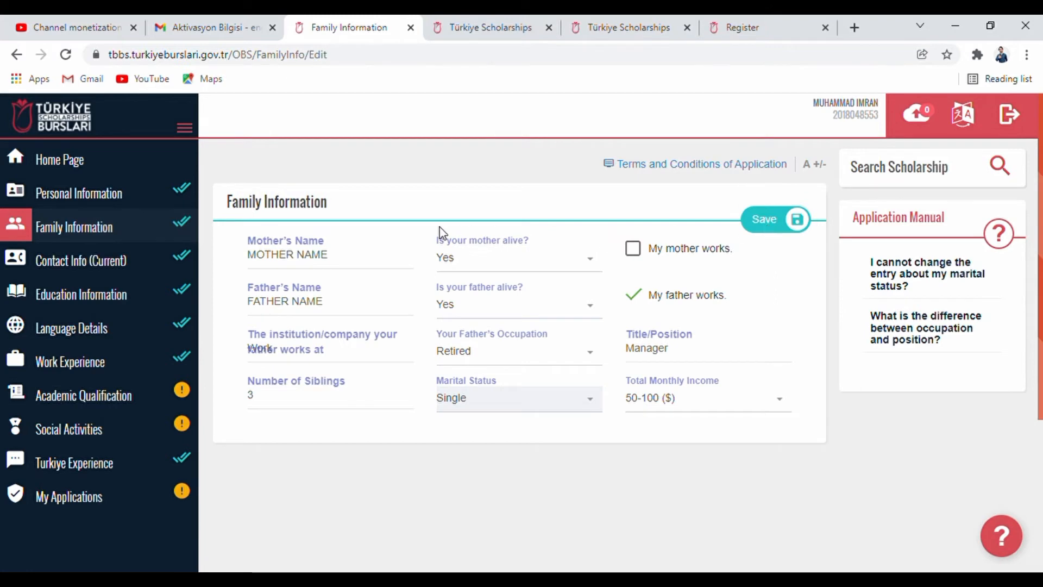
left_click(359, 268)
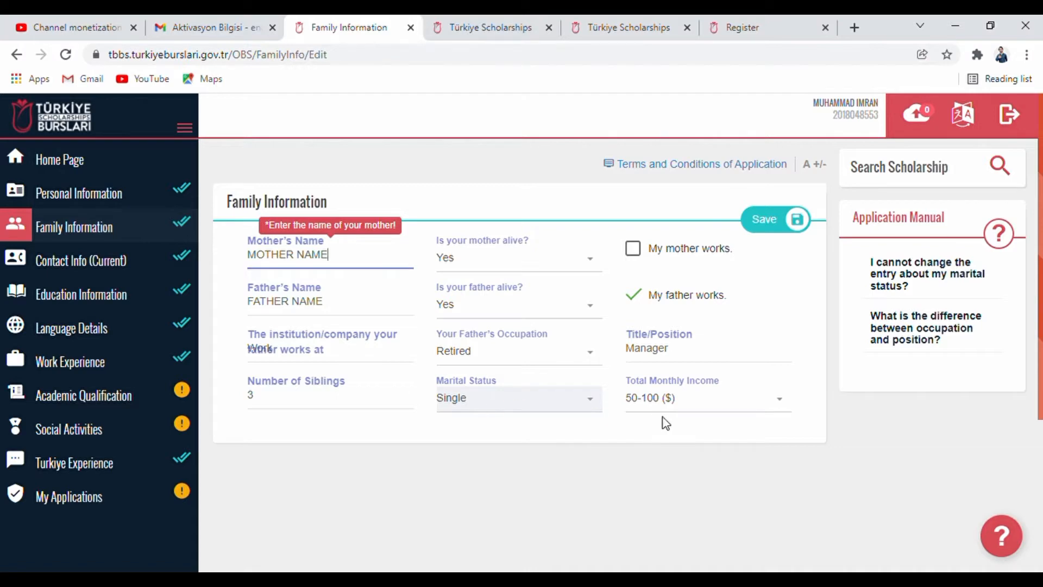
left_click(709, 410)
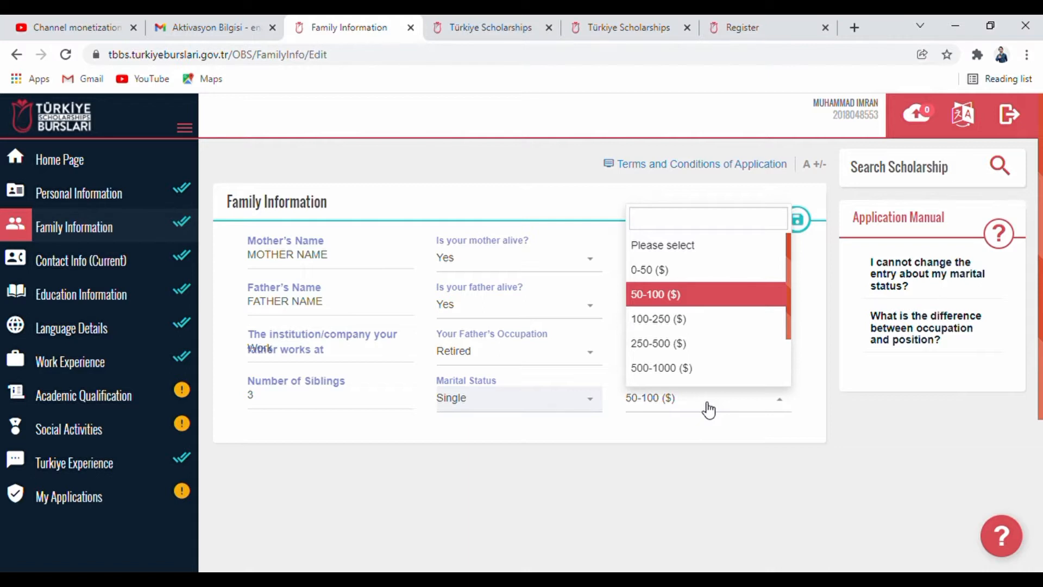
left_click(668, 300)
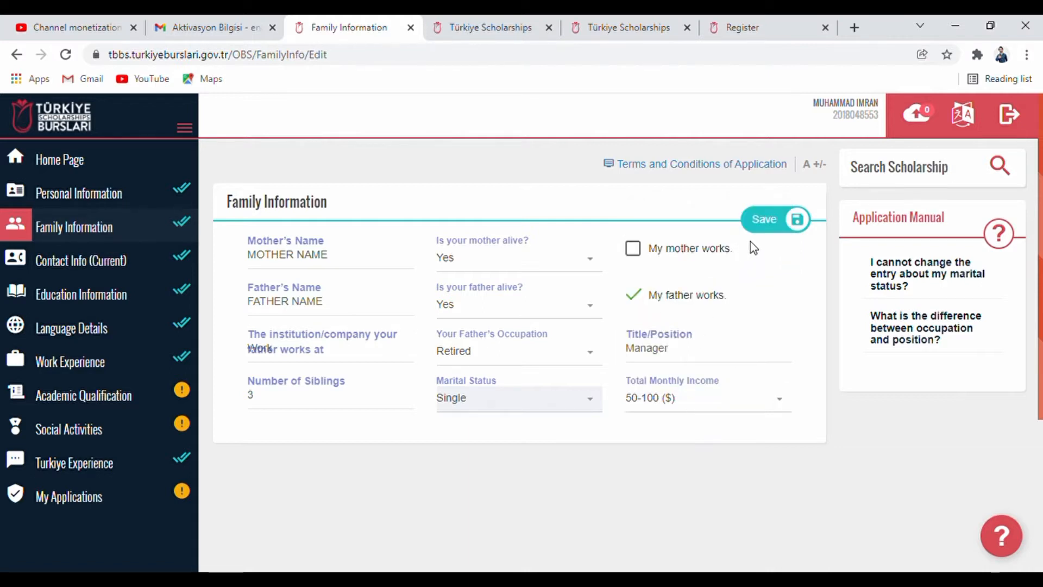
left_click(792, 220)
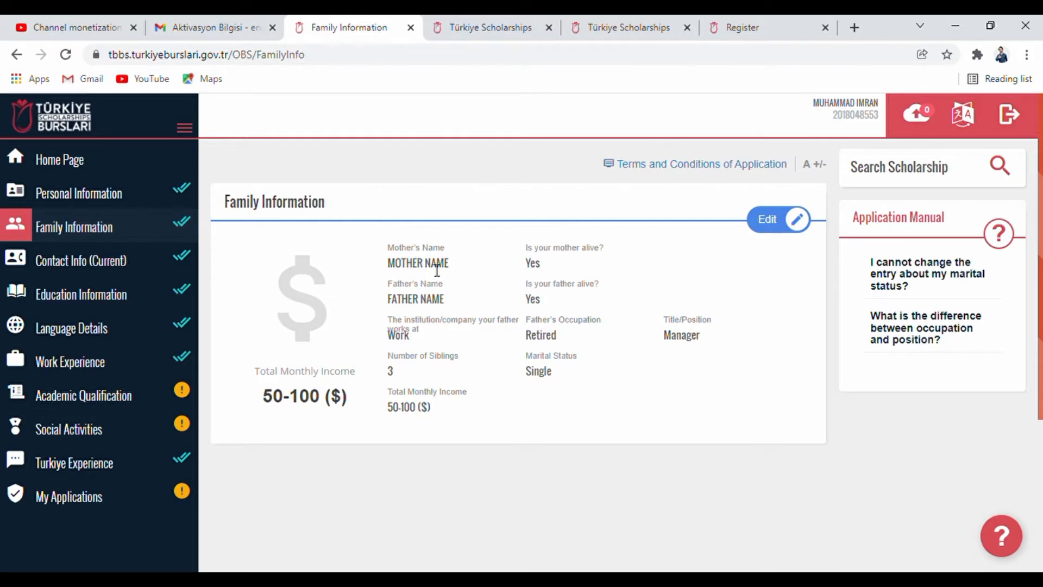
Open the current contact information for editing and check the country, mobile phone and street fields.
left_click(76, 261)
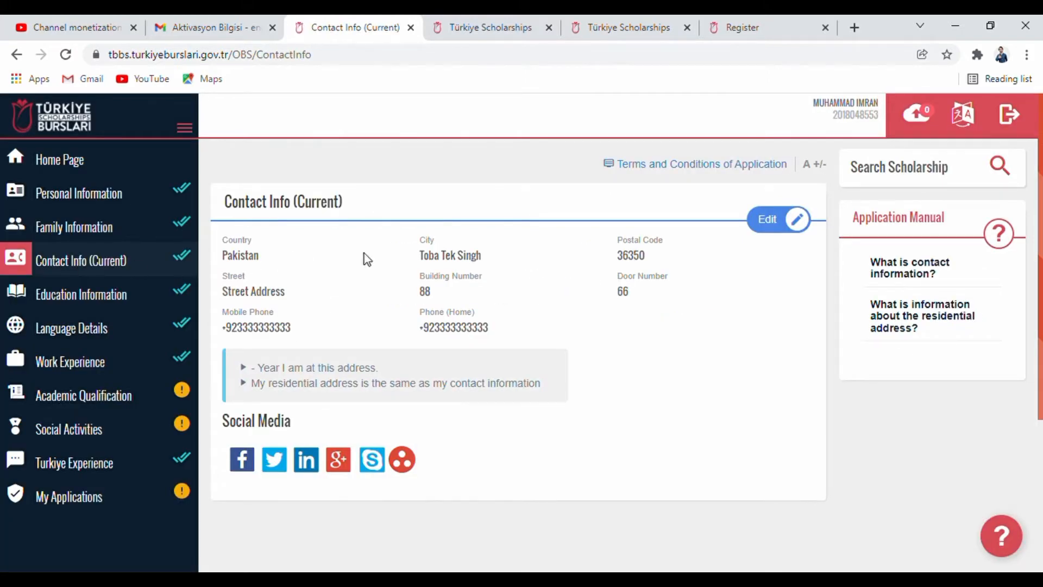
left_click(766, 222)
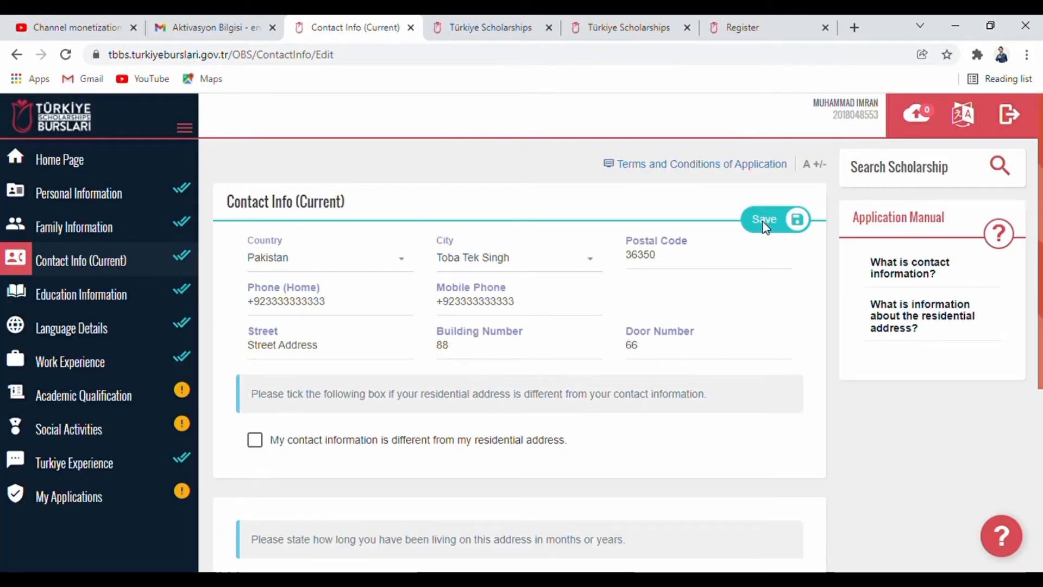
left_click(399, 272)
left_click(405, 271)
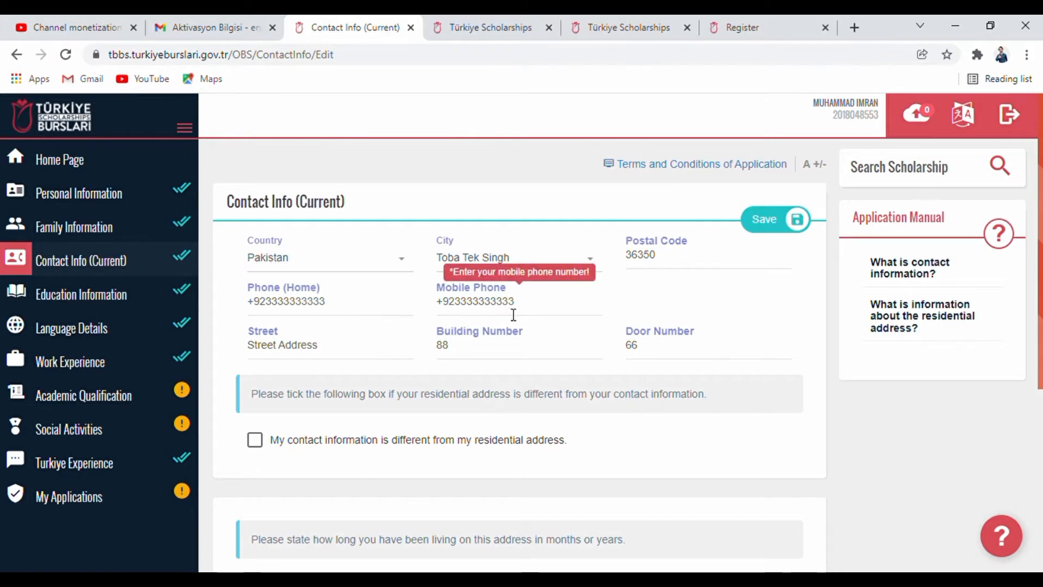
left_click(529, 313)
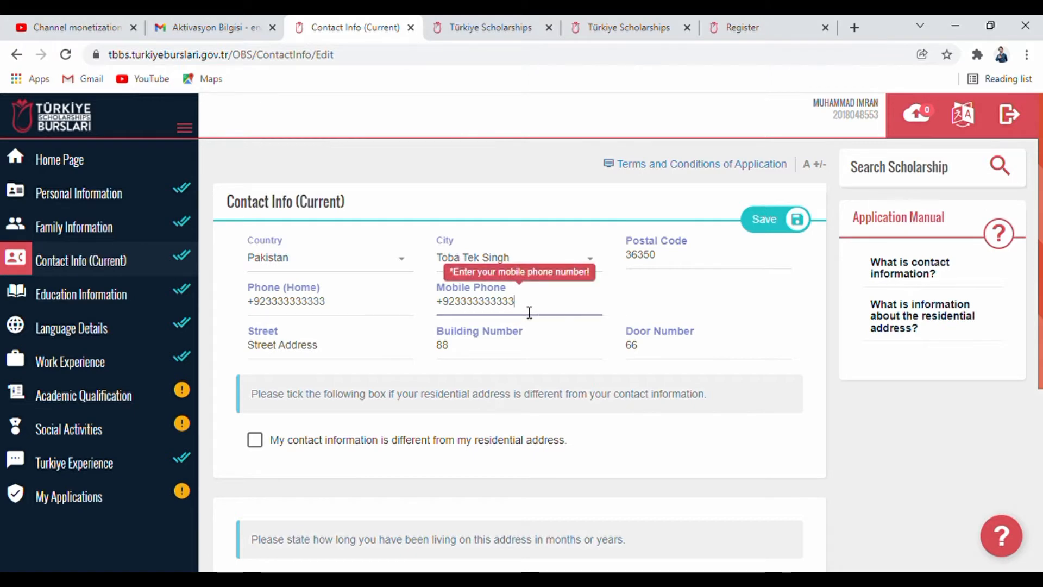
left_click(363, 353)
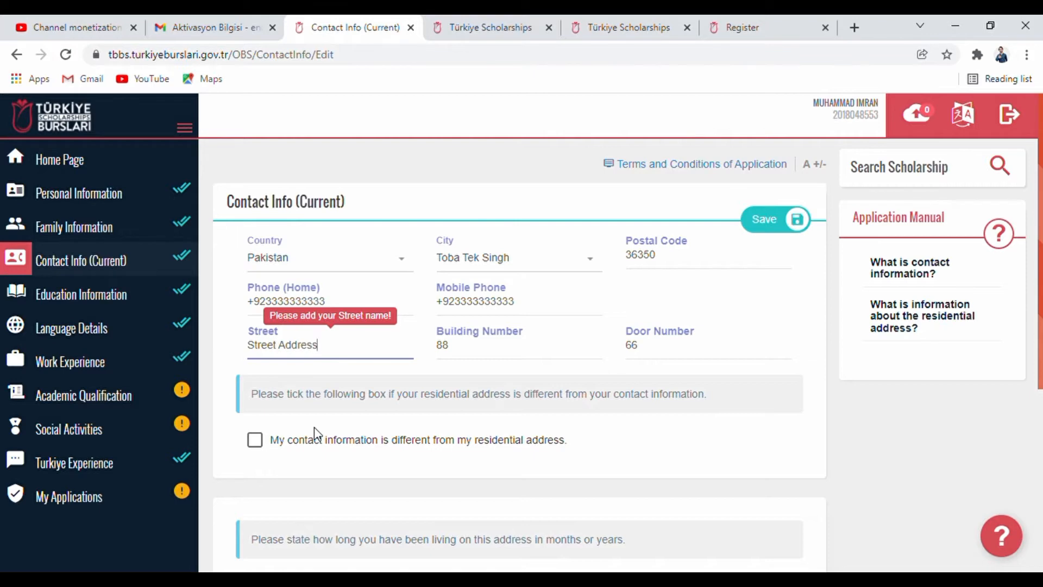
Try marking the contact information as different from the residential address and check the permanent residential address fields.
left_click(259, 443)
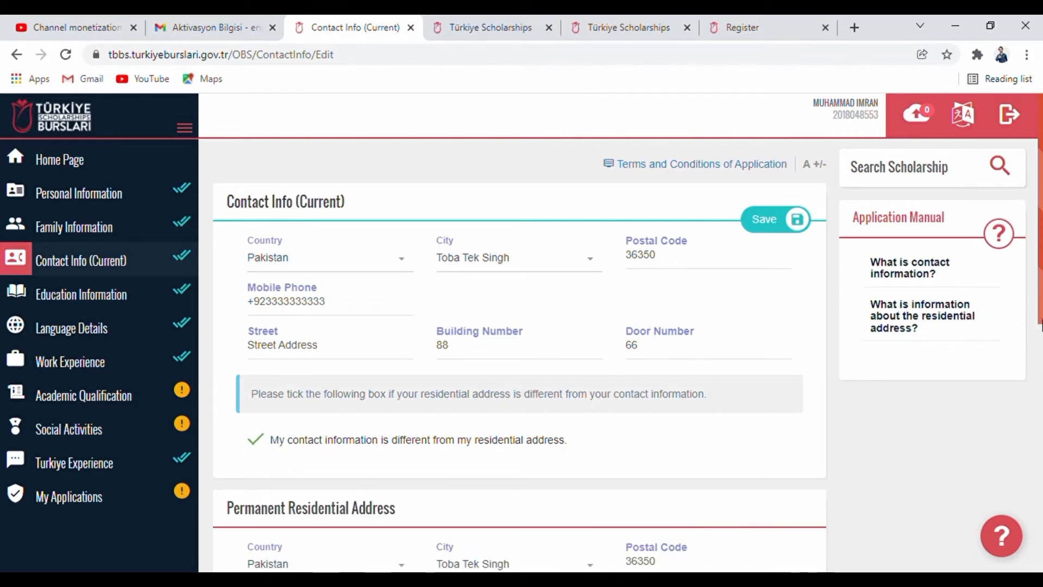
left_click_drag(1041, 294, 1041, 366)
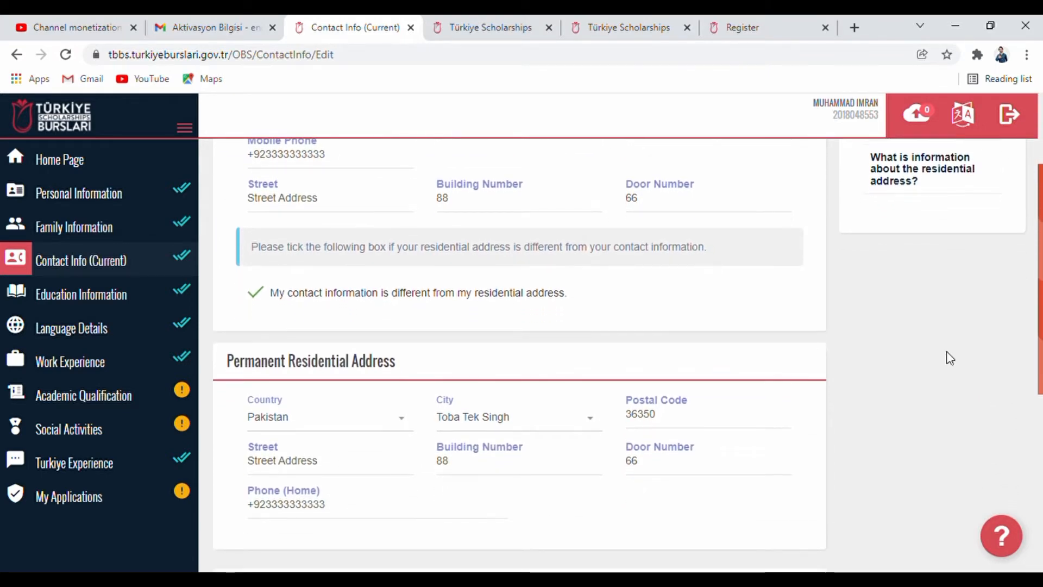
left_click(270, 297)
Check the length-of-residence and social media fields and save the contact information.
left_click_drag(1041, 243, 1041, 324)
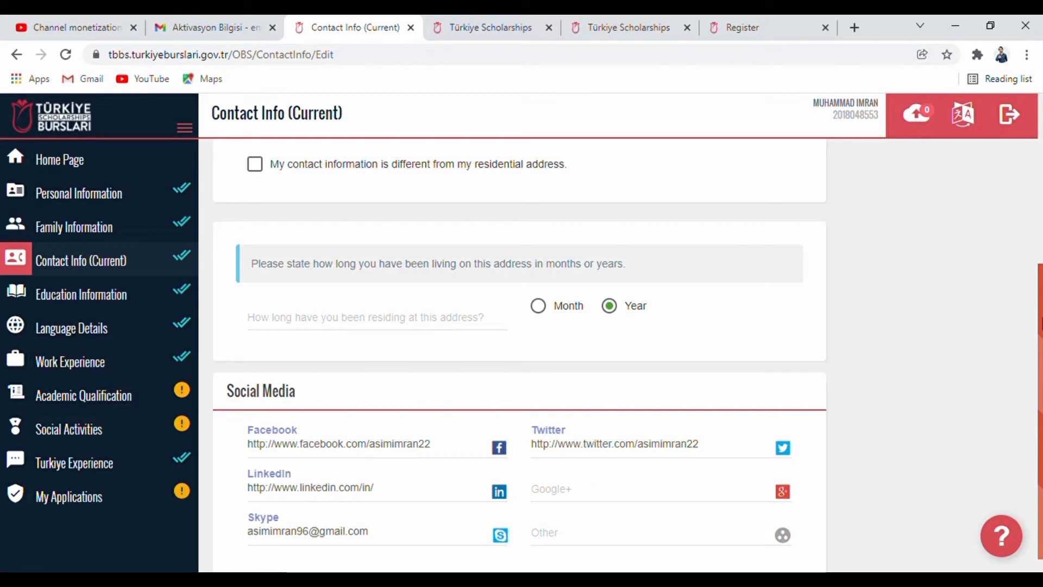
scroll(625, 353, "down", 1)
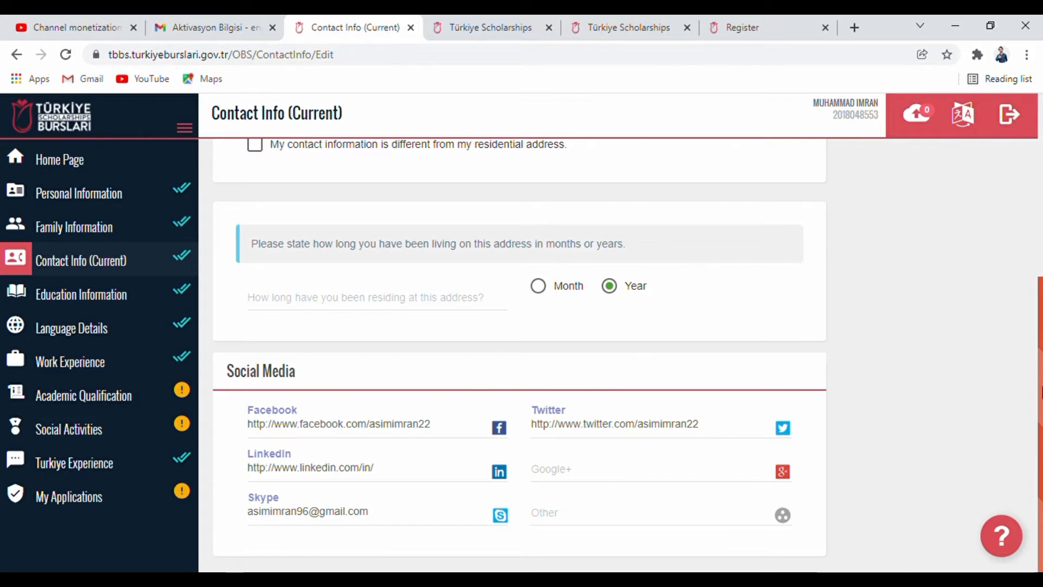
scroll(519, 353, "up", 3)
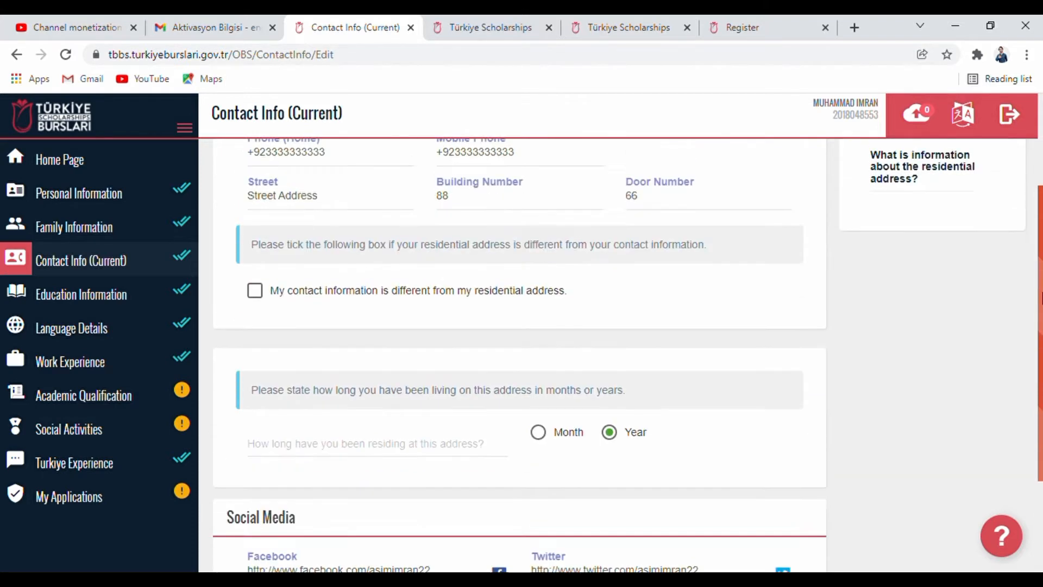
scroll(785, 296, "up", 1)
scroll(784, 297, "up", 2)
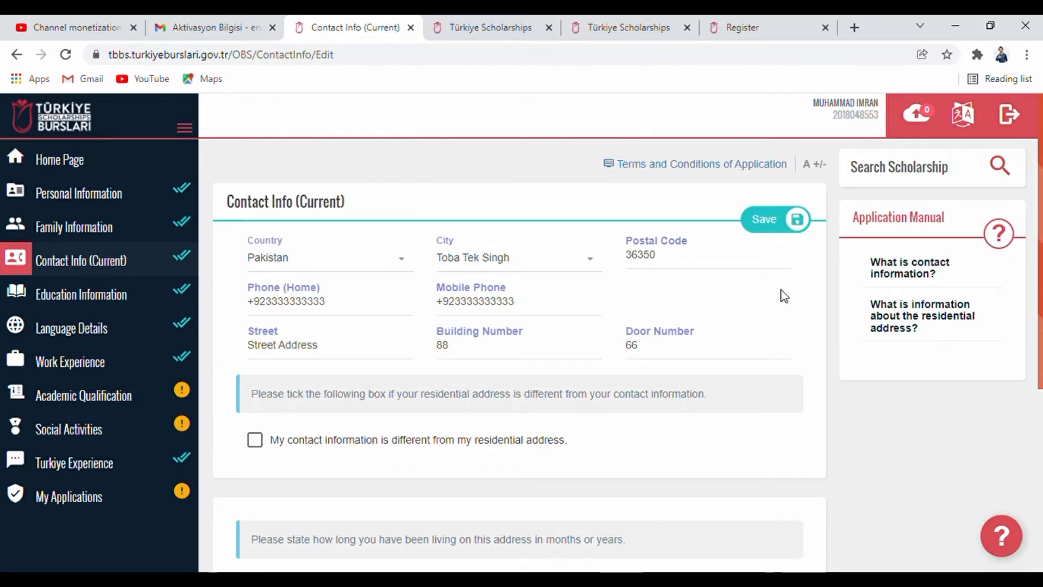
left_click(763, 223)
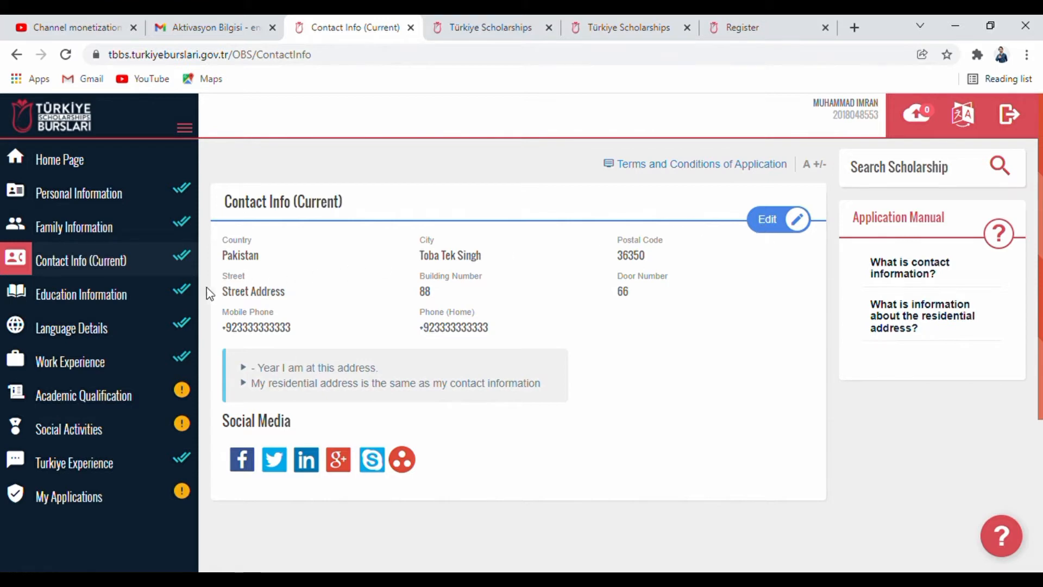
Go to the education information and open the high school entry for editing.
left_click(109, 296)
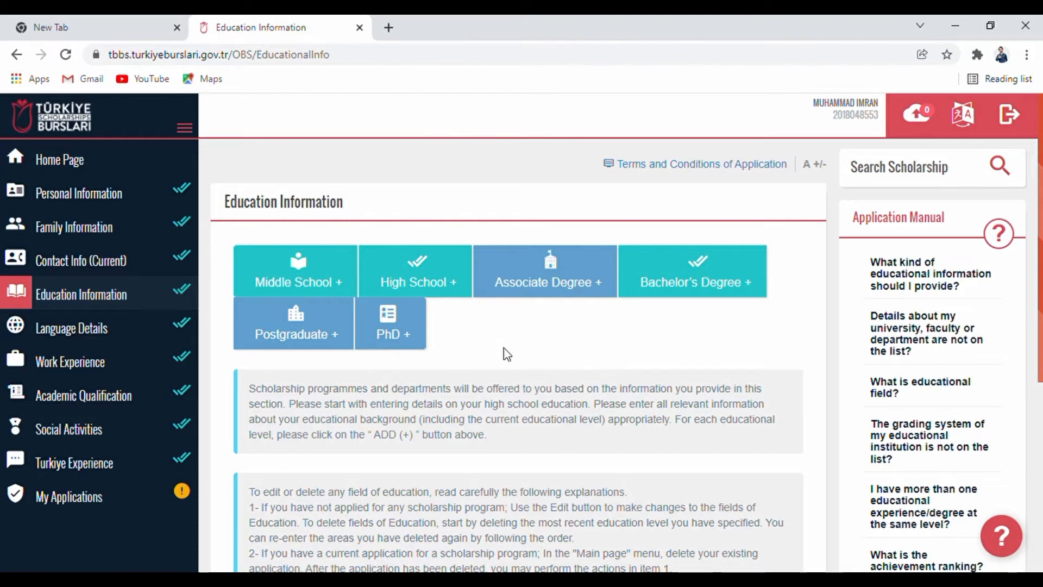
left_click_drag(1042, 320, 1042, 512)
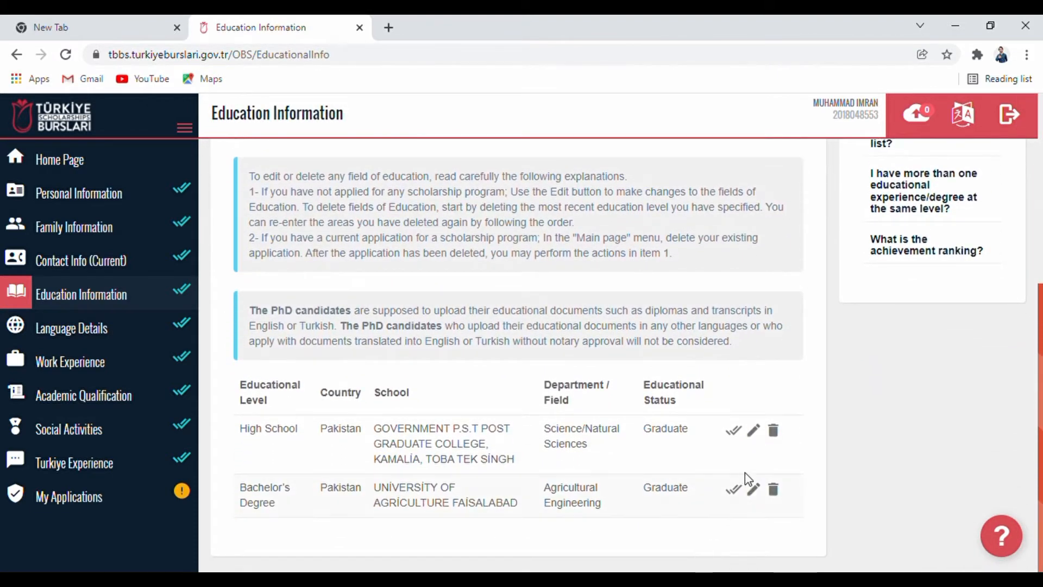
left_click(753, 433)
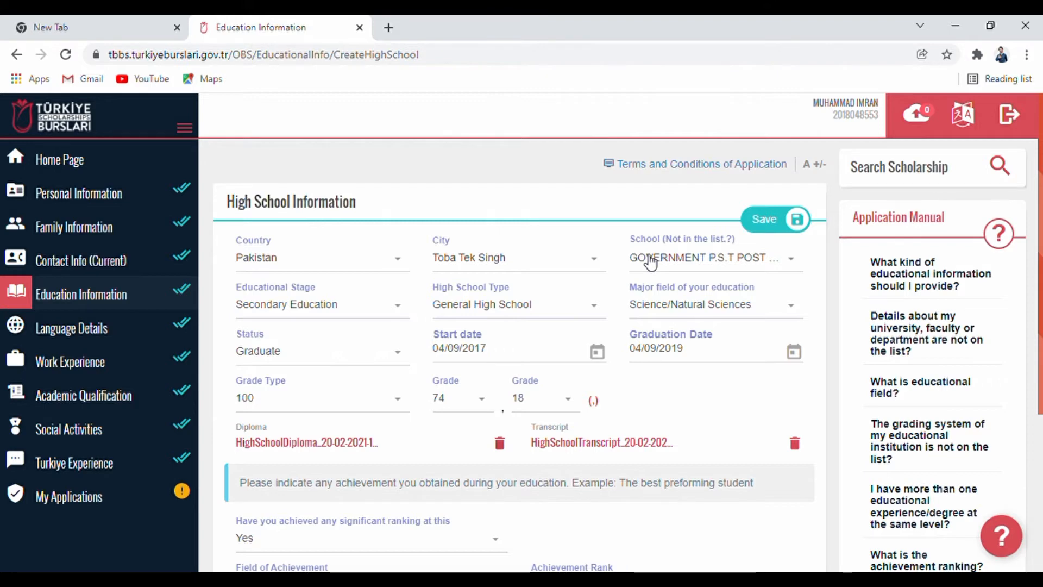
Choose Secondary Education as the educational stage and check the options for high school type and major field of education.
left_click(379, 314)
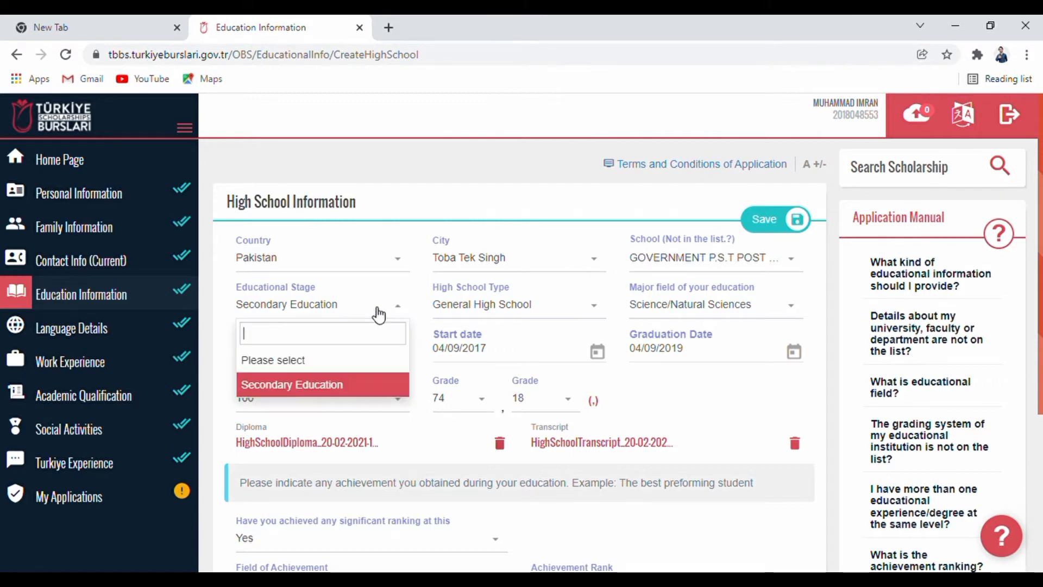
left_click(330, 386)
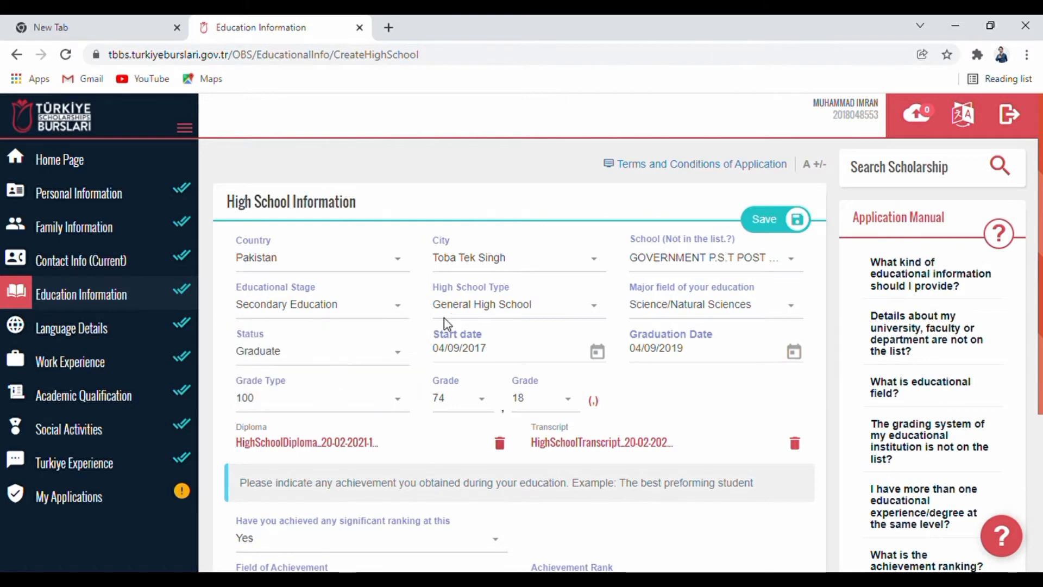
left_click(481, 315)
left_click(482, 316)
left_click(654, 311)
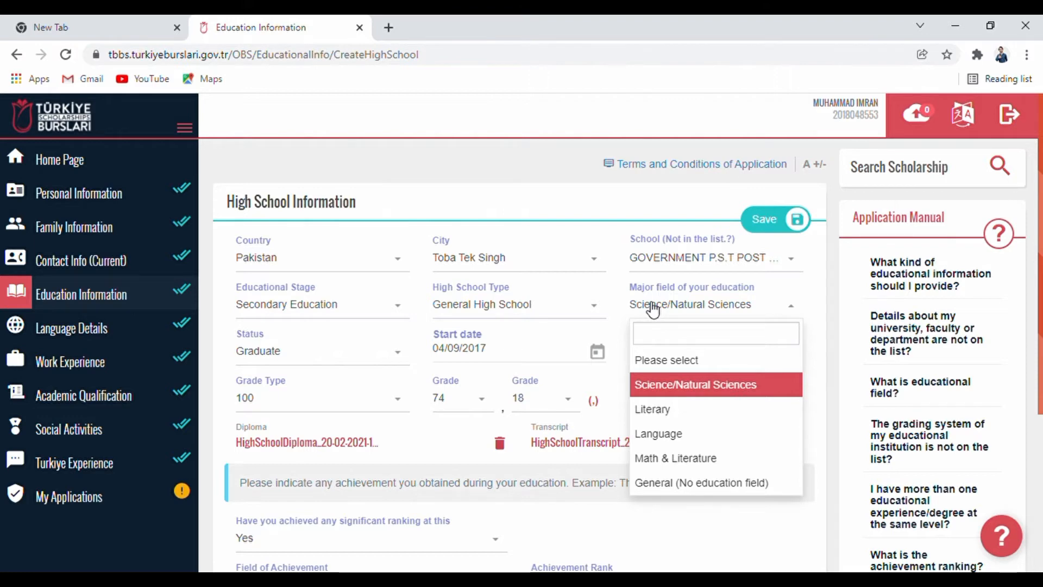
left_click(652, 308)
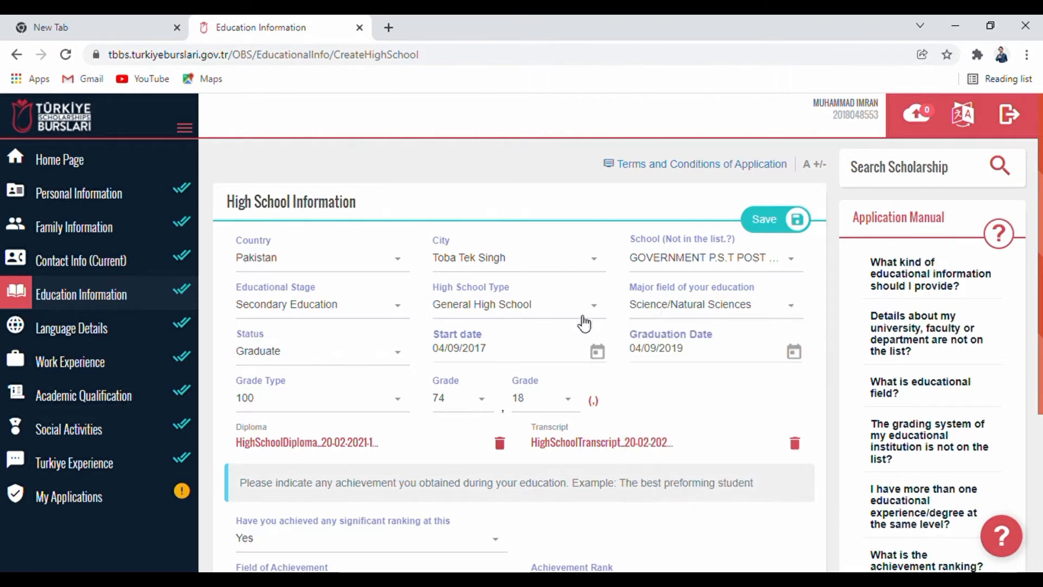
Set the high school status to Graduate and check the start date and the grade type options.
left_click(292, 366)
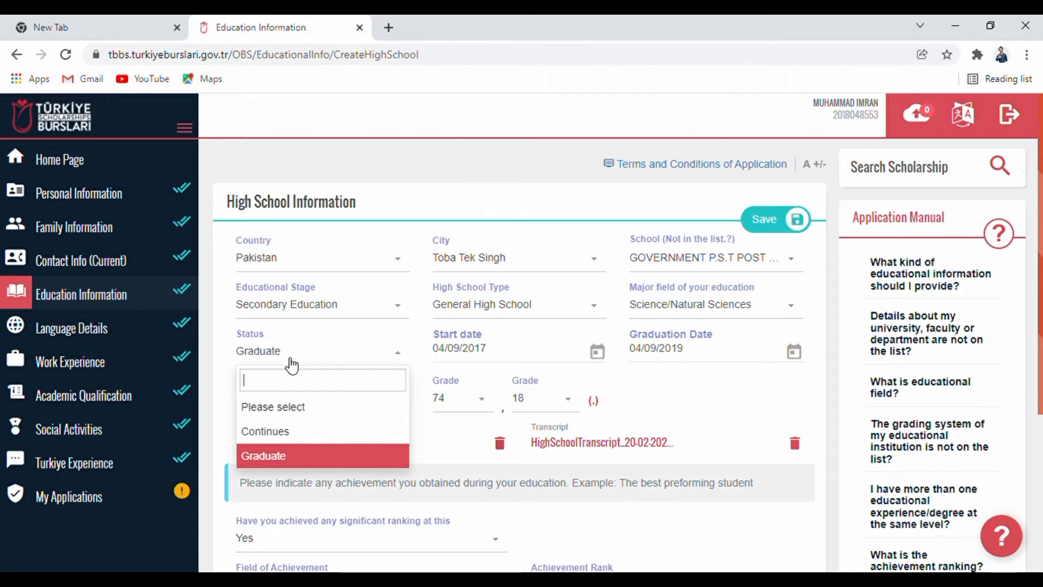
left_click(289, 456)
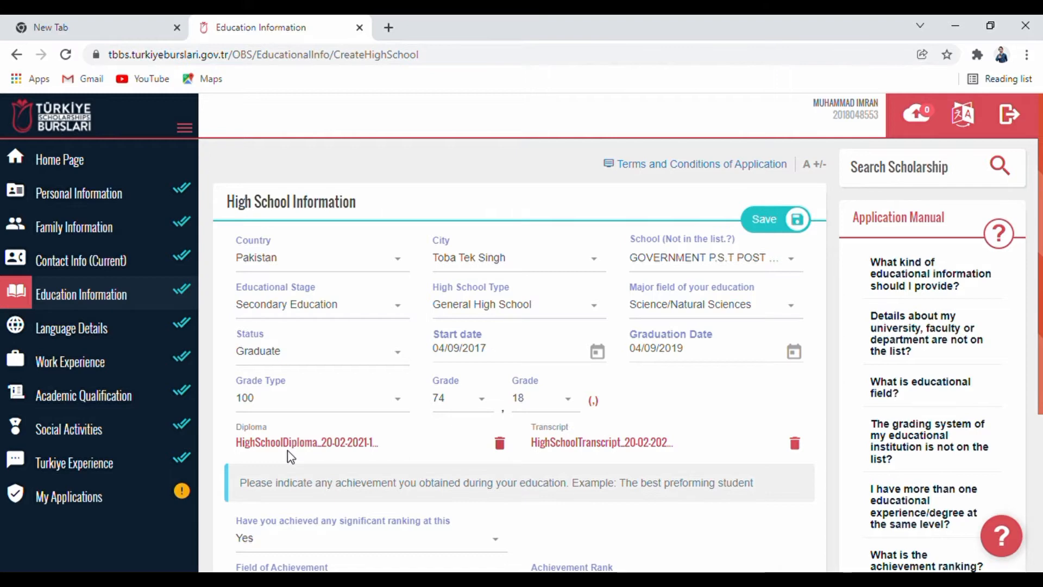
mouse_move(451, 357)
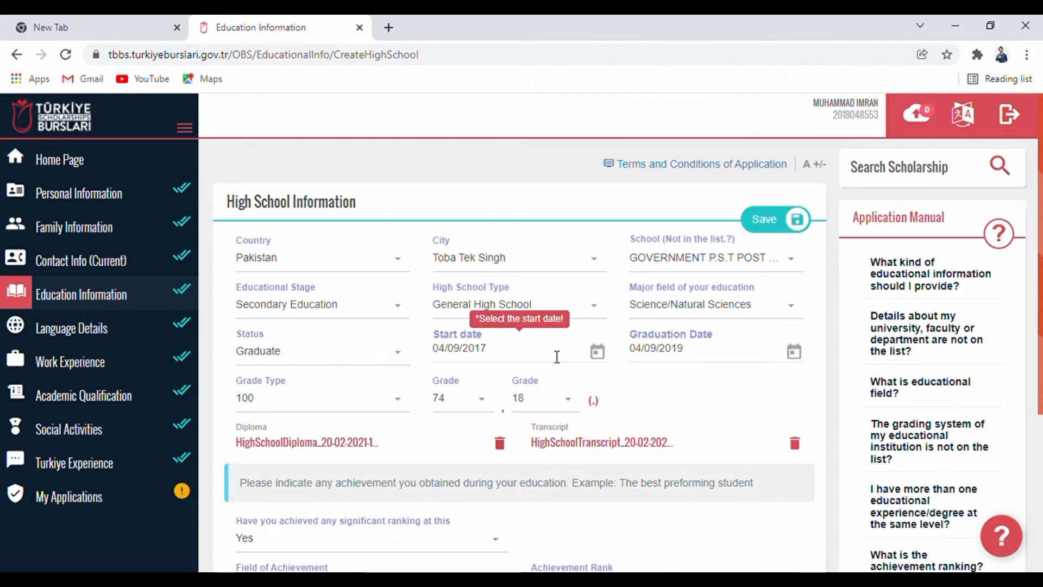
left_click(362, 407)
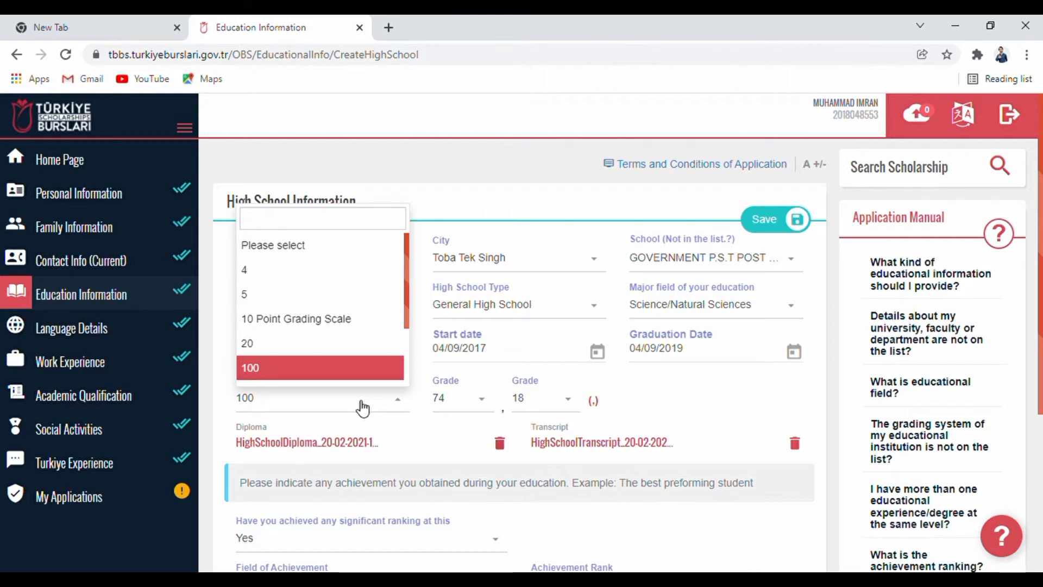
left_click(362, 408)
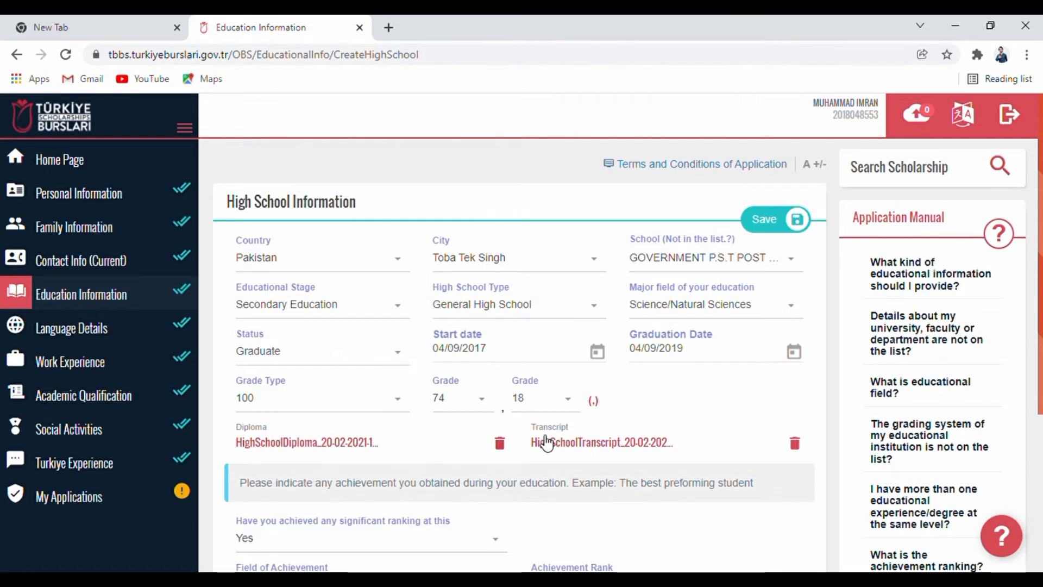
Check the available options for achievement rank and field of achievement in the high school information.
scroll(877, 179, "down", 4)
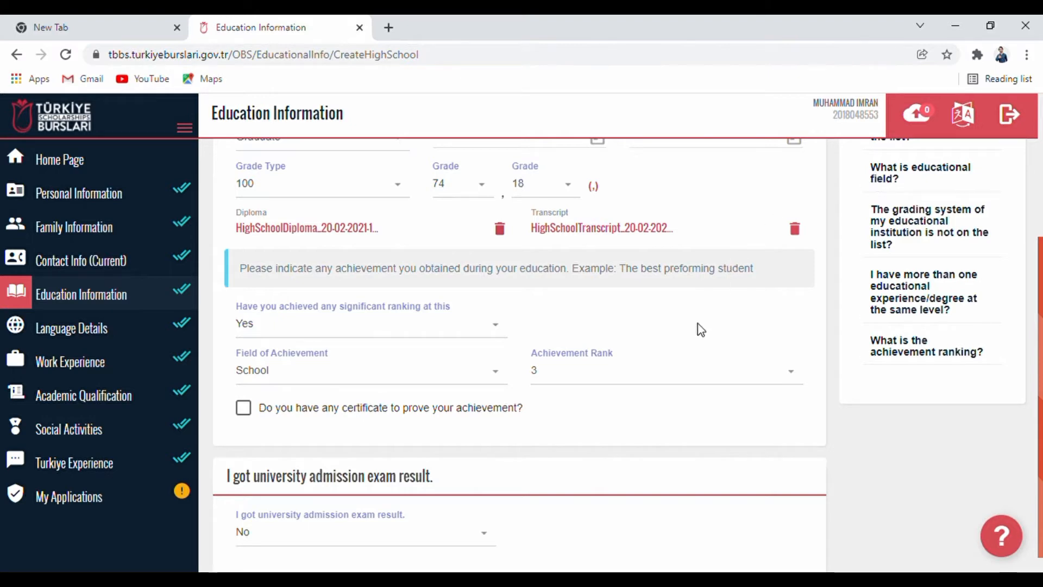
left_click(675, 374)
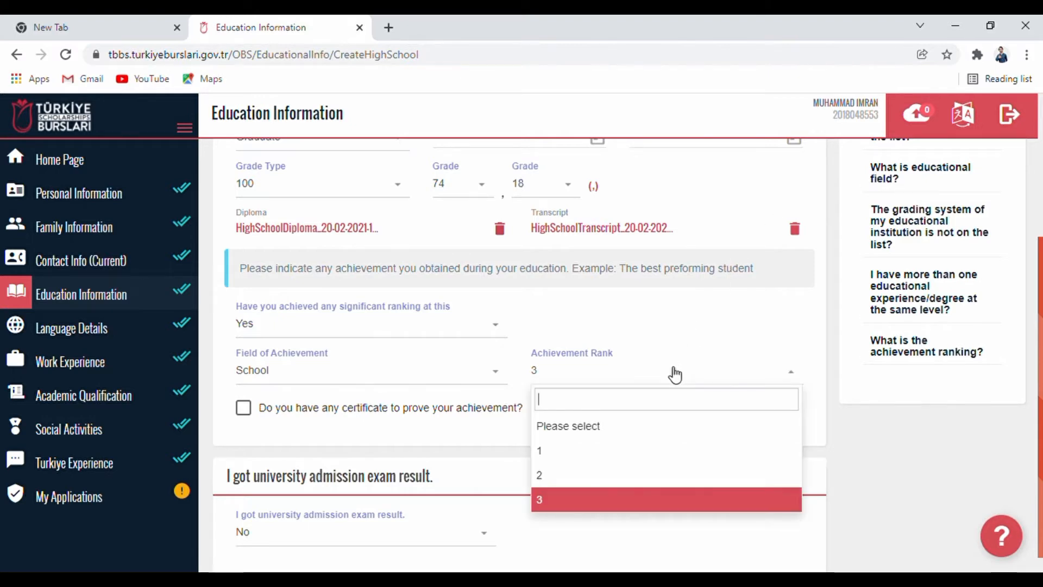
left_click(675, 375)
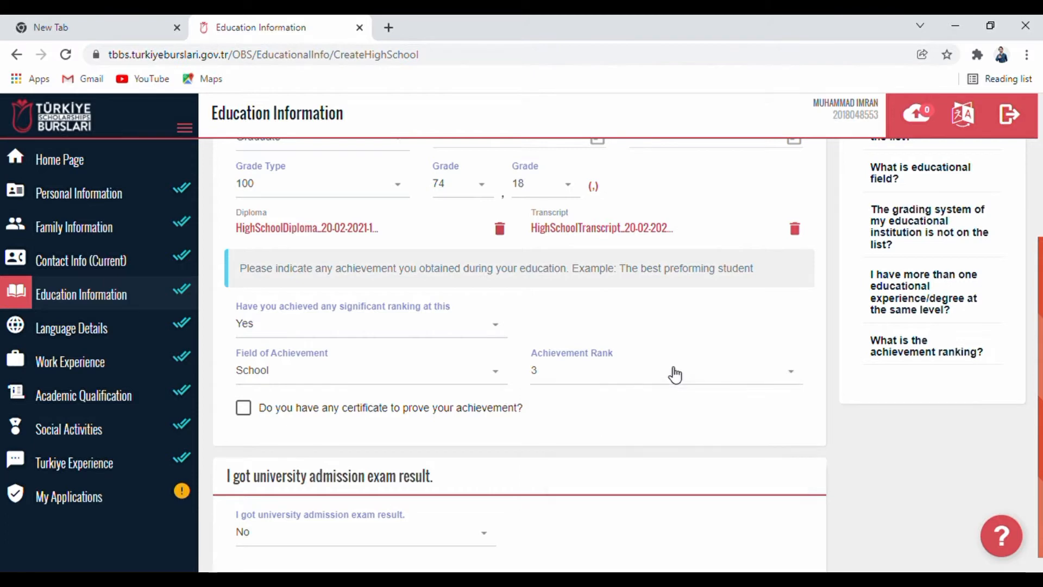
left_click(416, 379)
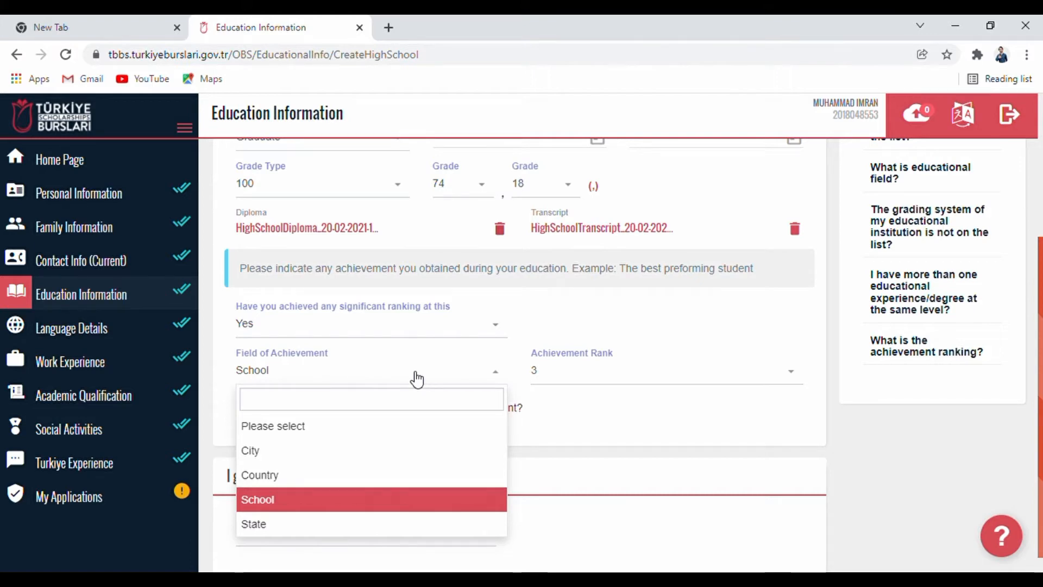
left_click(417, 379)
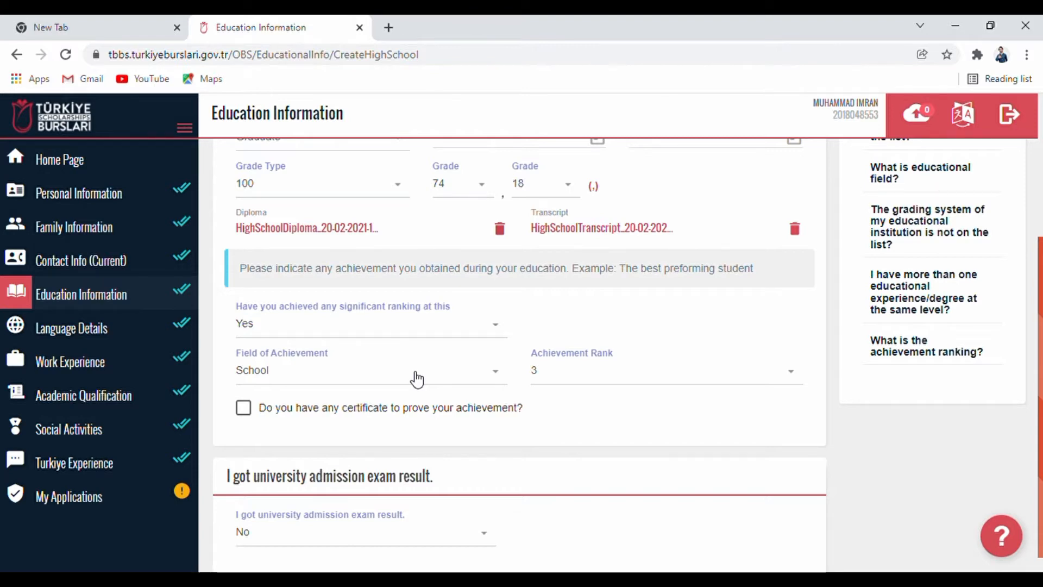
Check the achievement certificate and university admission exam result options, and save the high school information.
left_click(244, 408)
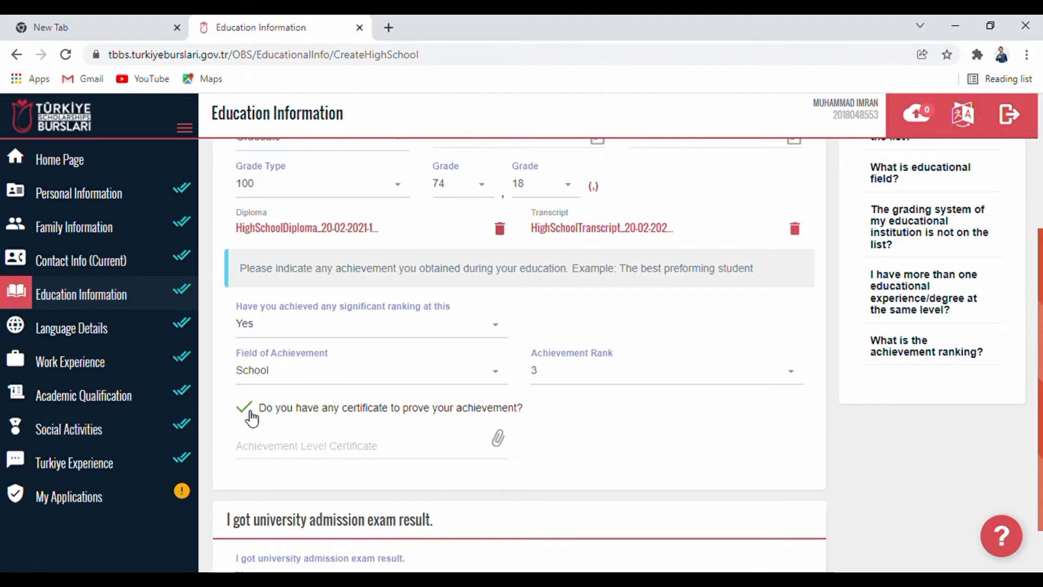
left_click(250, 414)
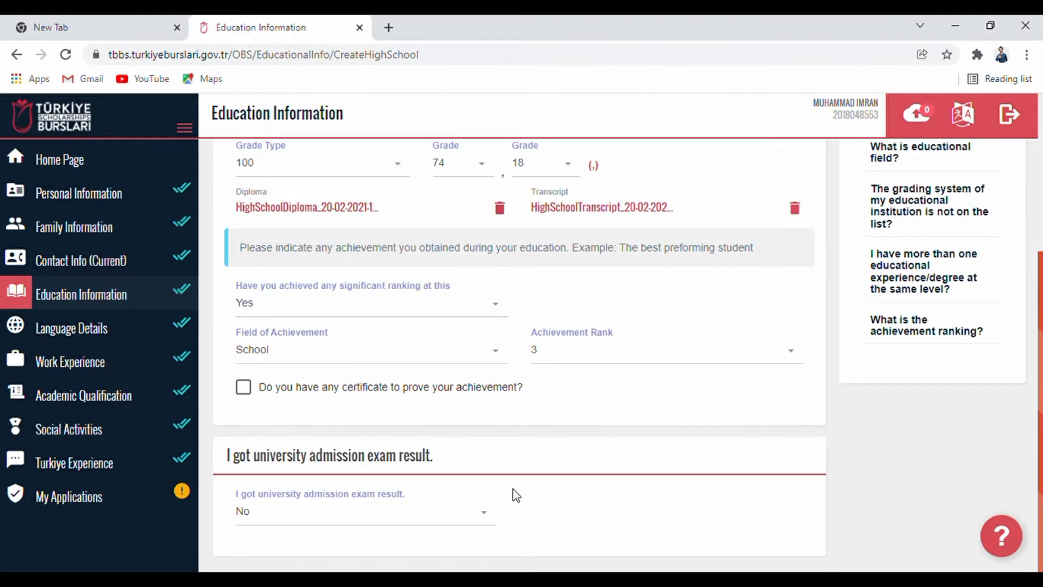
left_click(448, 510)
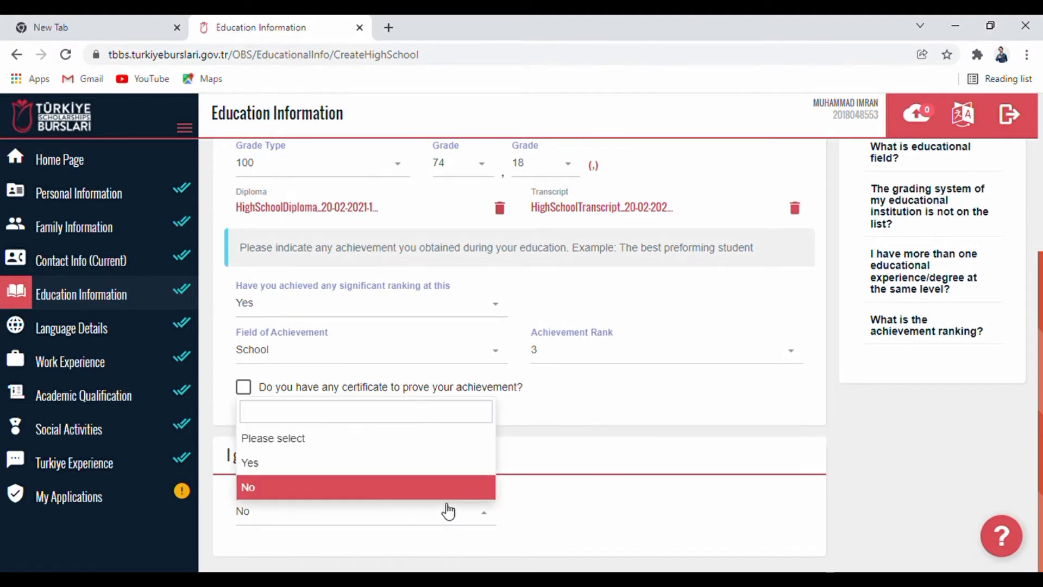
left_click(448, 511)
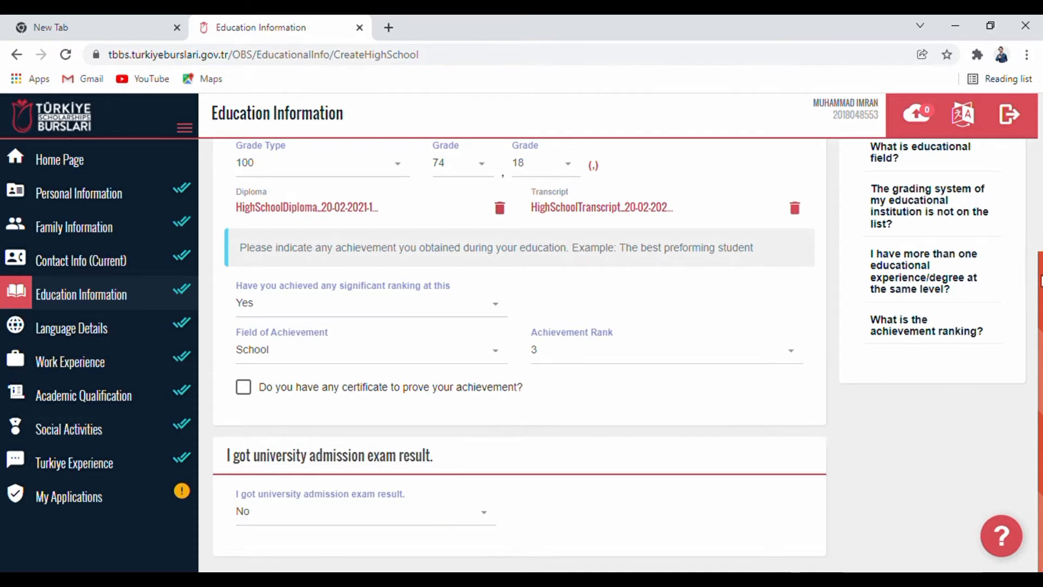
scroll(519, 353, "up", 5)
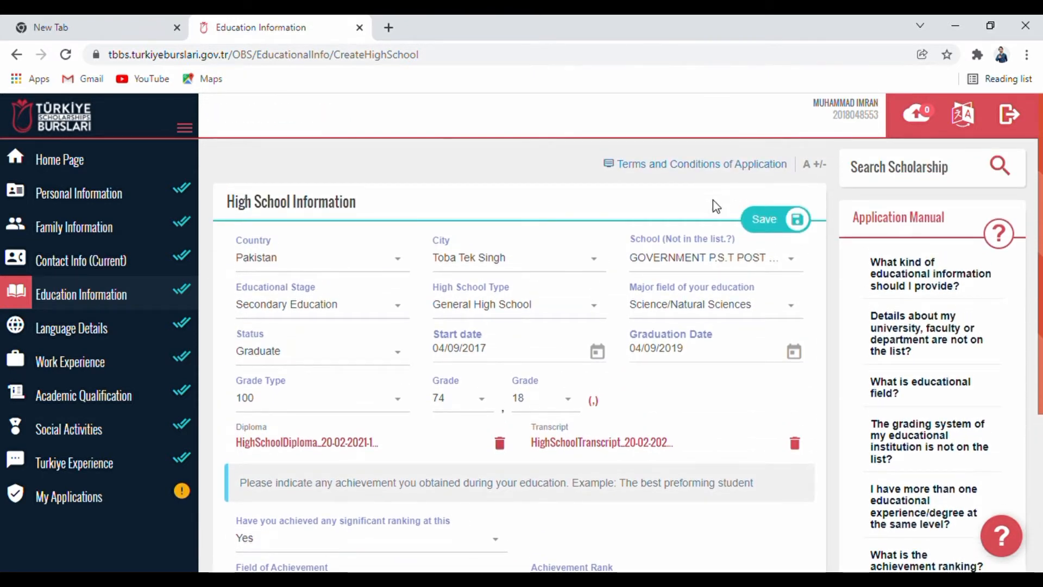
left_click(750, 224)
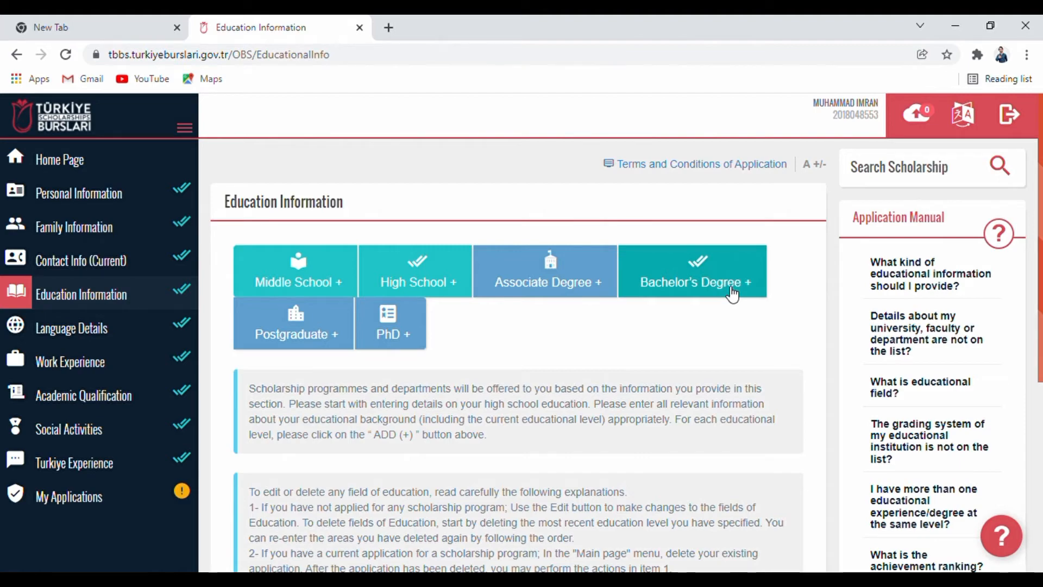
Open the bachelor's degree entry for editing and check its status, graduation date and grading system options.
scroll(733, 295, "down", 5)
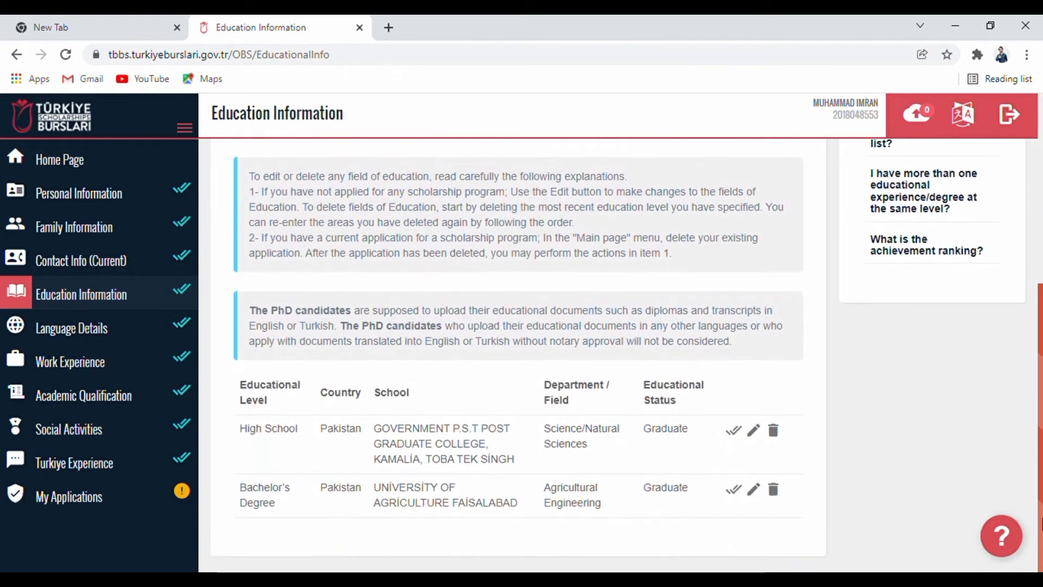
left_click(754, 491)
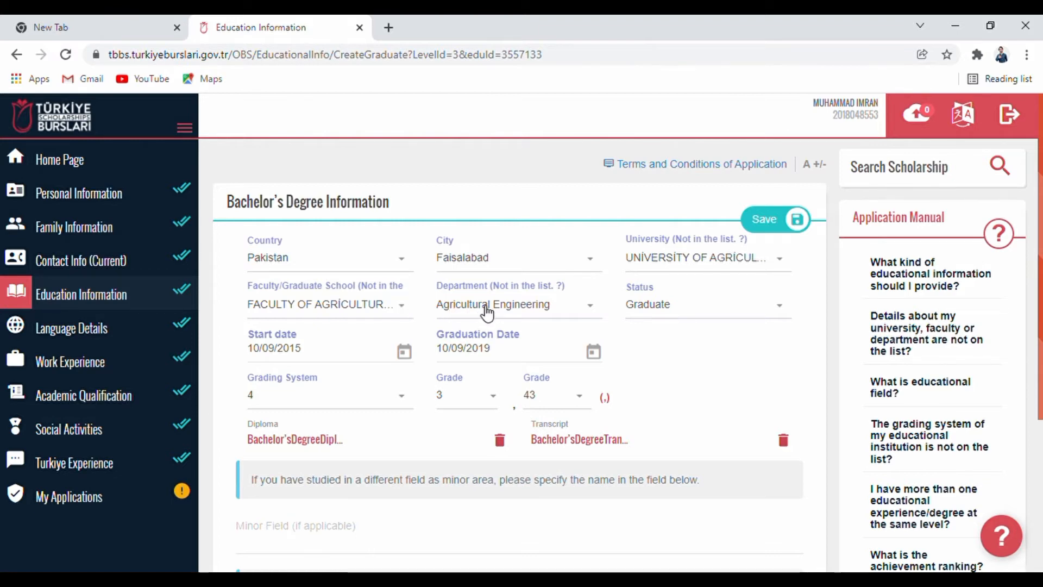
left_click(663, 311)
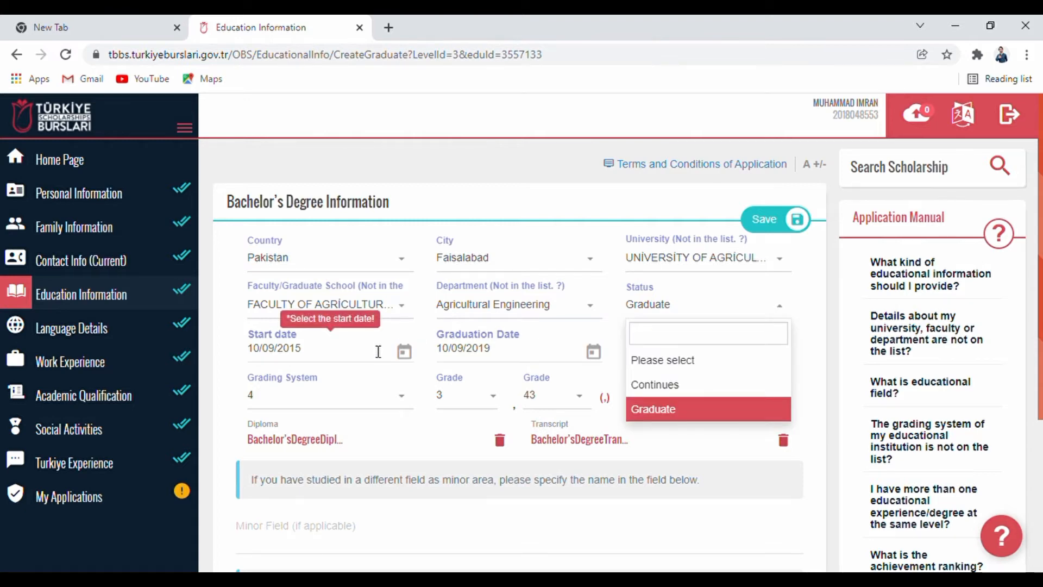
left_click(510, 354)
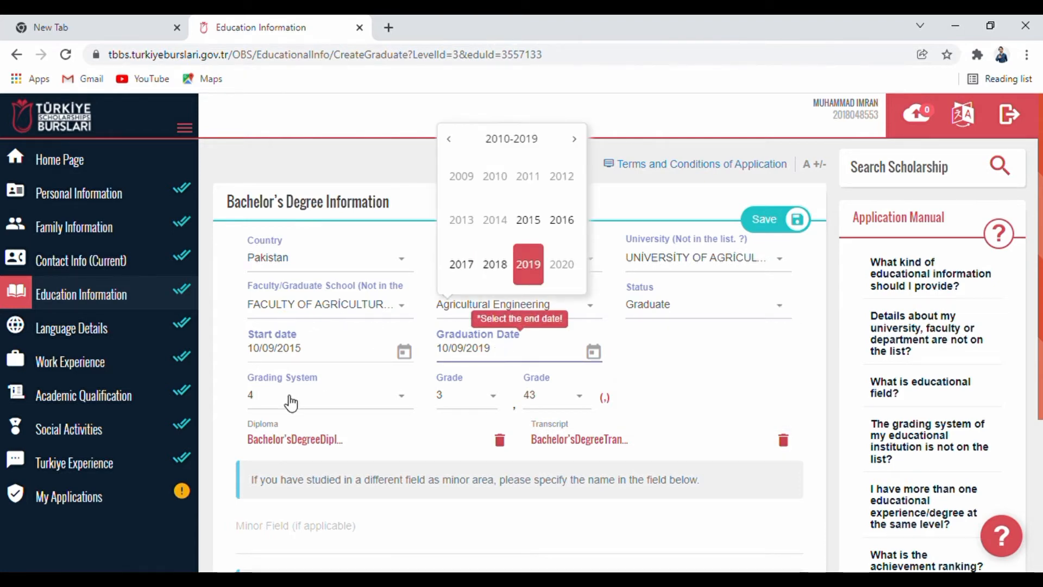
left_click(228, 392)
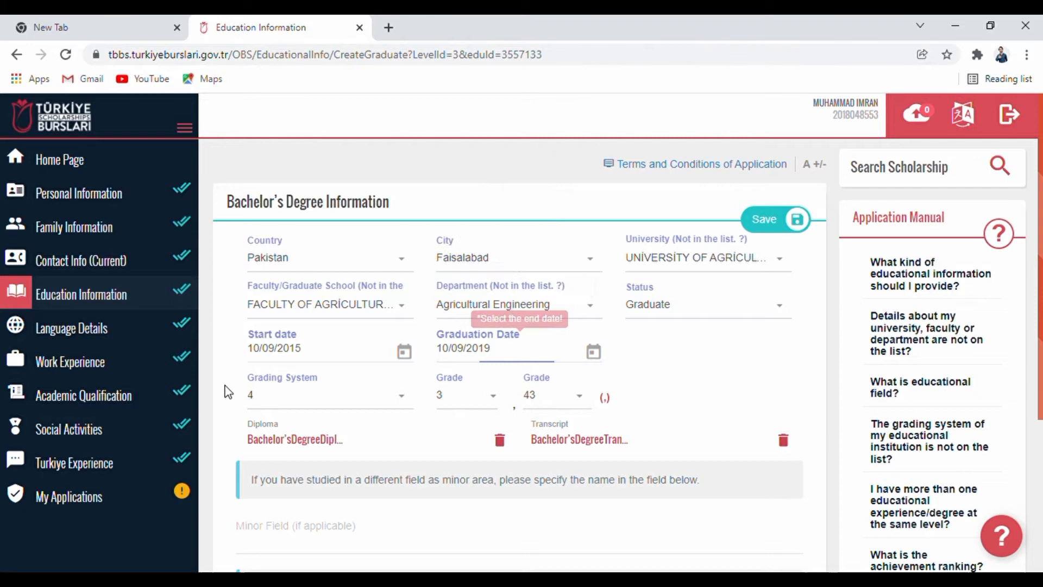
left_click(306, 403)
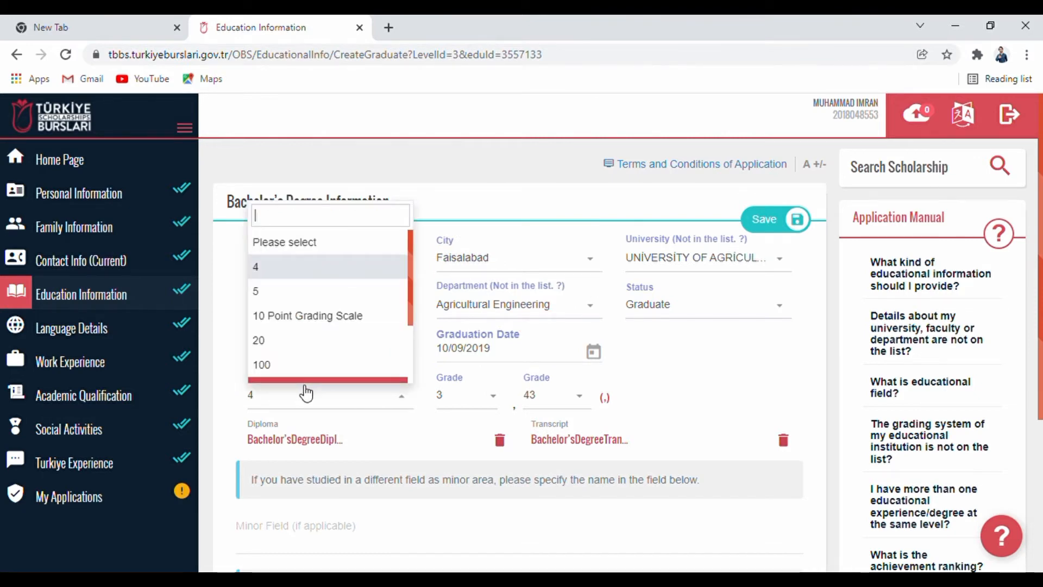
left_click(304, 394)
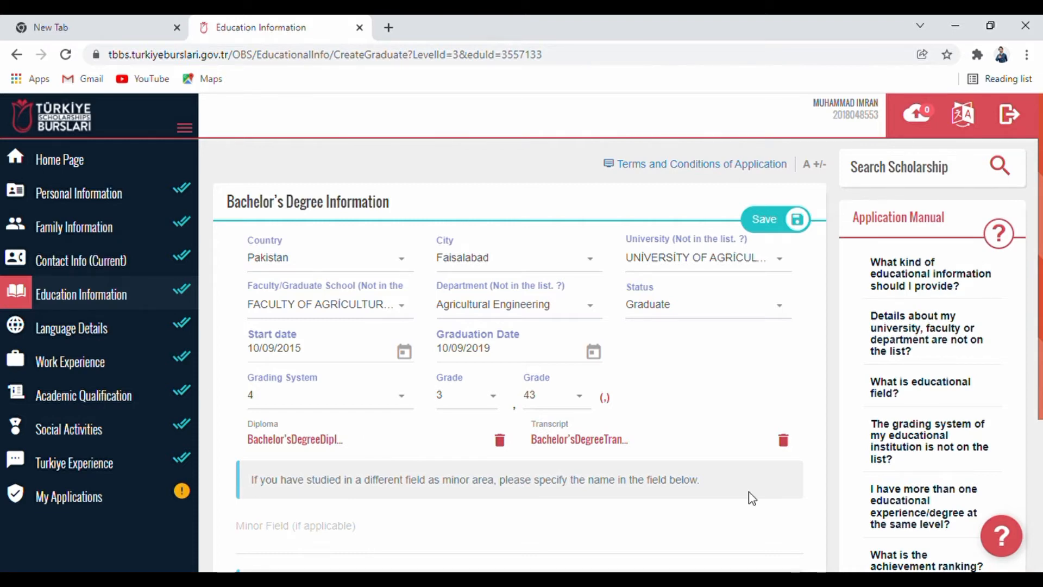
Review the minor field and significant ranking fields and save the bachelor's degree information.
scroll(751, 497, "down", 3)
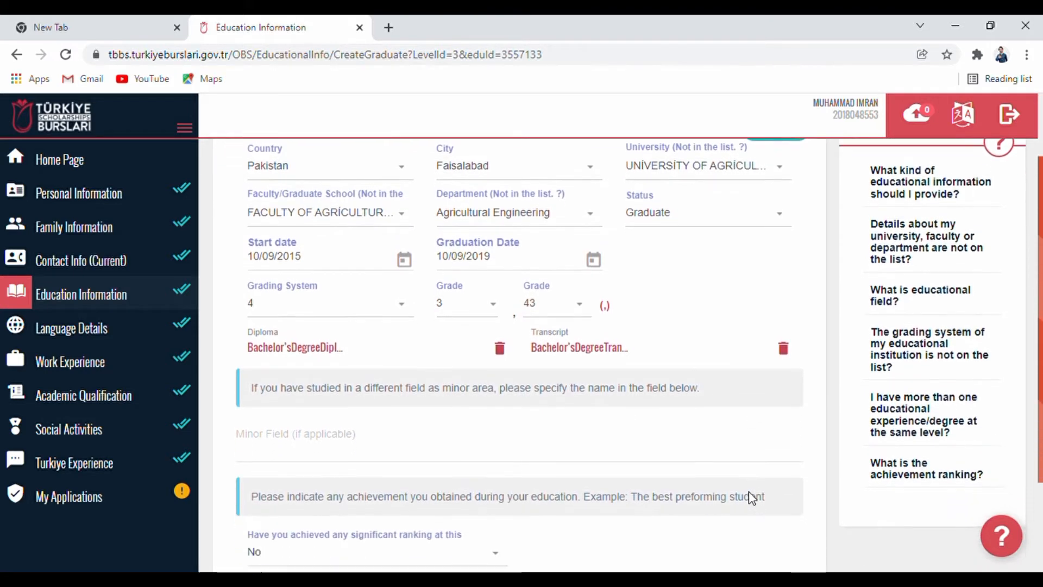
scroll(752, 498, "down", 1)
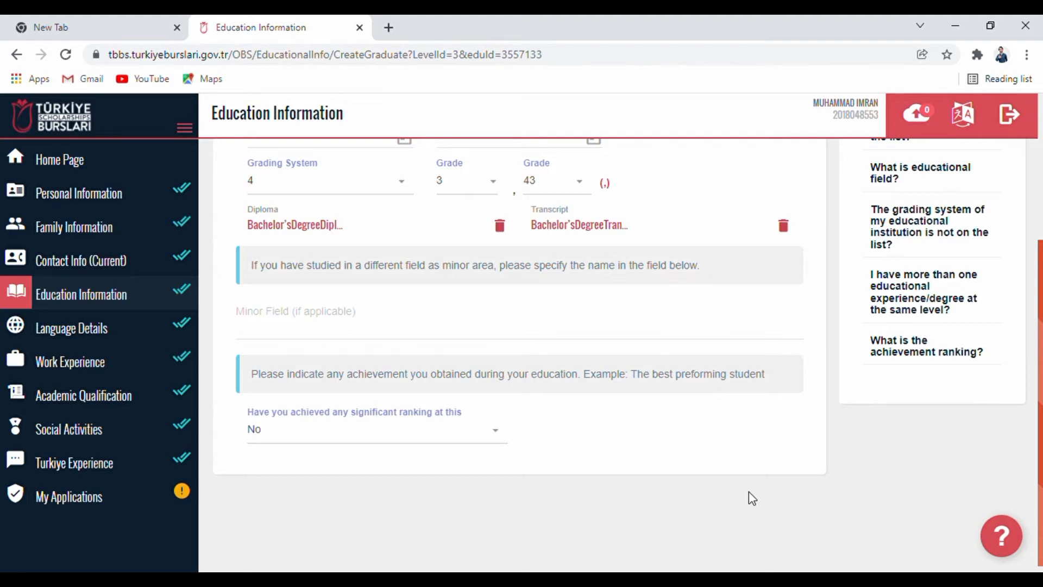
scroll(753, 499, "up", 4)
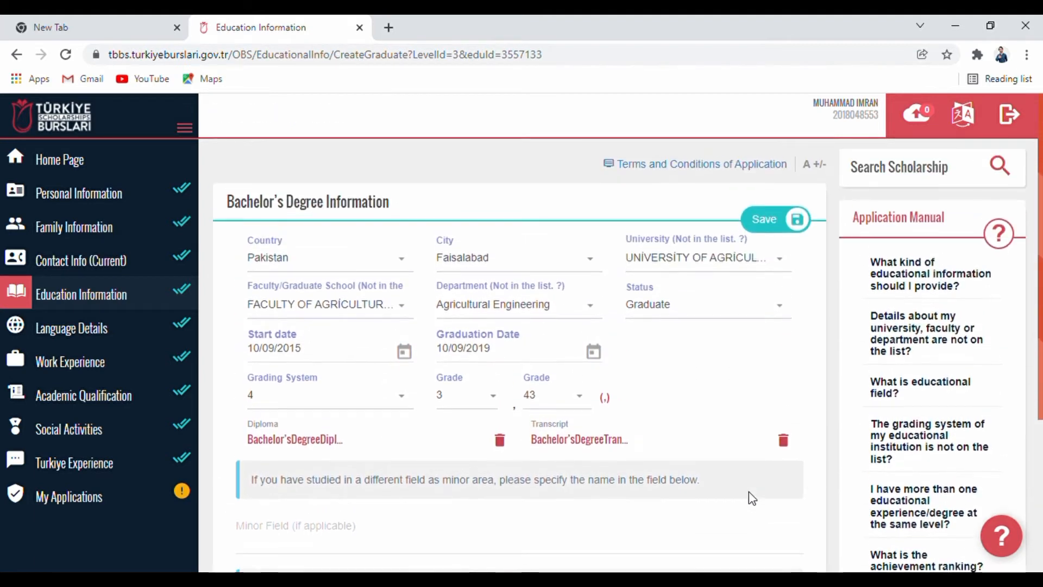
left_click(789, 227)
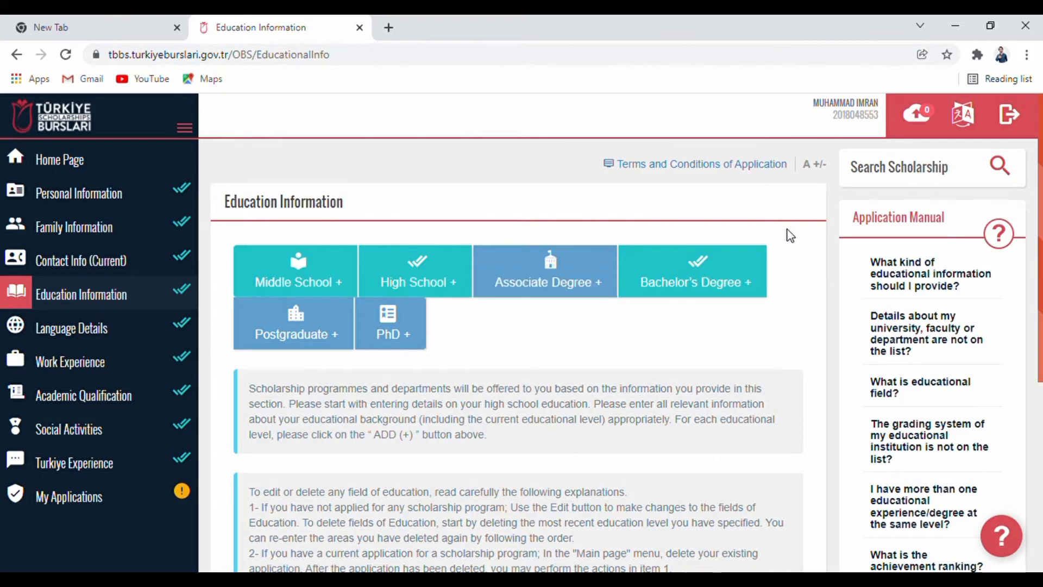
Go to the language details and check the native language options.
scroll(516, 305, "down", 1)
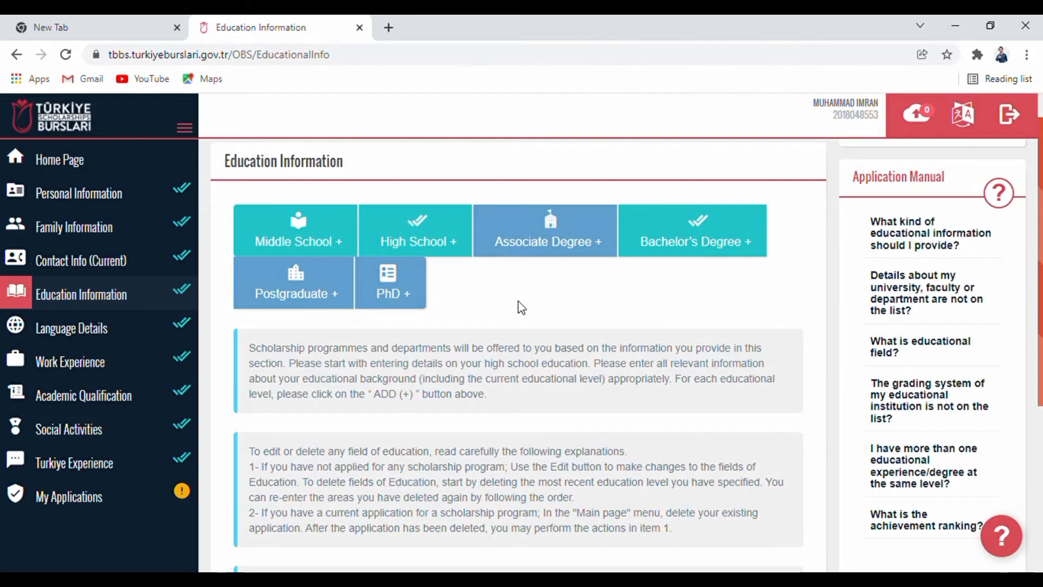
left_click(147, 330)
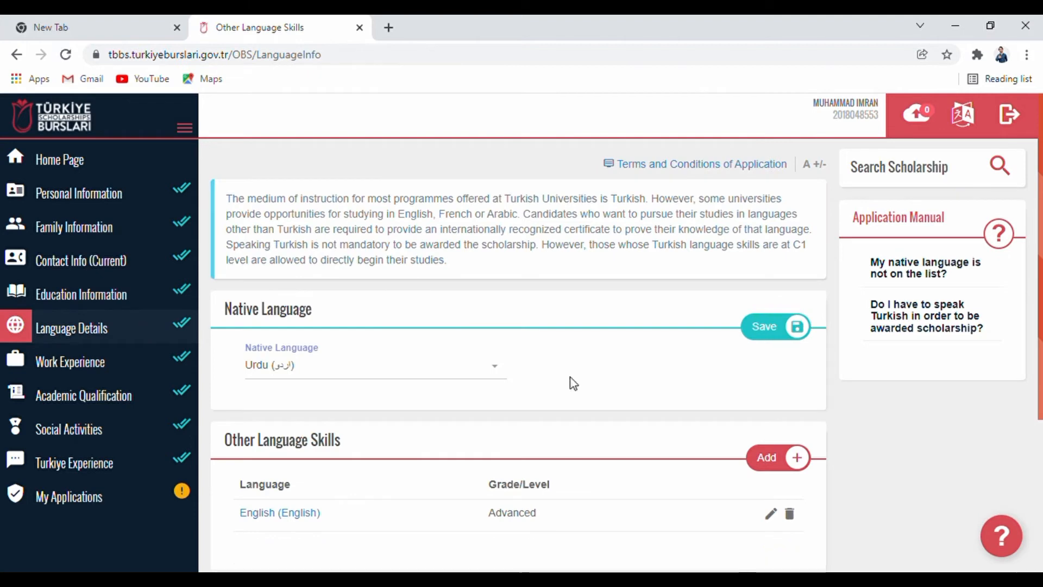
left_click(457, 378)
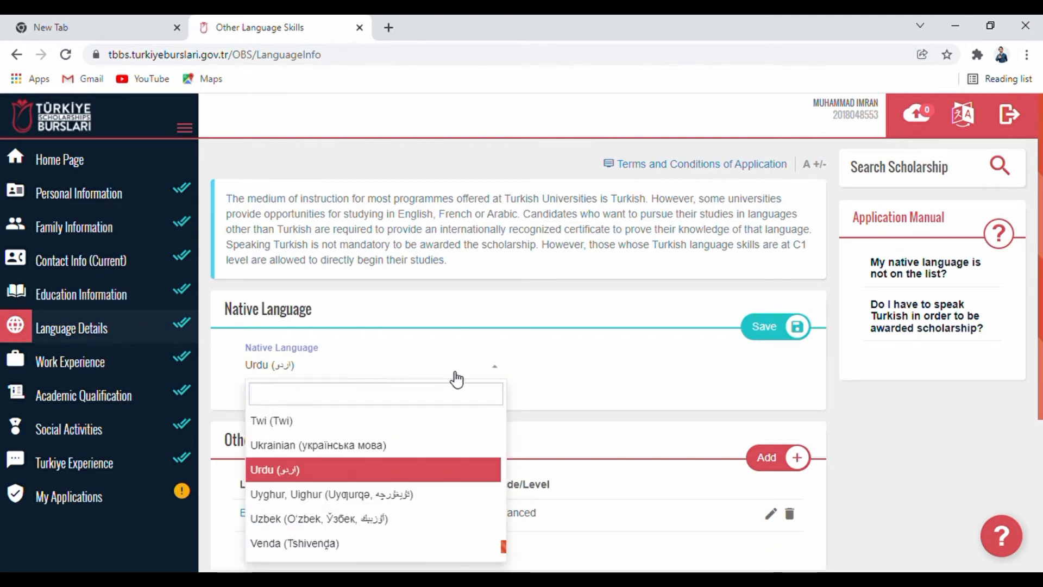
left_click(457, 378)
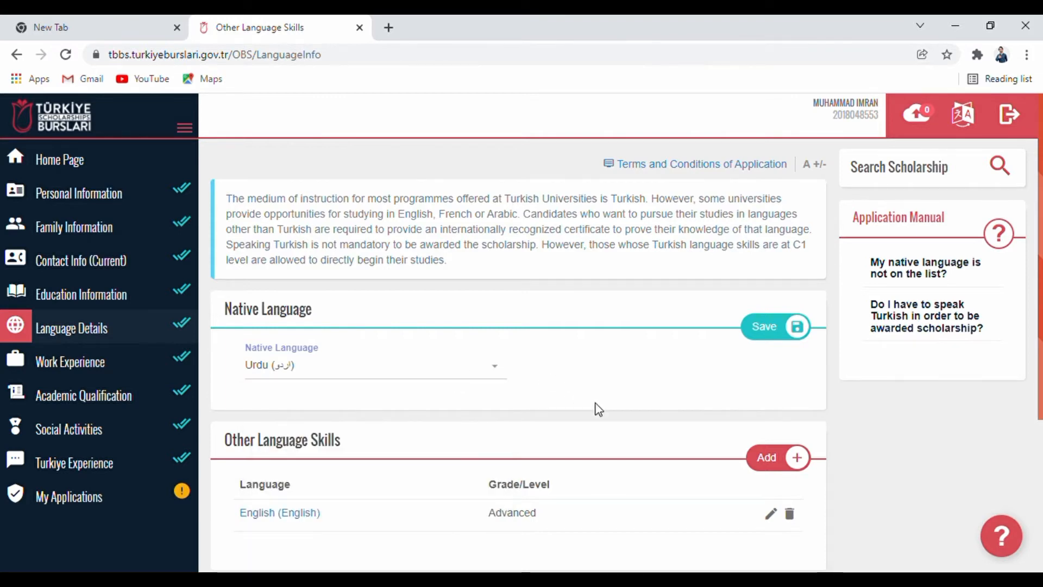
Start a new entry under other language skills with English as the language and Intermediate as the level.
scroll(596, 408, "down", 2)
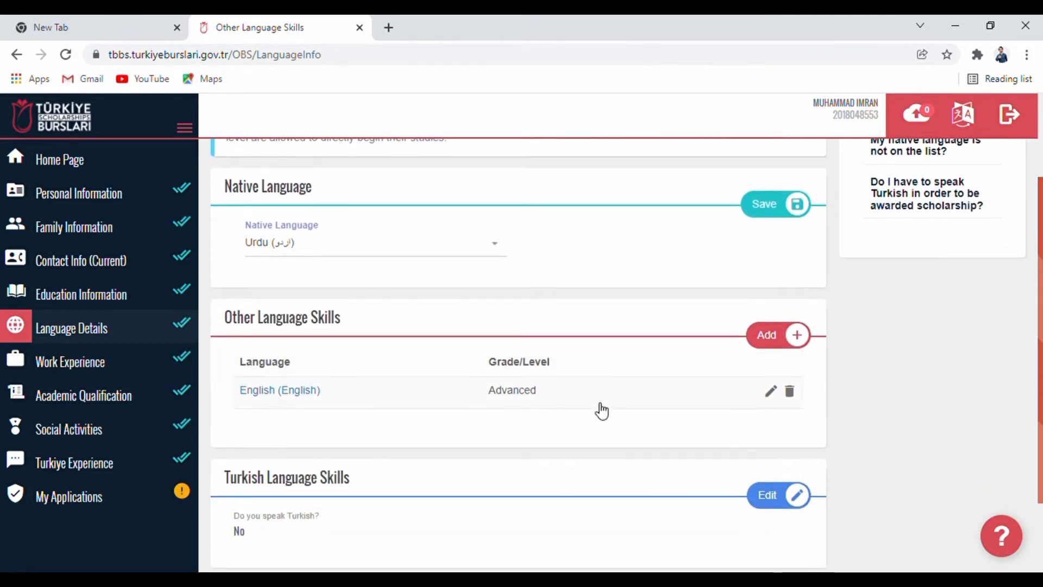
left_click(764, 337)
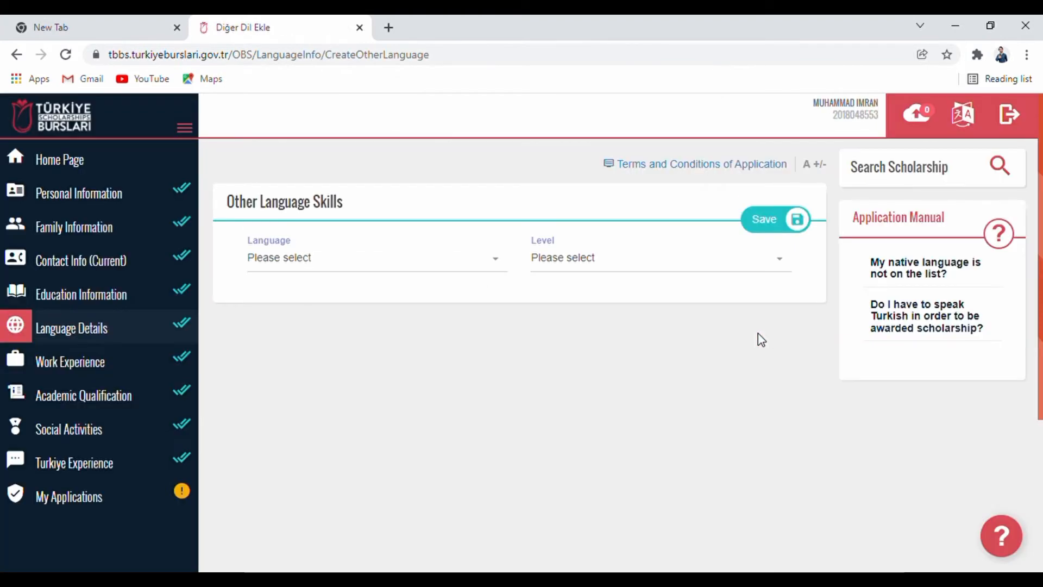
left_click(462, 259)
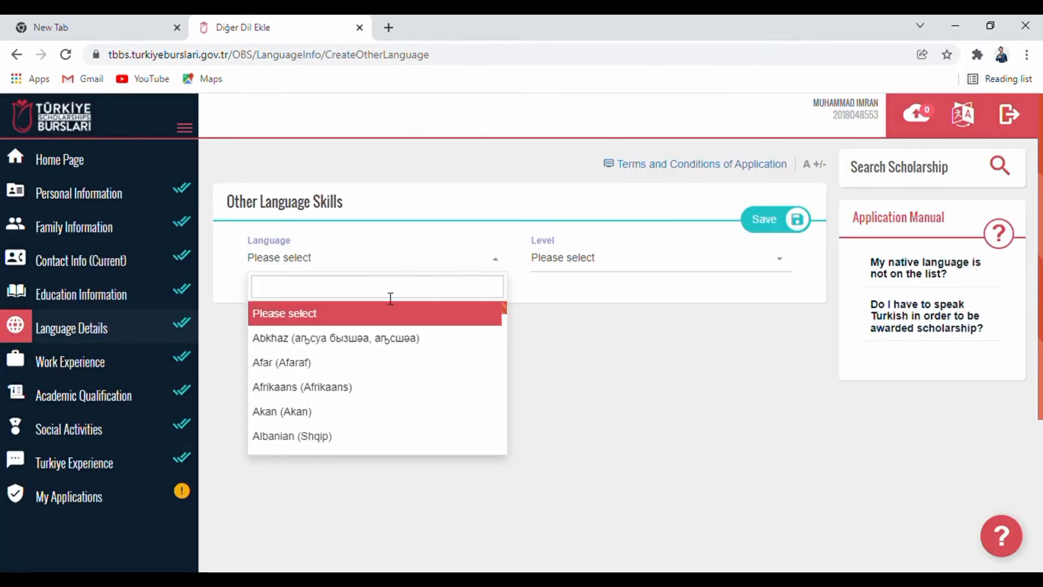
type("eng")
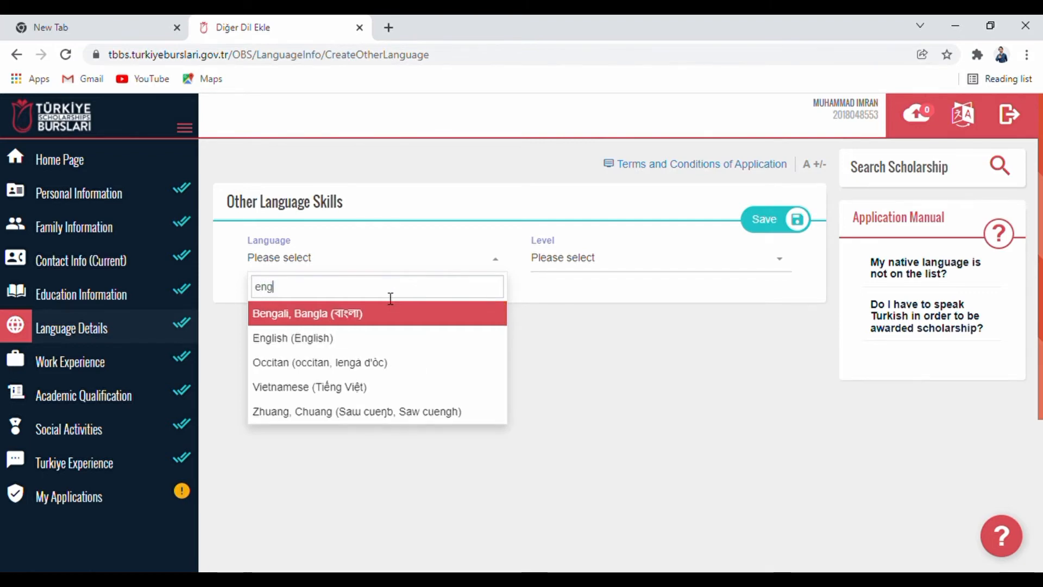
left_click(356, 340)
left_click(444, 312)
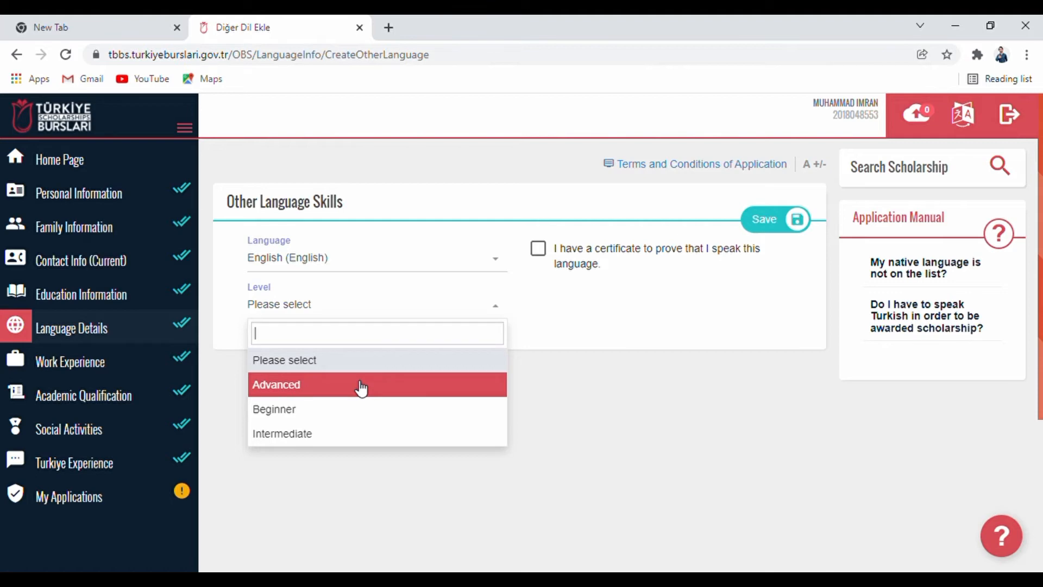
left_click(286, 438)
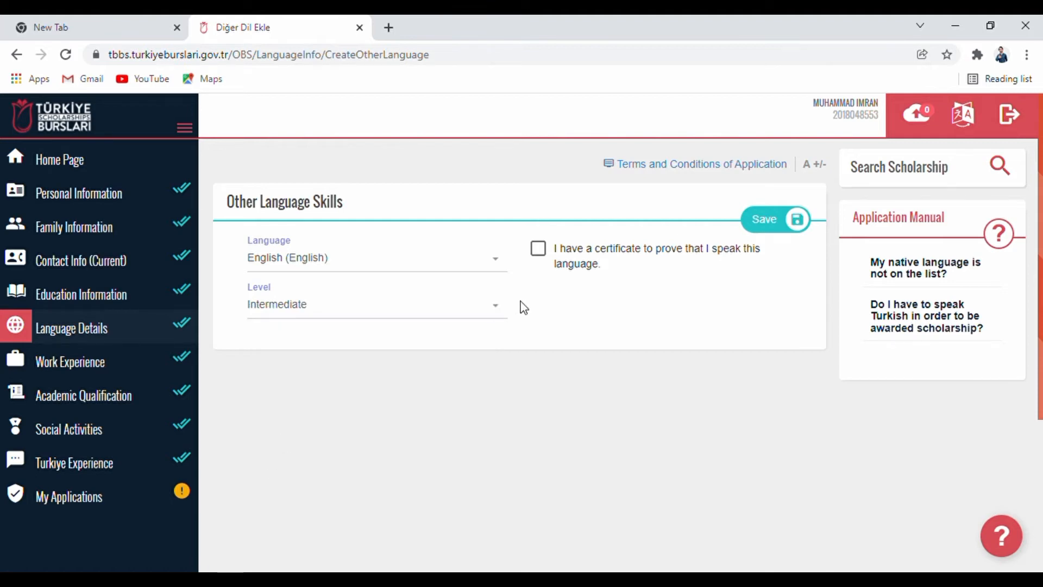
Check the fields for a language certificate, leave the certificate option unselected and save the English entry.
left_click(539, 250)
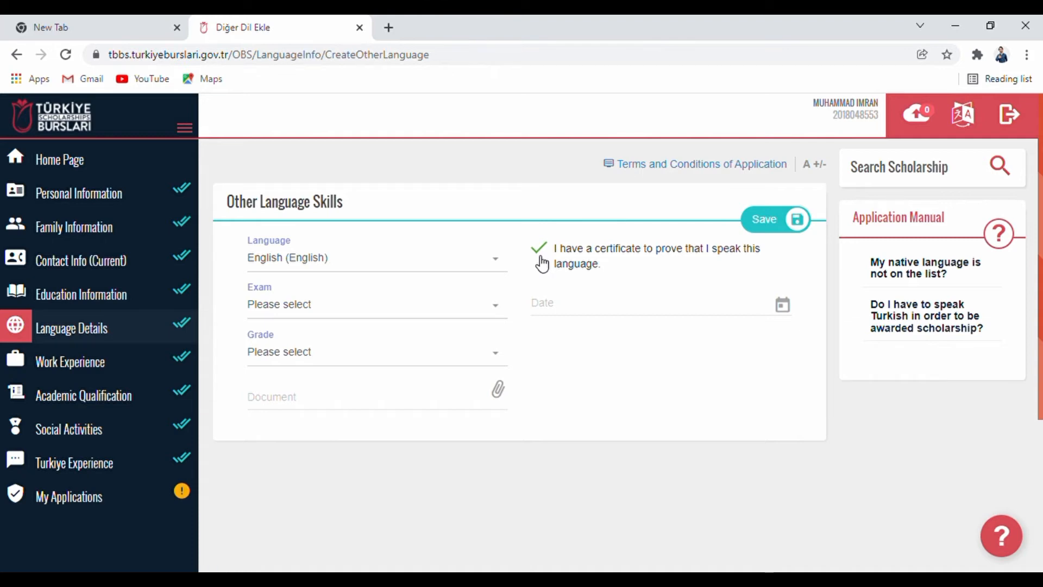
left_click(542, 264)
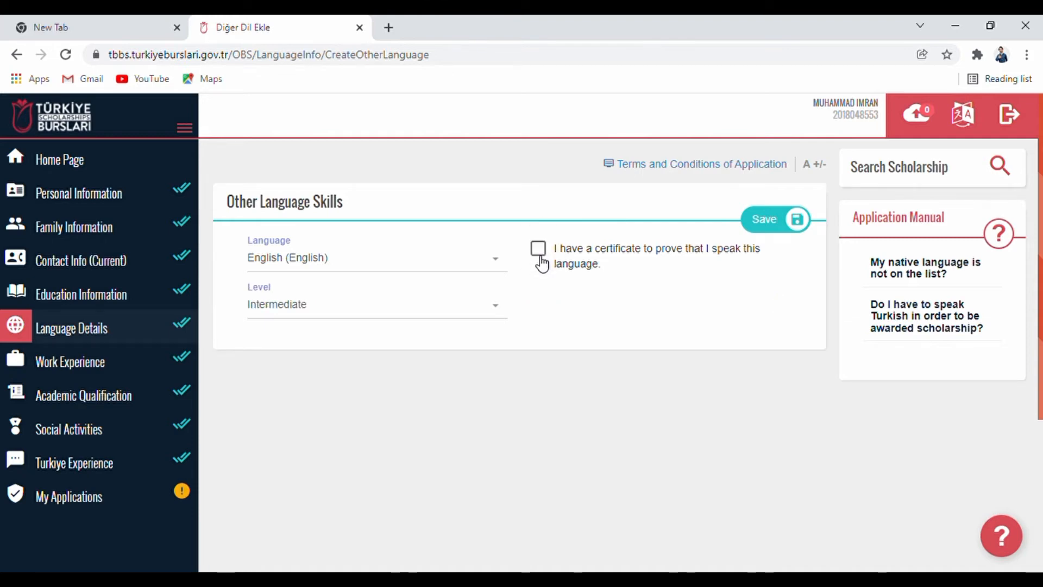
left_click(764, 225)
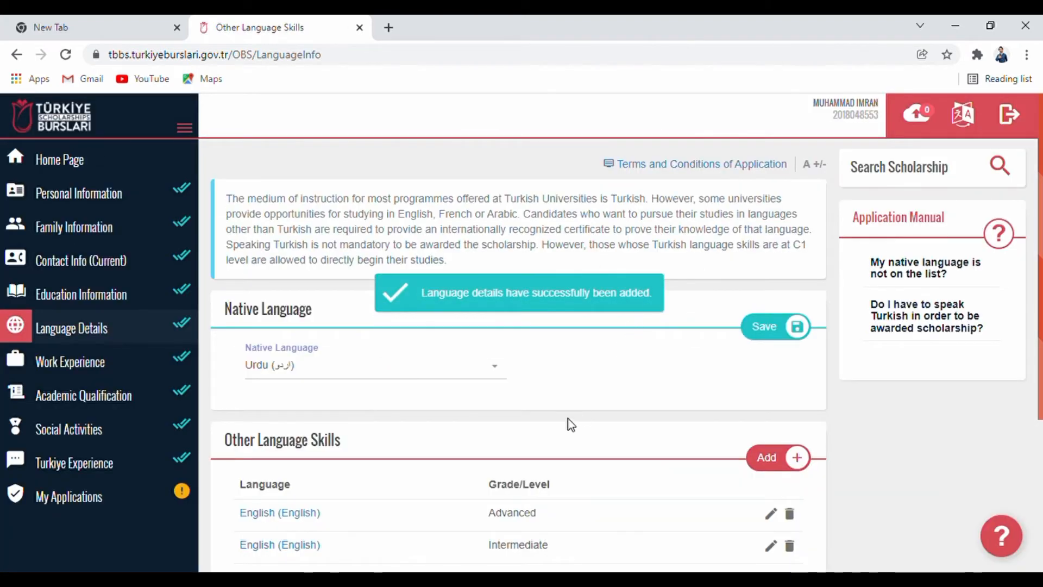
Answer No to speaking Turkish in the Turkish language skills, save it, and save the native language as Urdu.
scroll(567, 427, "down", 4)
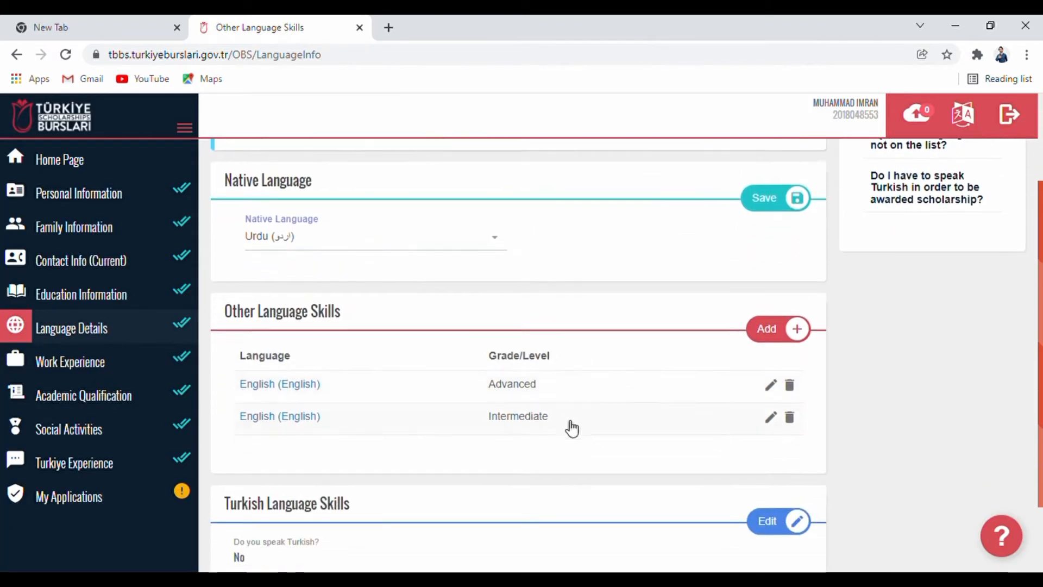
scroll(568, 426, "down", 1)
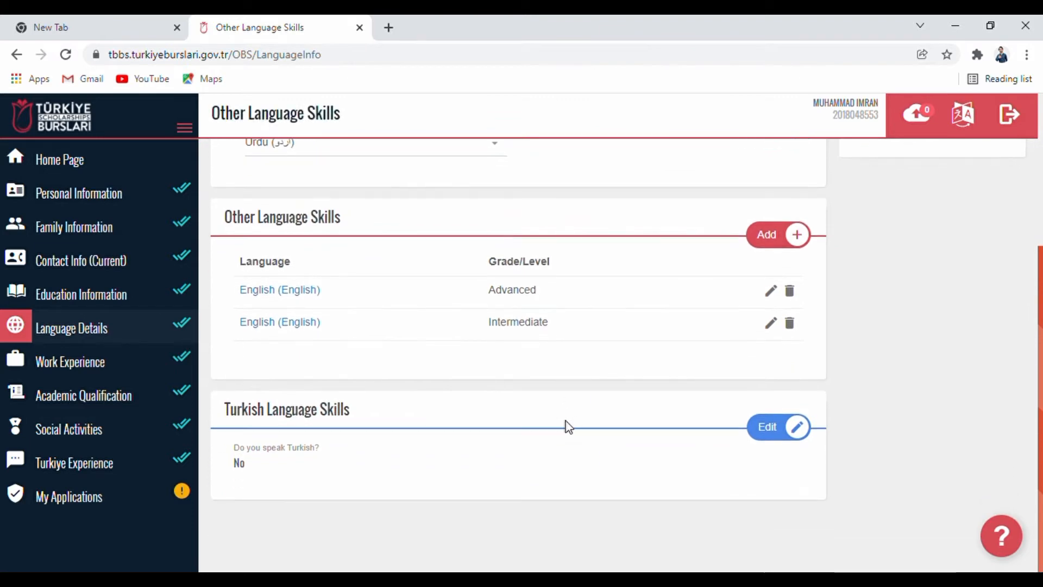
left_click(775, 424)
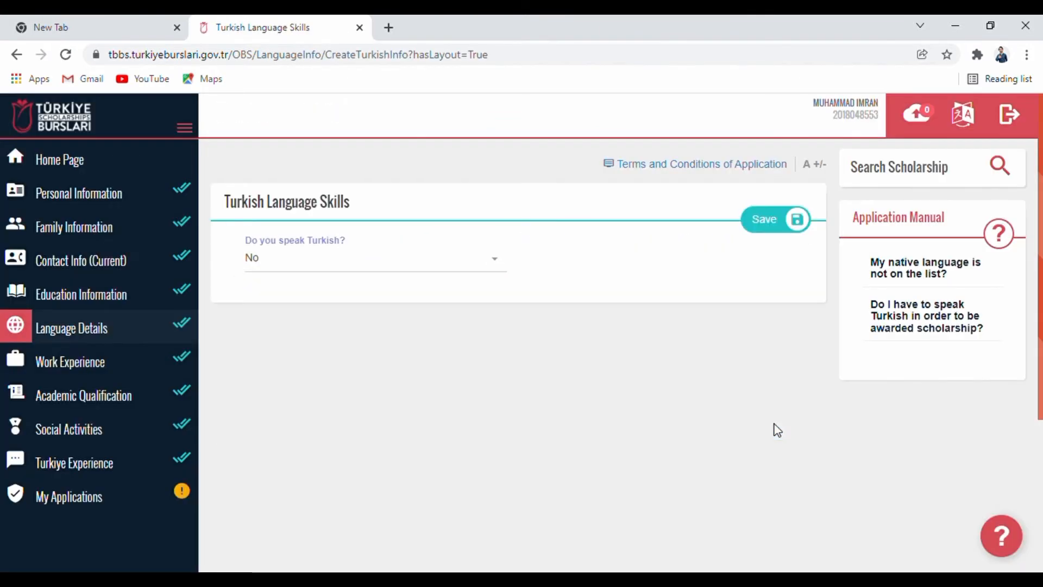
left_click(474, 277)
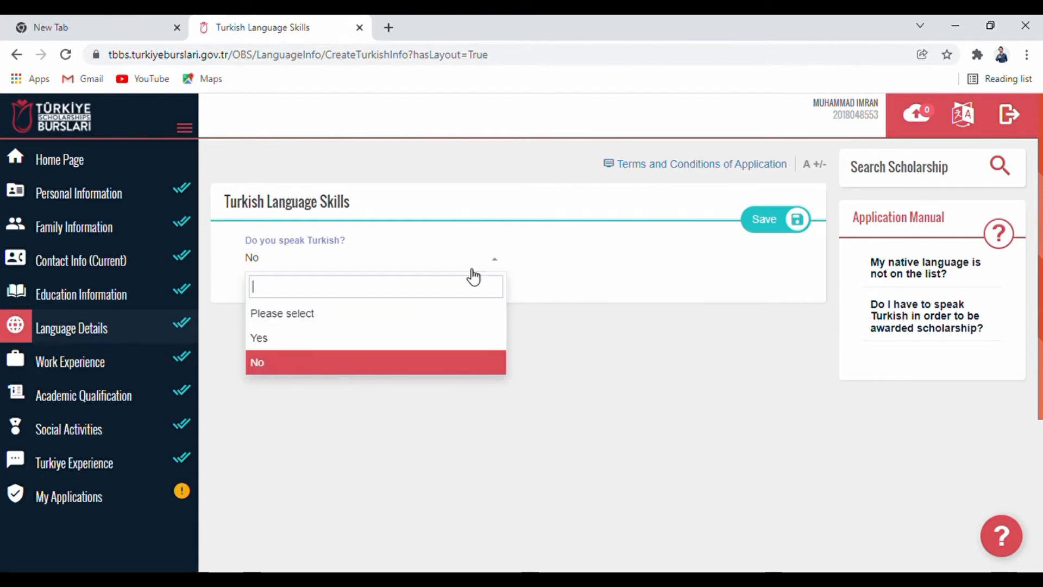
left_click(388, 372)
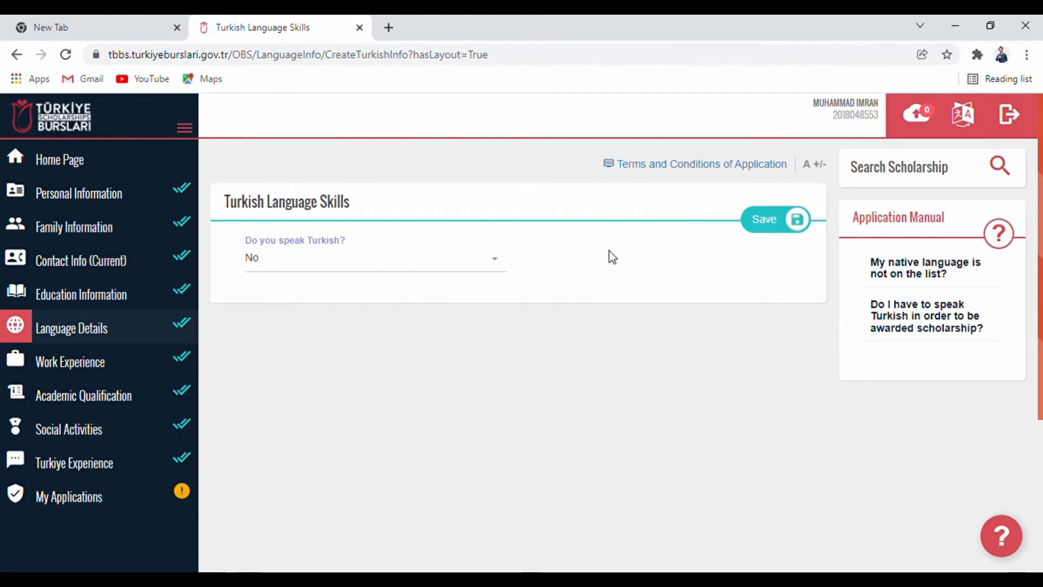
left_click(753, 225)
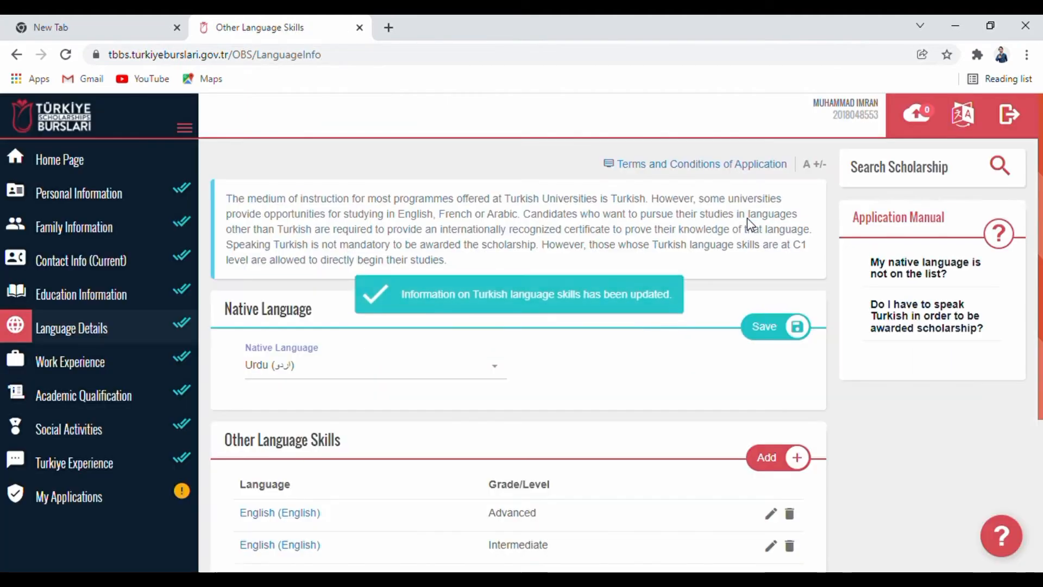
left_click(774, 329)
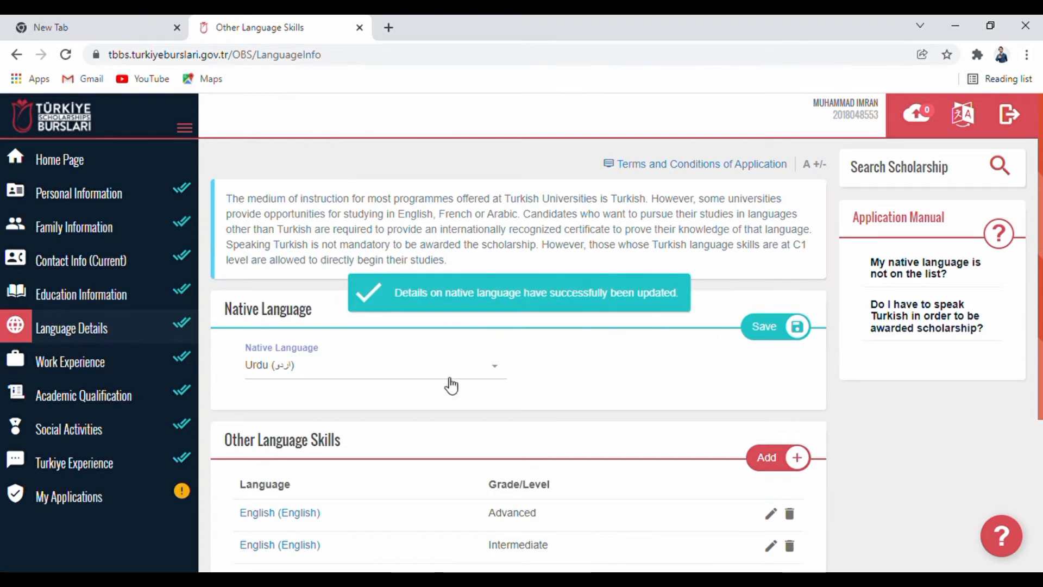
Start a new work experience entry with Pakistan as the country, NAME as the company/institution and Academician as the position.
left_click(42, 369)
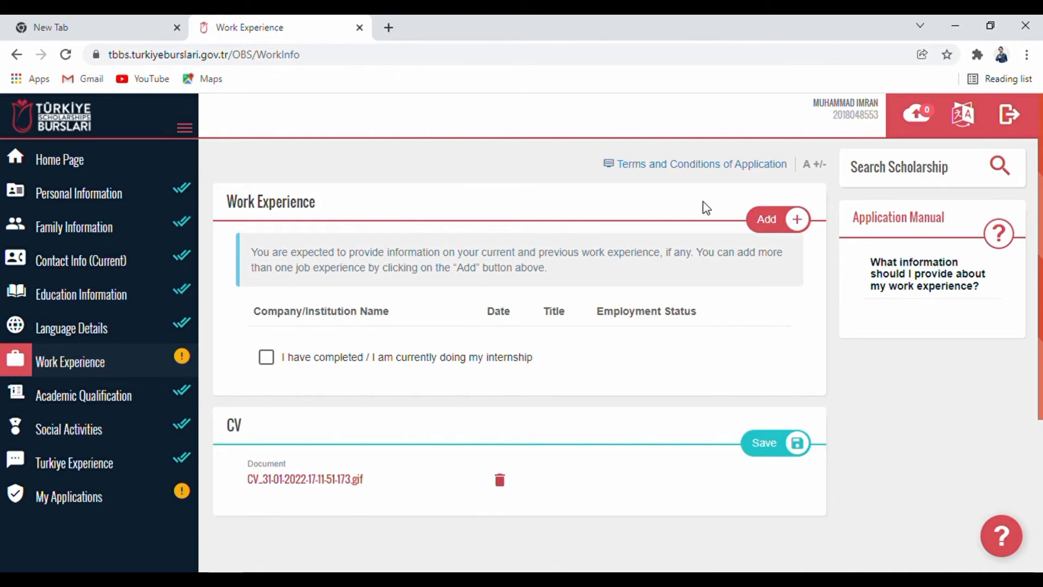
left_click(763, 223)
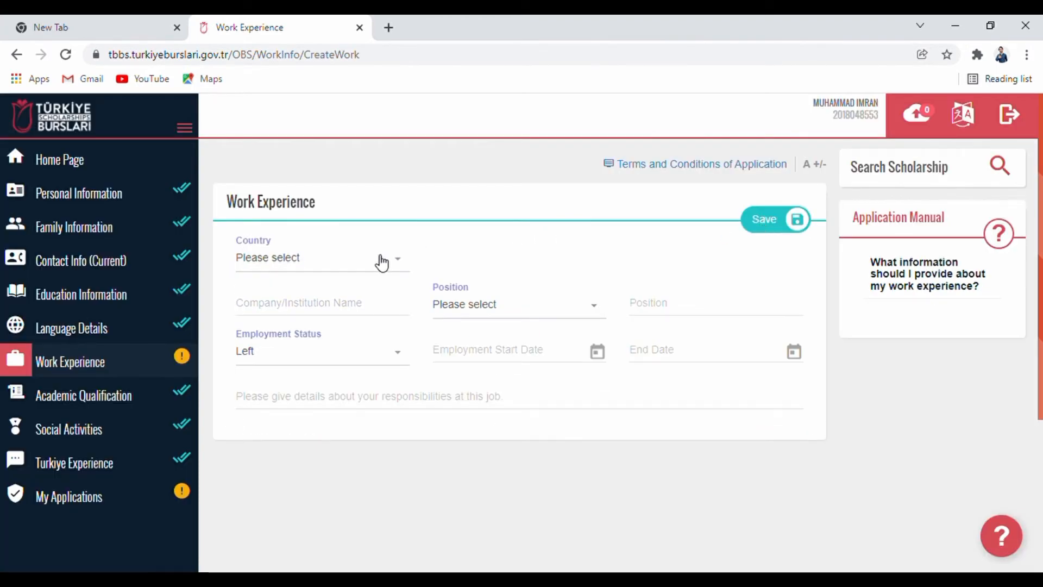
left_click(381, 261)
type("pak")
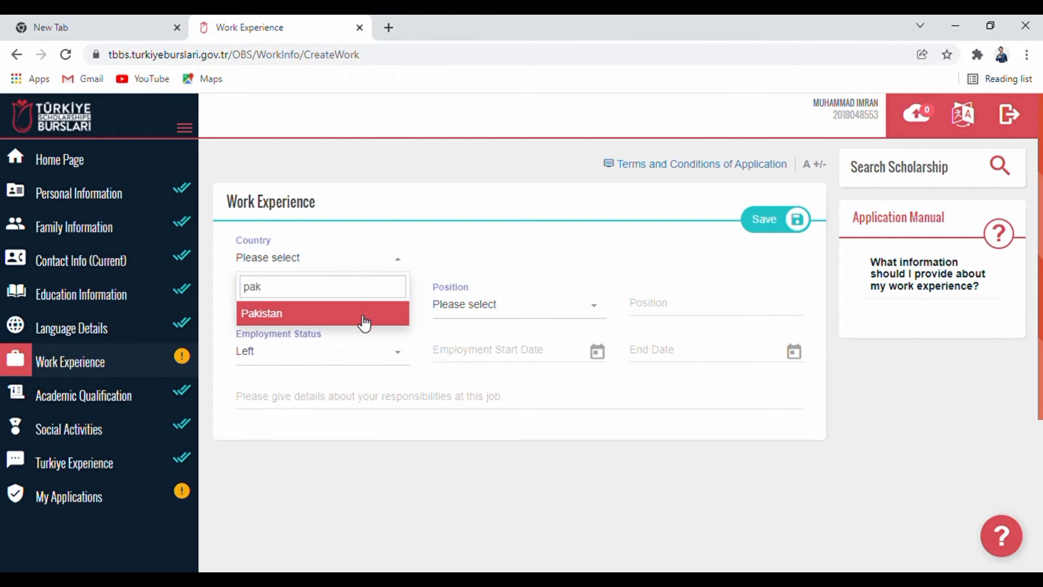
left_click(364, 323)
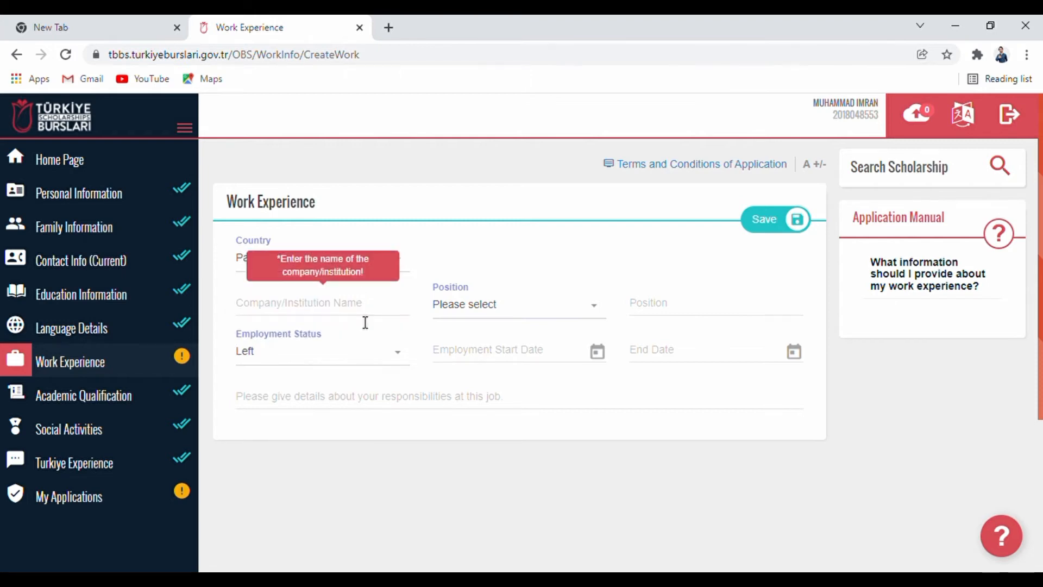
left_click(333, 305)
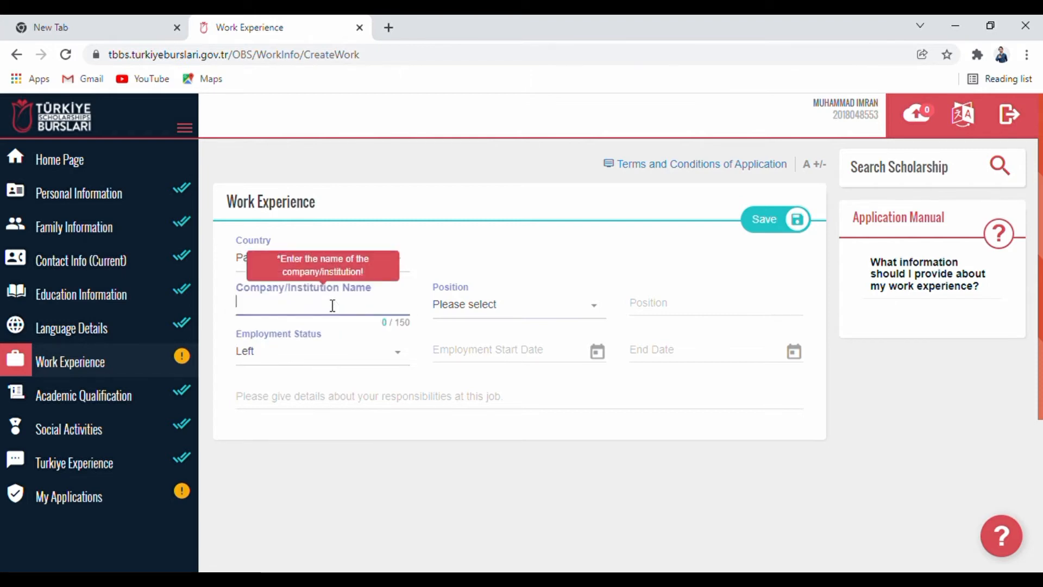
type("NAME")
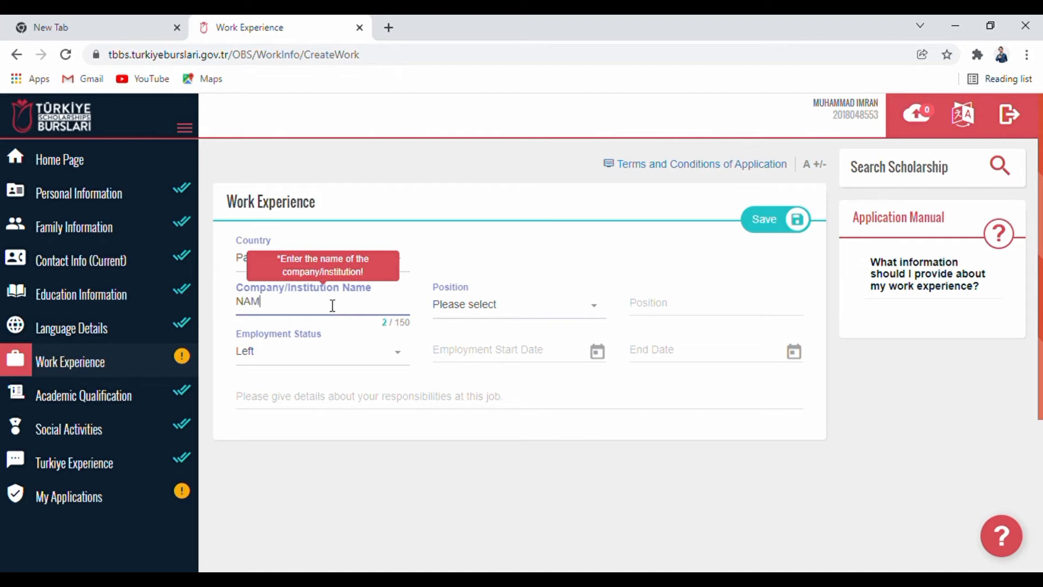
left_click(499, 316)
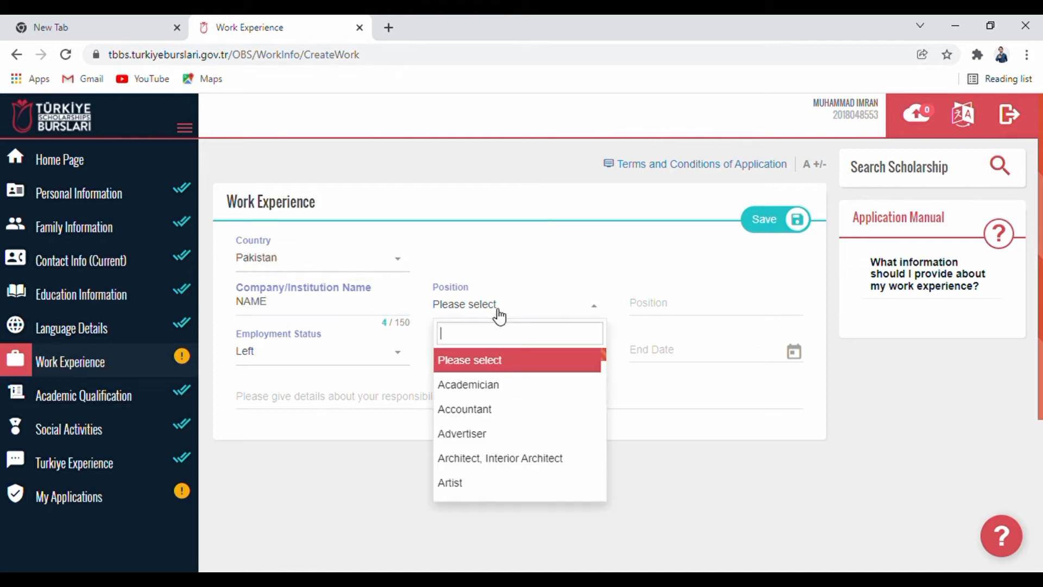
left_click(491, 384)
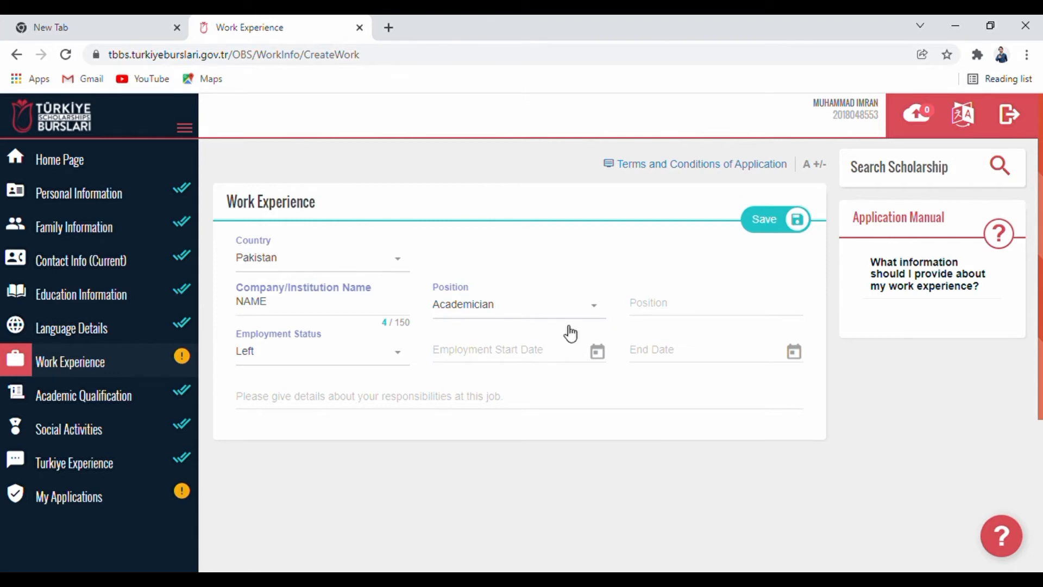
Keep the employment status as Left and set the employment start date to 04/02/2020 and the end date to 09/02/2021.
left_click(396, 360)
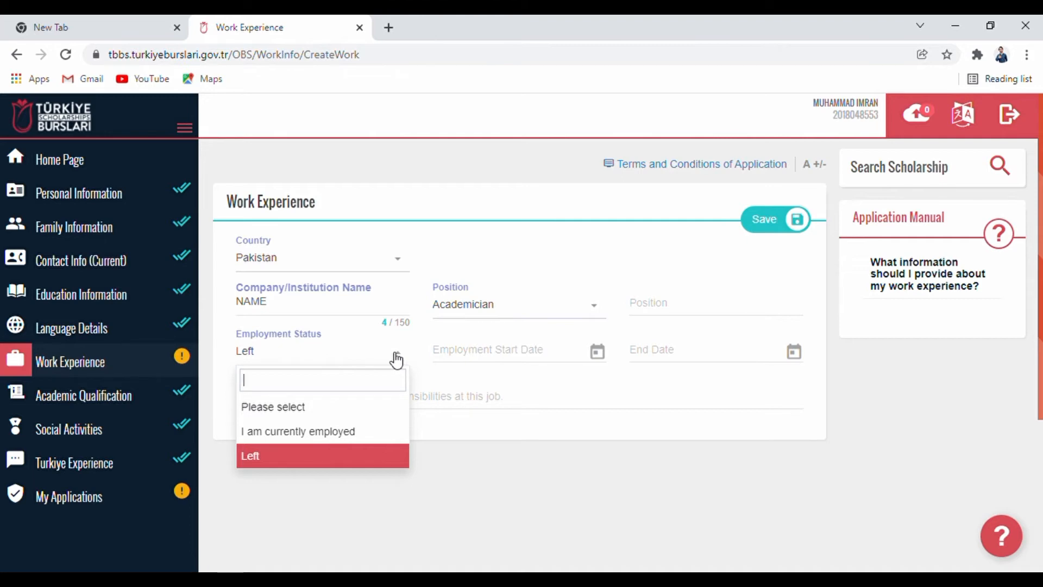
left_click(455, 362)
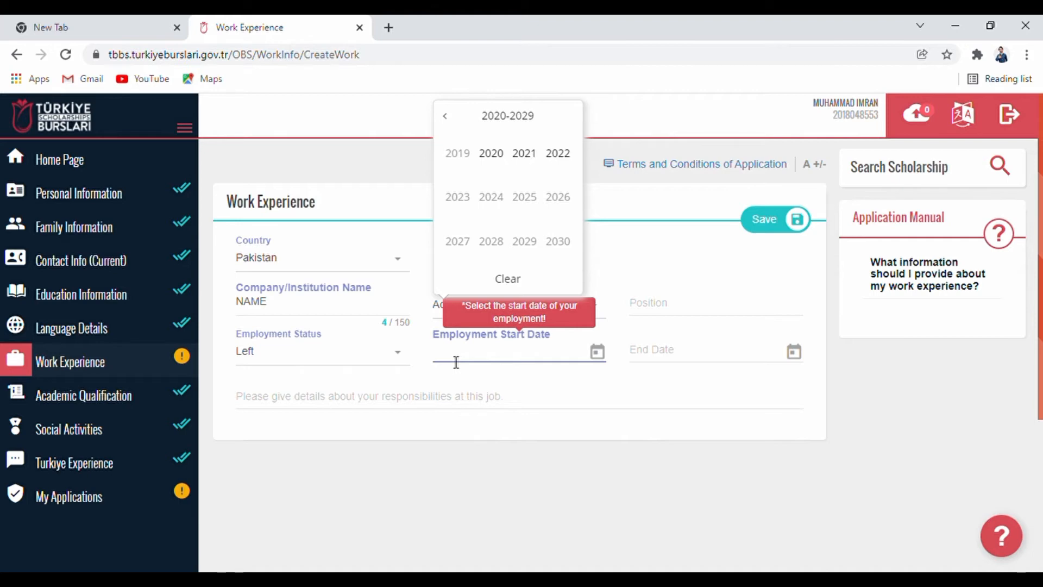
left_click(497, 163)
left_click(492, 156)
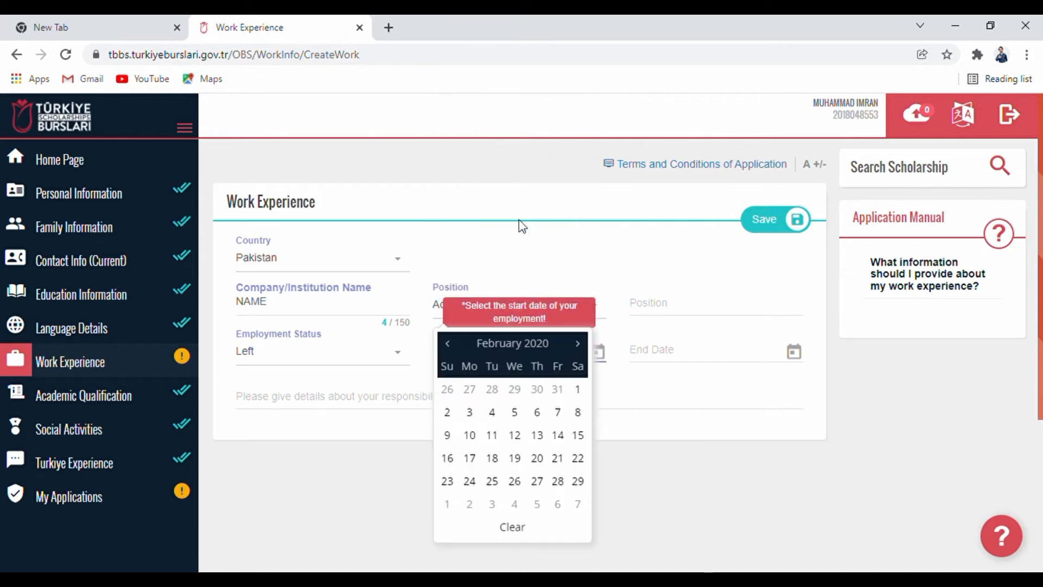
left_click(495, 419)
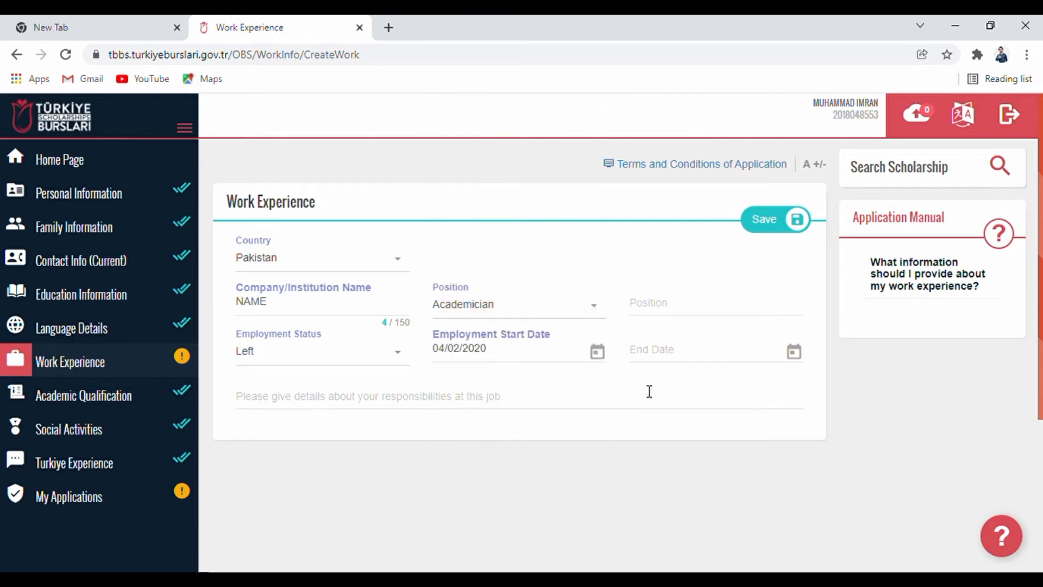
left_click(715, 354)
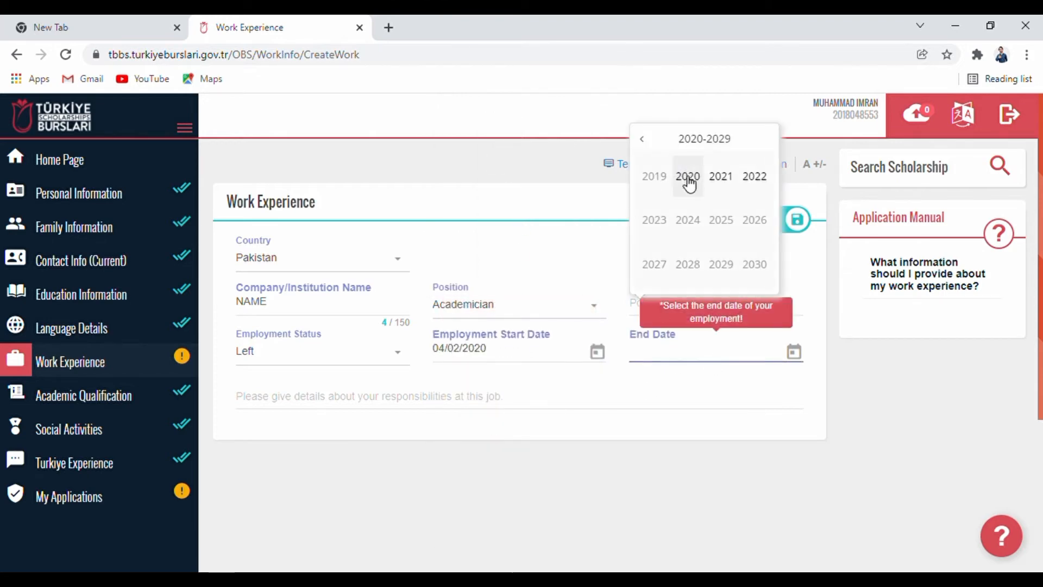
left_click(720, 179)
left_click(701, 174)
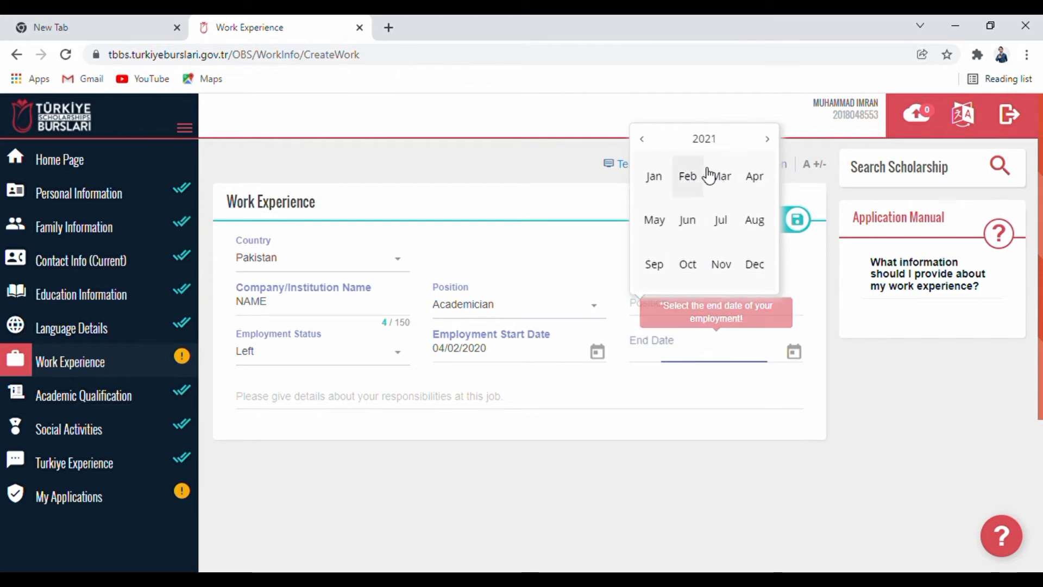
left_click(688, 188)
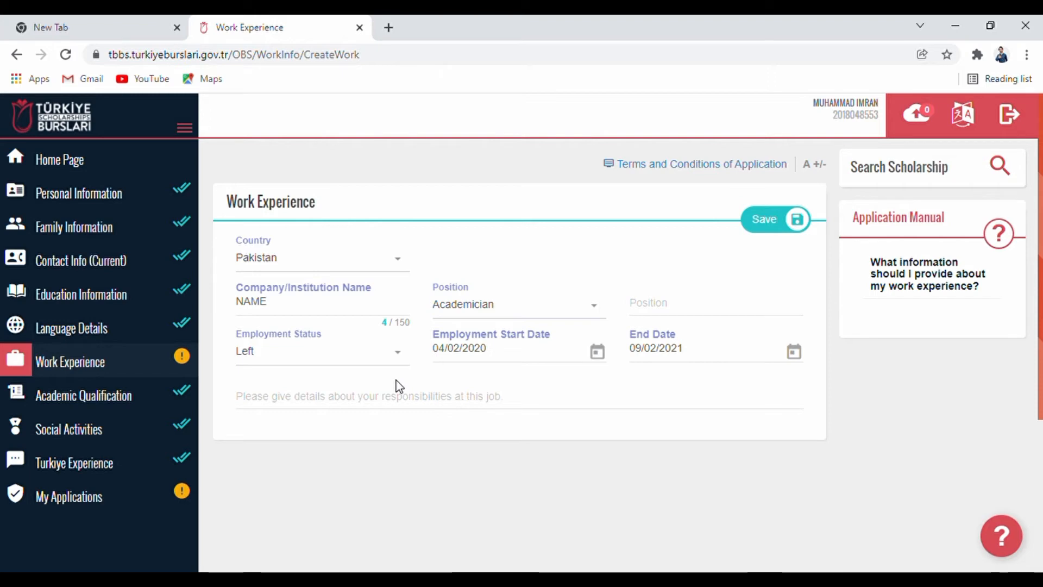
Enter "Detail" as the job responsibilities and save the work experience entry.
left_click(396, 397)
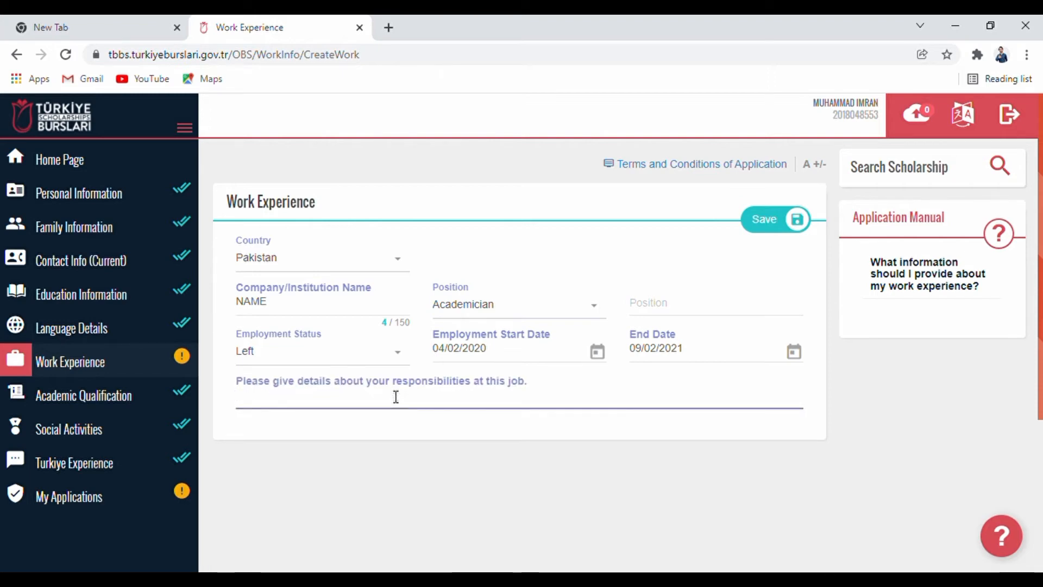
left_click(367, 429)
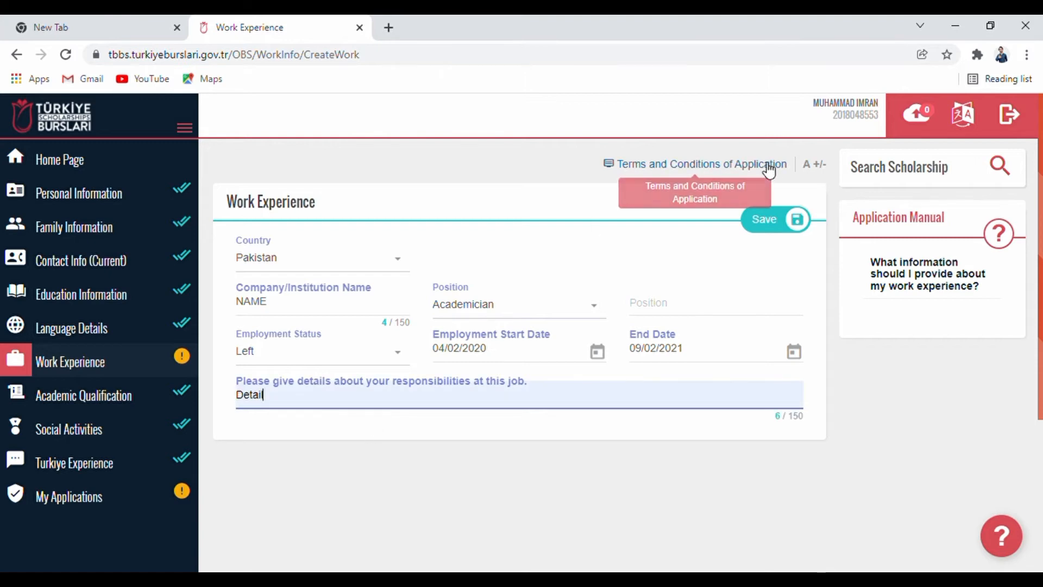
left_click(770, 219)
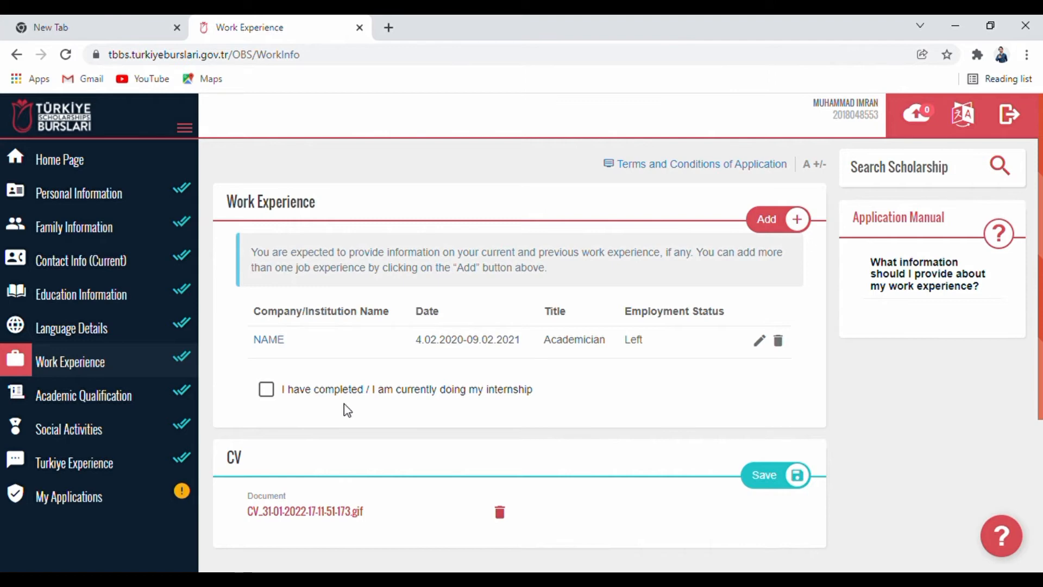
Declare a completed or current internship and start its entry with Pakistan as the country and "Name" as the company/institution.
left_click(270, 392)
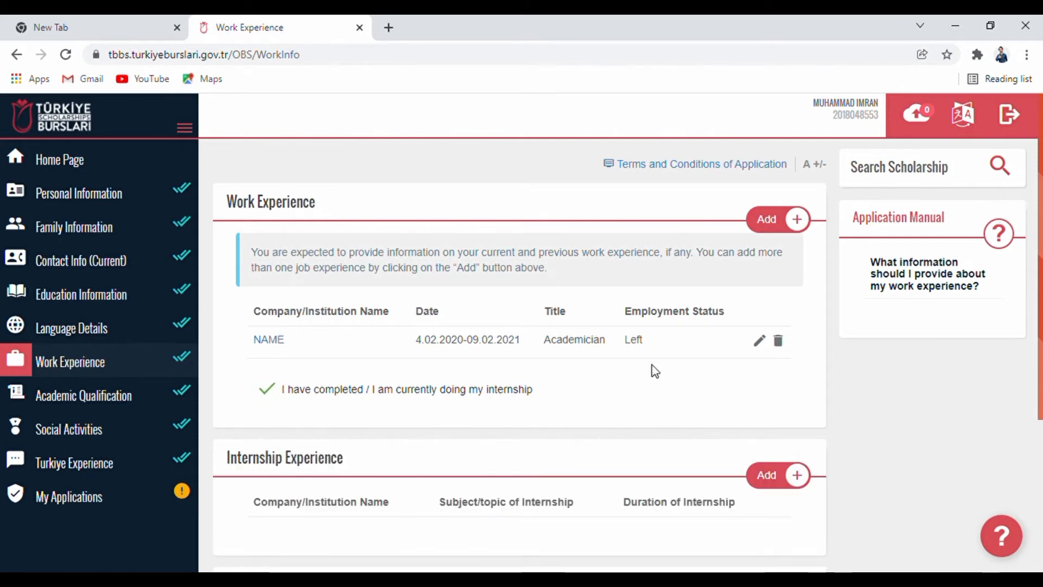
scroll(877, 386, "down", 3)
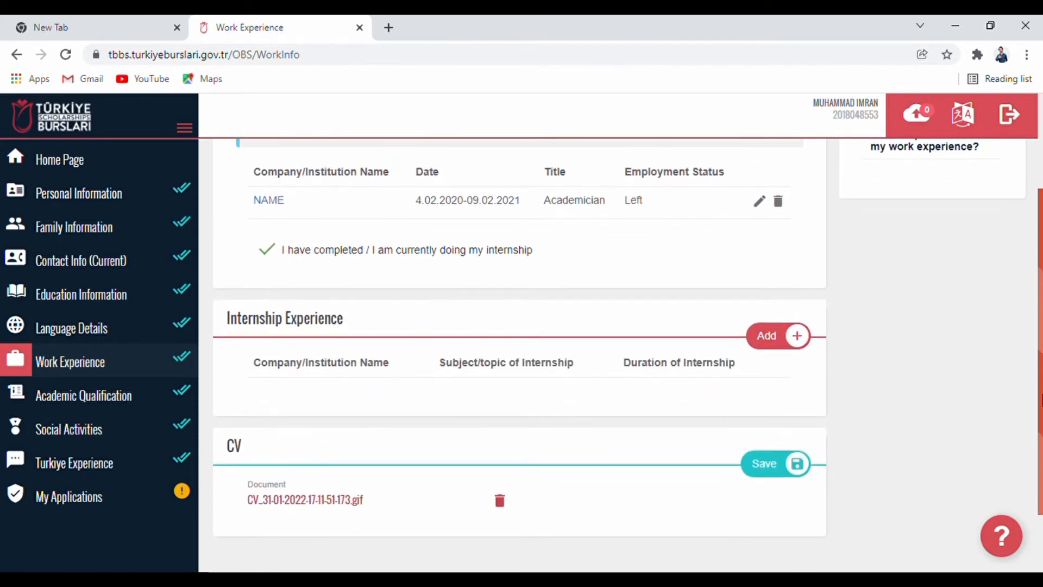
left_click(773, 347)
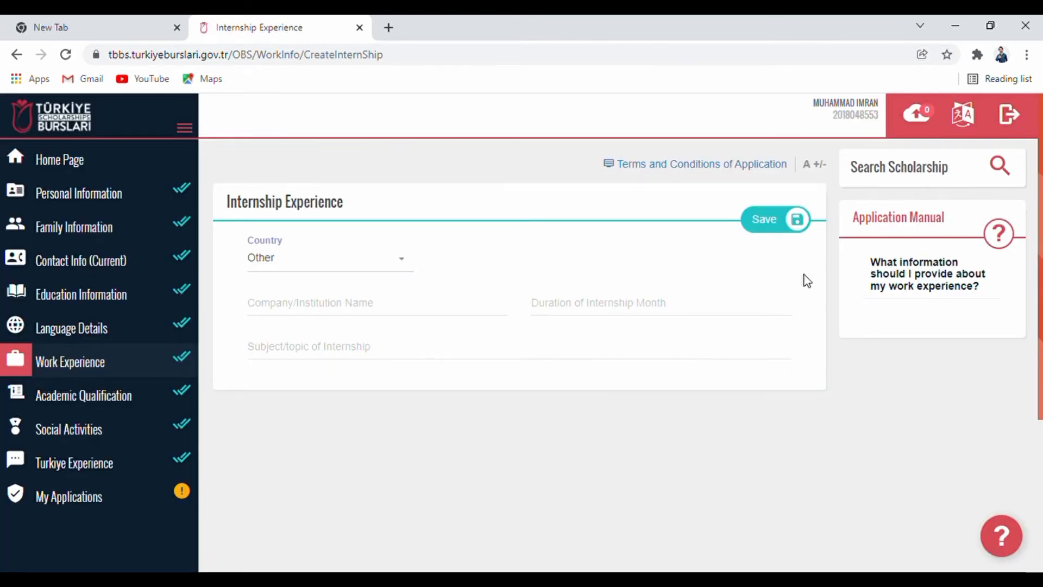
left_click(319, 263)
left_click(315, 387)
left_click(323, 311)
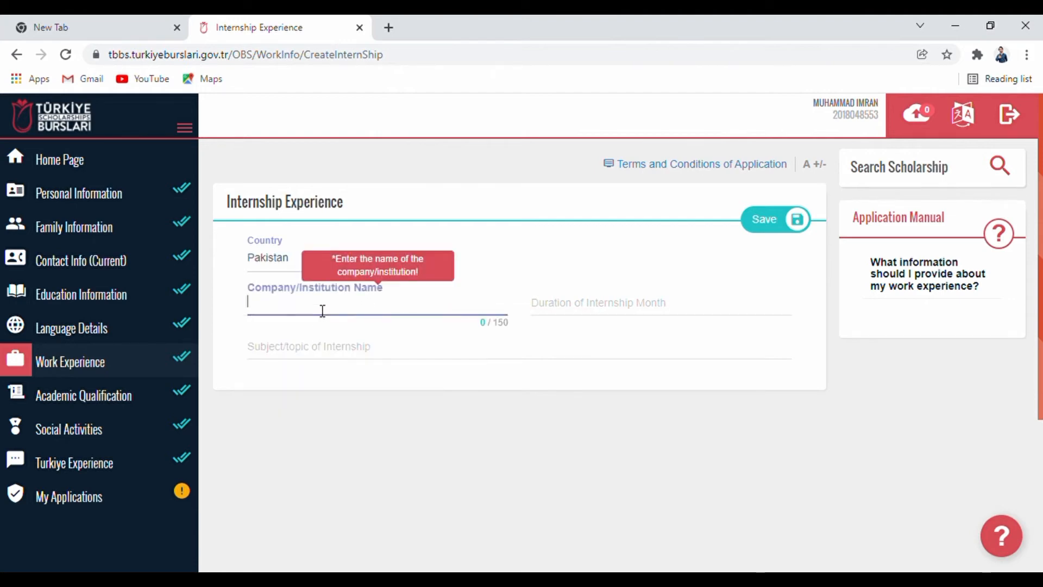
type("Name")
Set the internship duration to 3 months and its subject/topic to "SUBJECT", and save the internship entry.
left_click(562, 313)
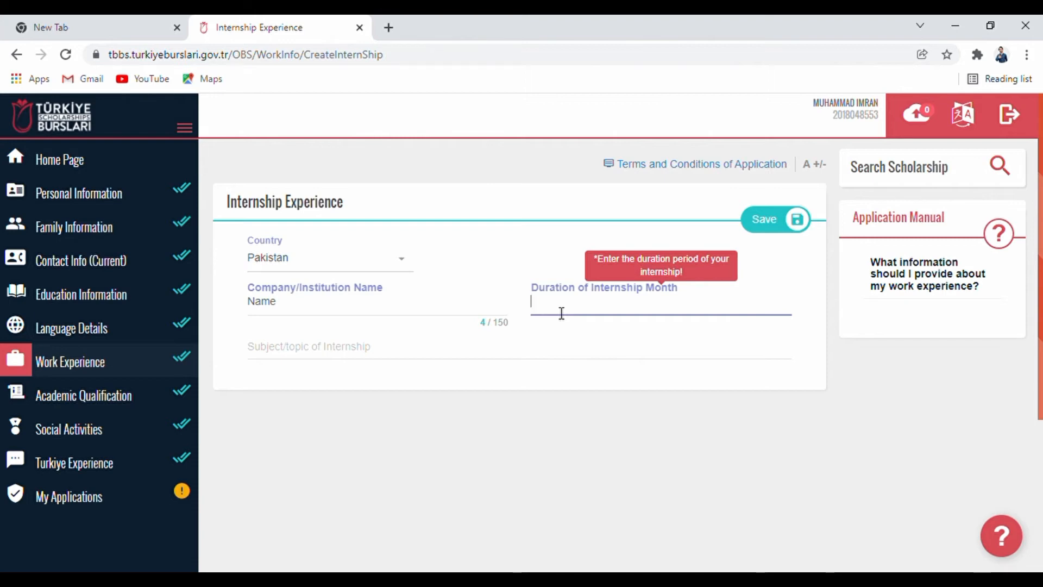
type("3")
left_click(442, 352)
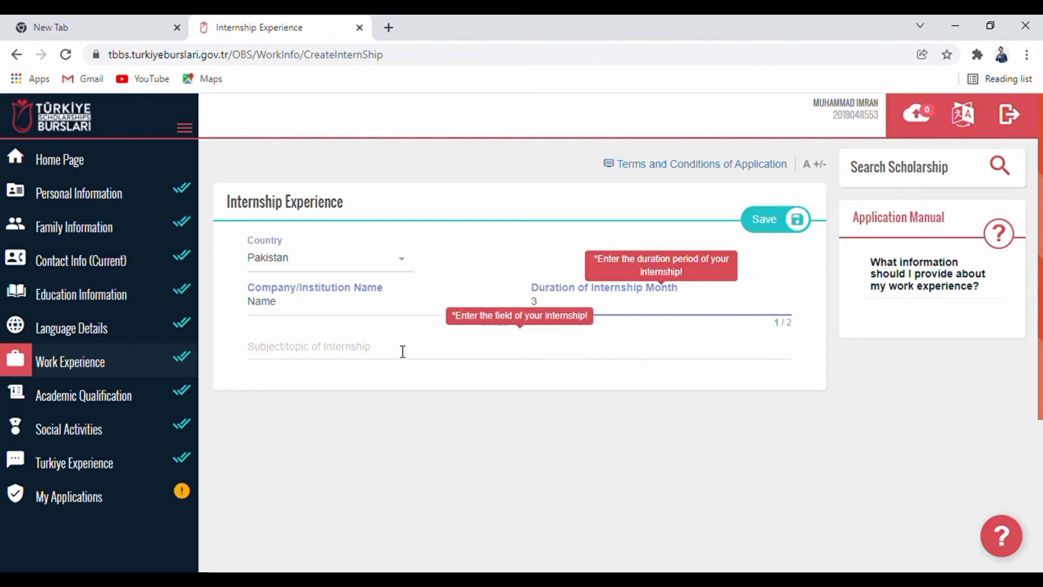
left_click(403, 352)
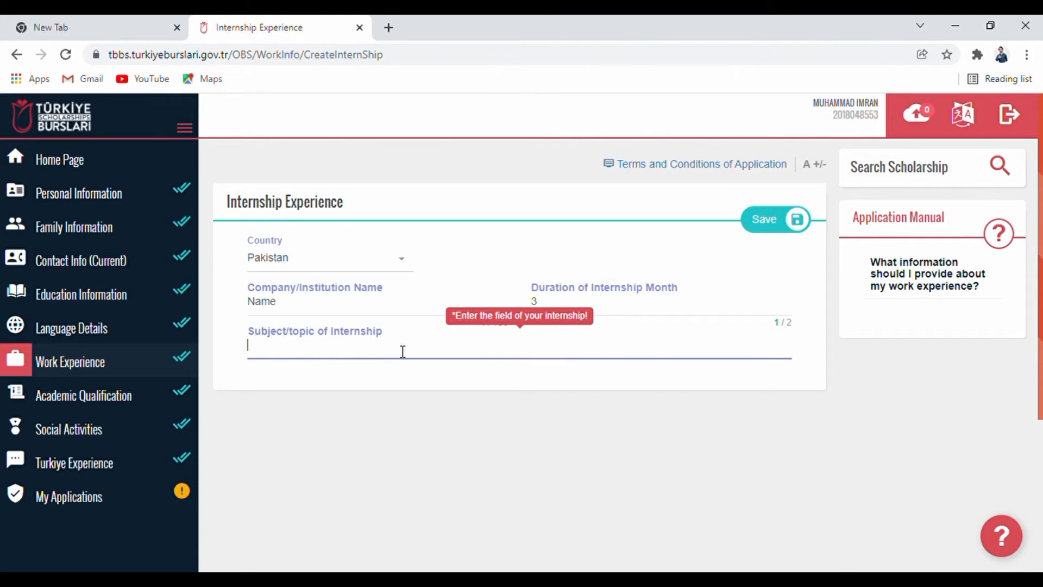
type("SUBJECT")
left_click(770, 238)
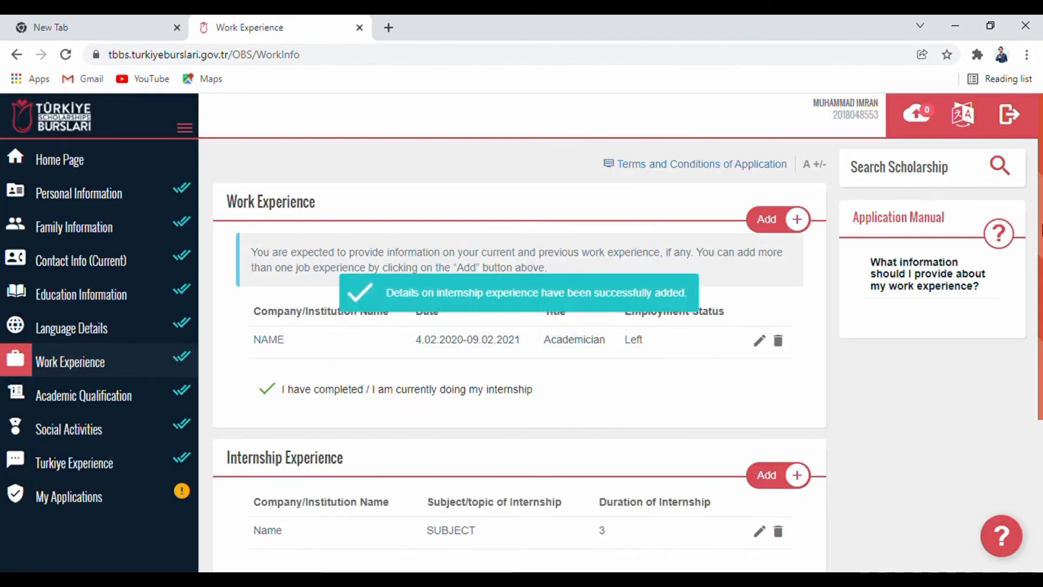
Attach testhighlight.jpg as the CV document in the Work Experience section and save it.
scroll(961, 84, "down", 3)
scroll(960, 83, "down", 2)
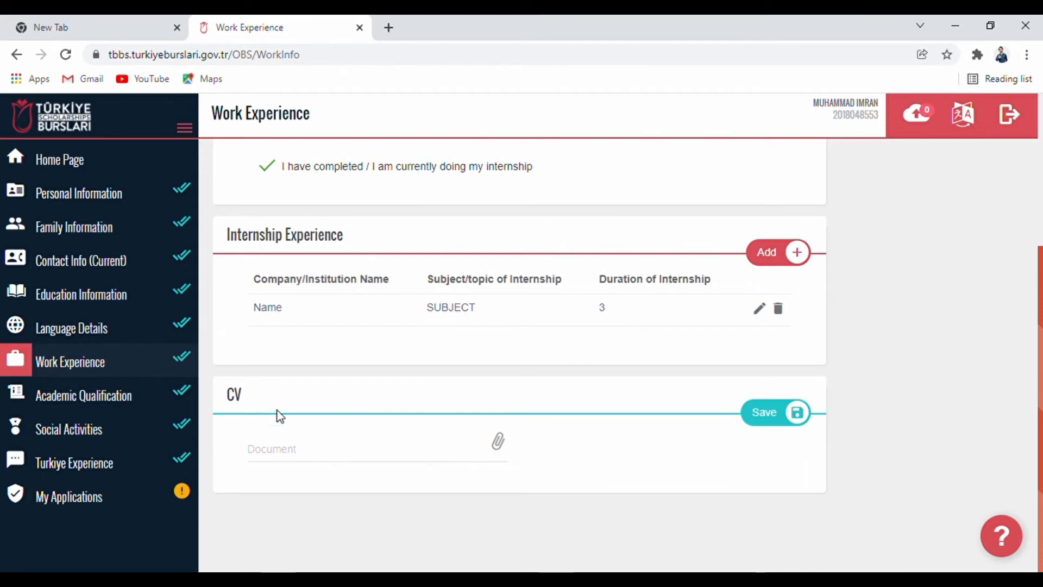
left_click(285, 446)
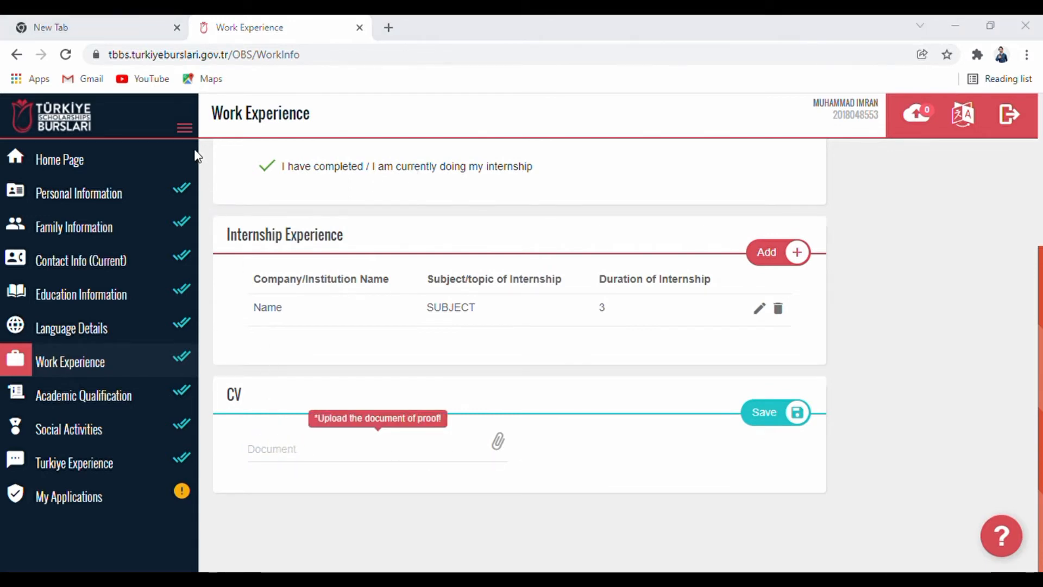
left_click(882, 430)
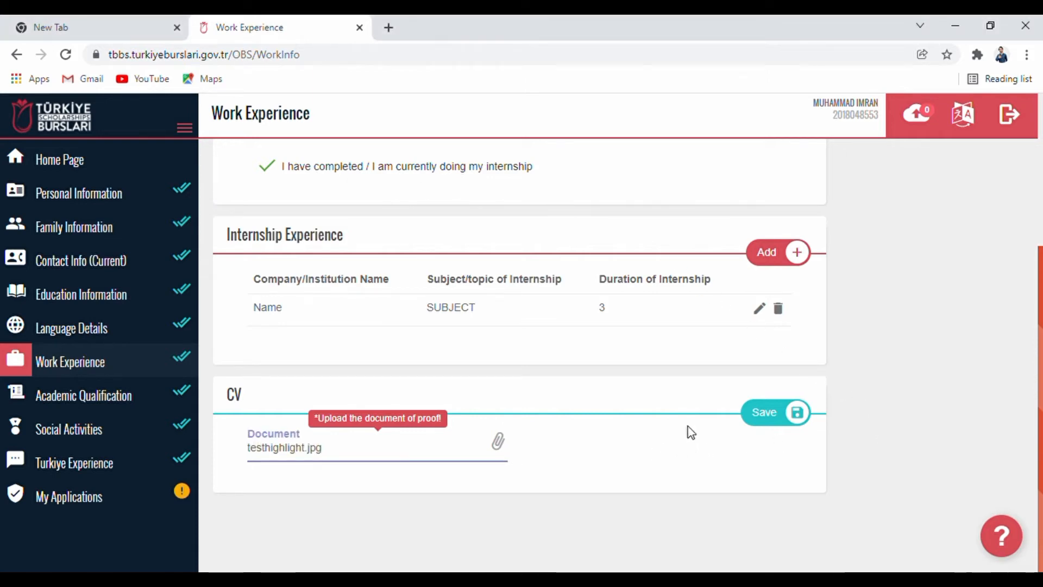
left_click(774, 424)
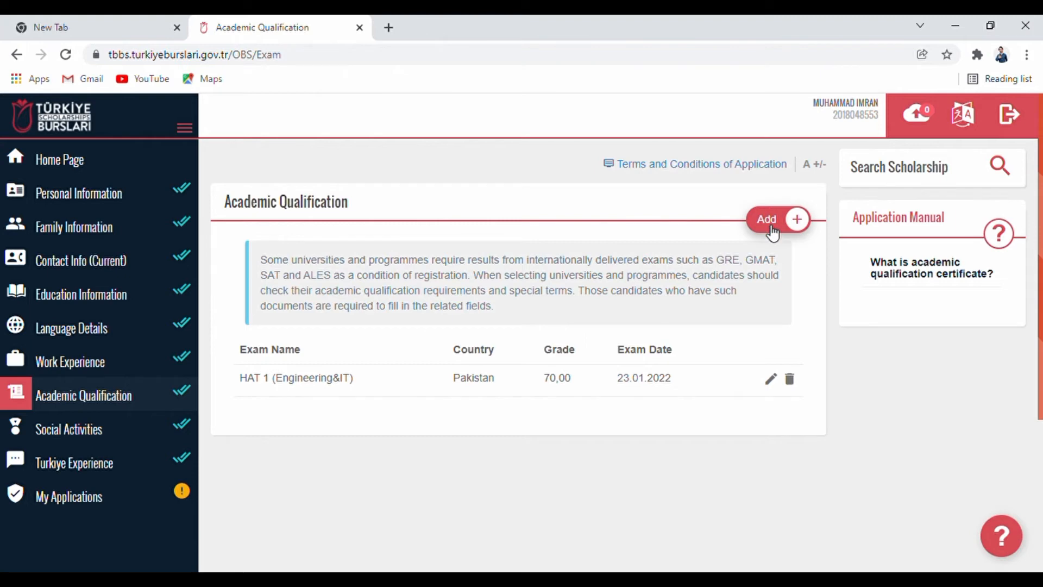
Open the existing academic qualification for editing, keep HAT 1 (Engineering&IT) as the exam name, and save the entry.
left_click(772, 381)
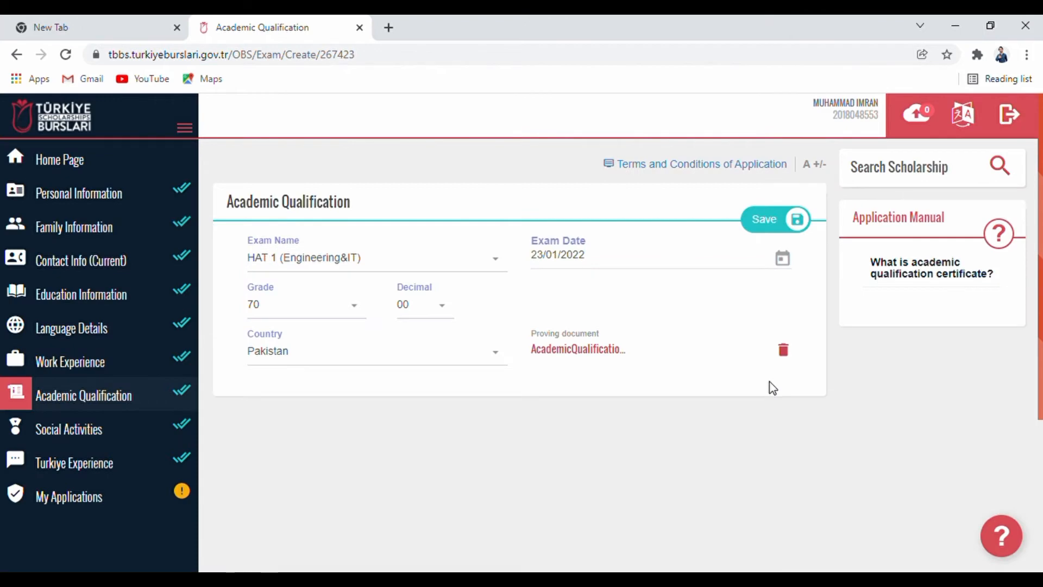
left_click(493, 272)
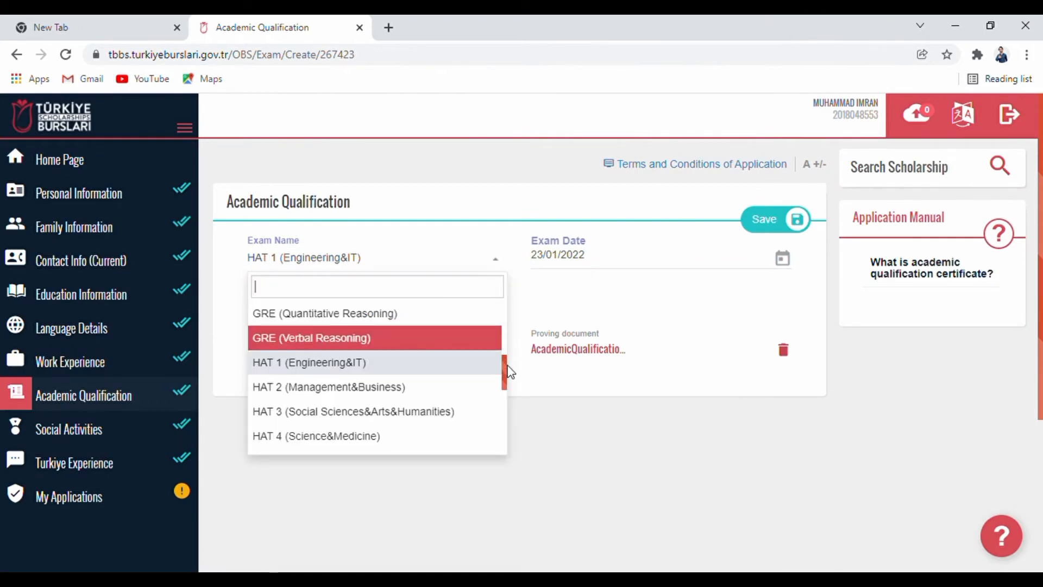
scroll(508, 374, "down", 1)
scroll(508, 374, "up", 2)
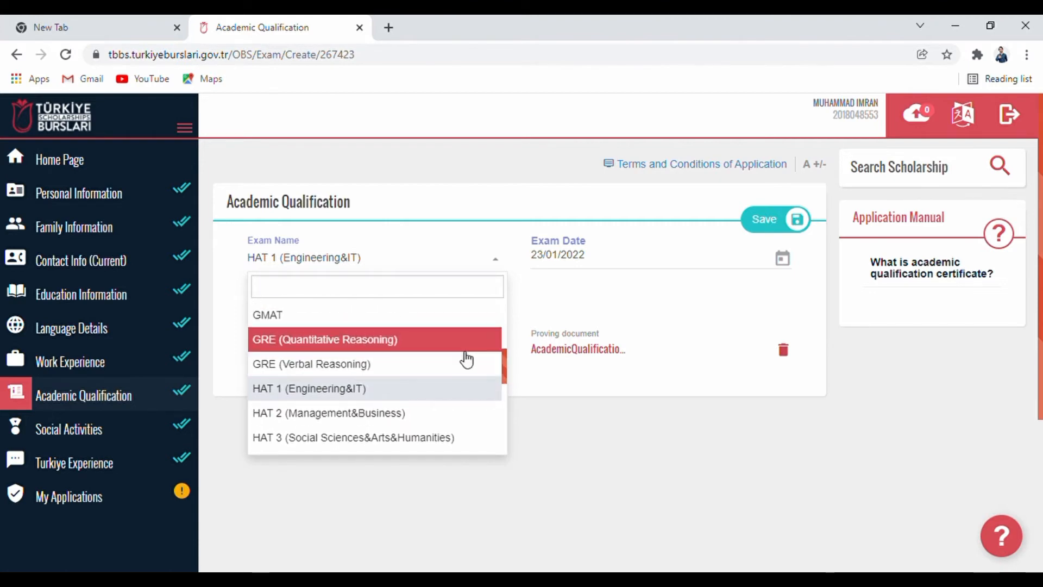
left_click(439, 389)
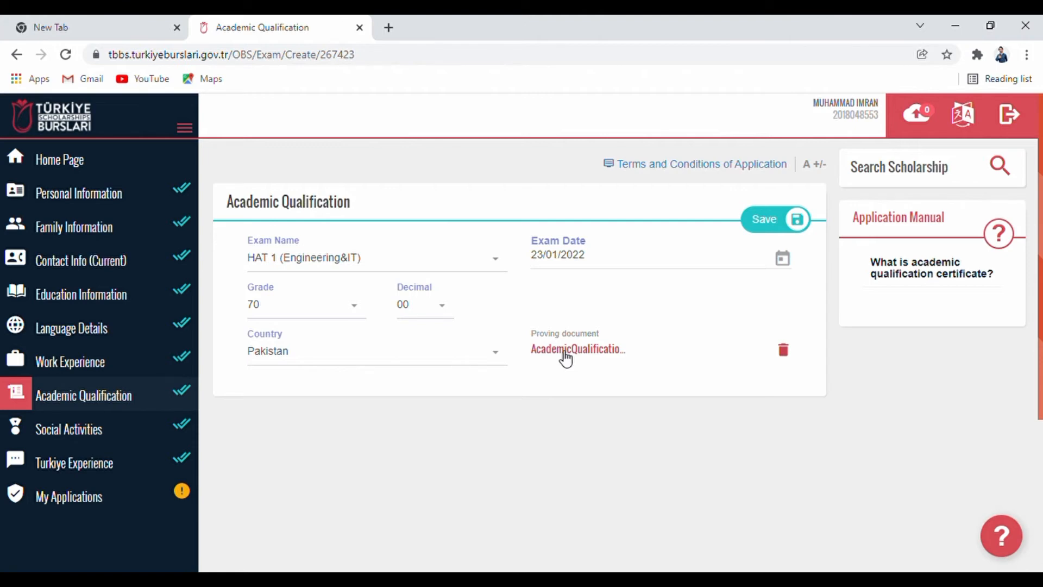
left_click(771, 227)
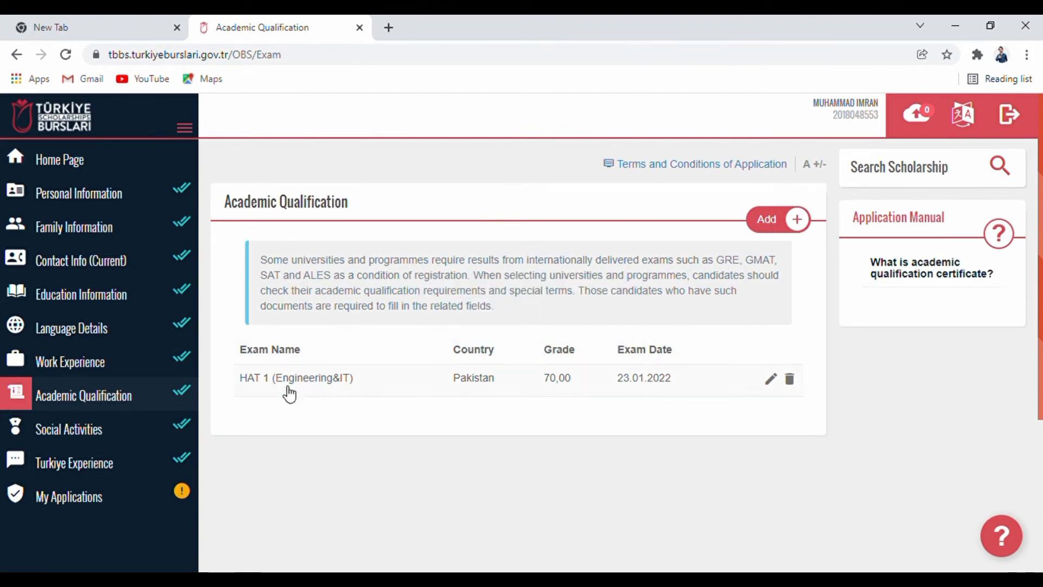
In Social Activities, check the entry types that can be added, and open the Freelancing certificate for review and save it.
left_click(140, 430)
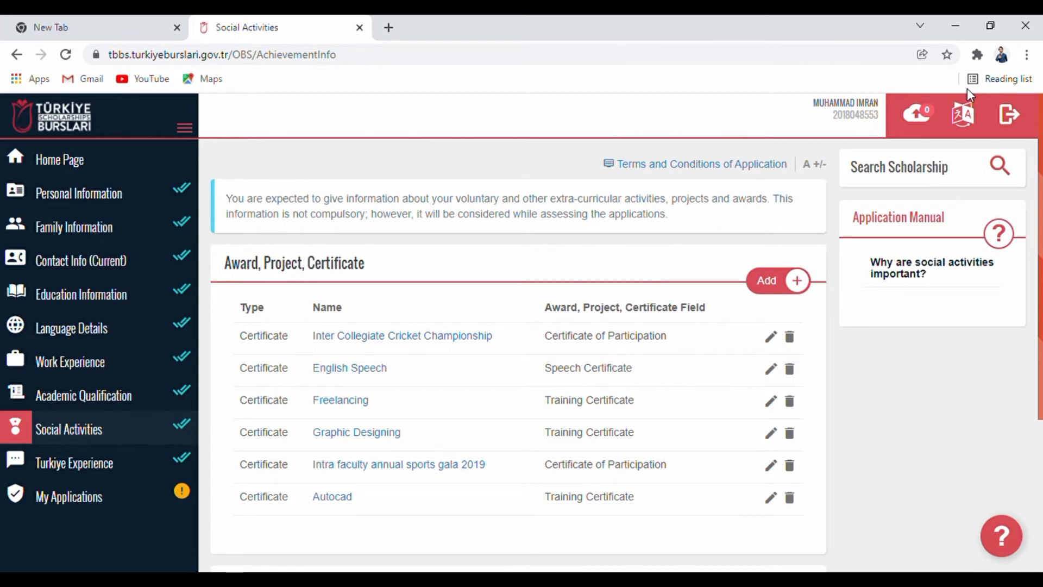
left_click(779, 282)
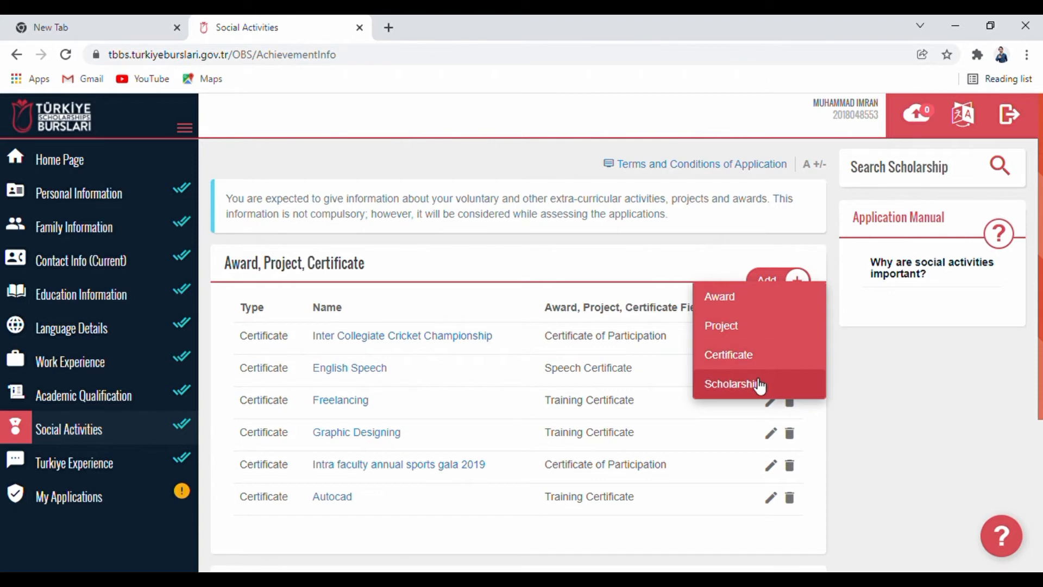
left_click(878, 387)
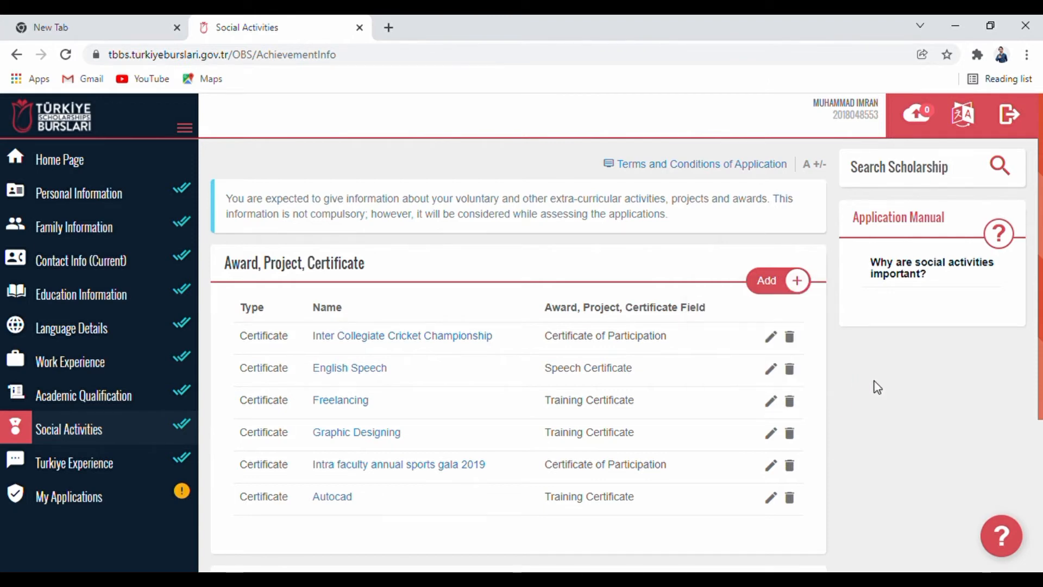
left_click(771, 404)
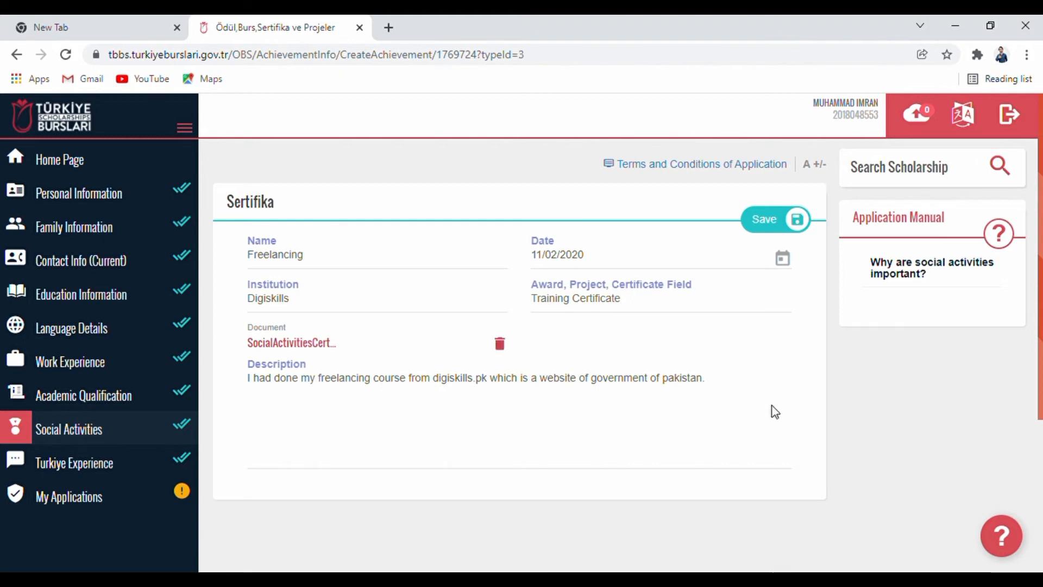
left_click(779, 231)
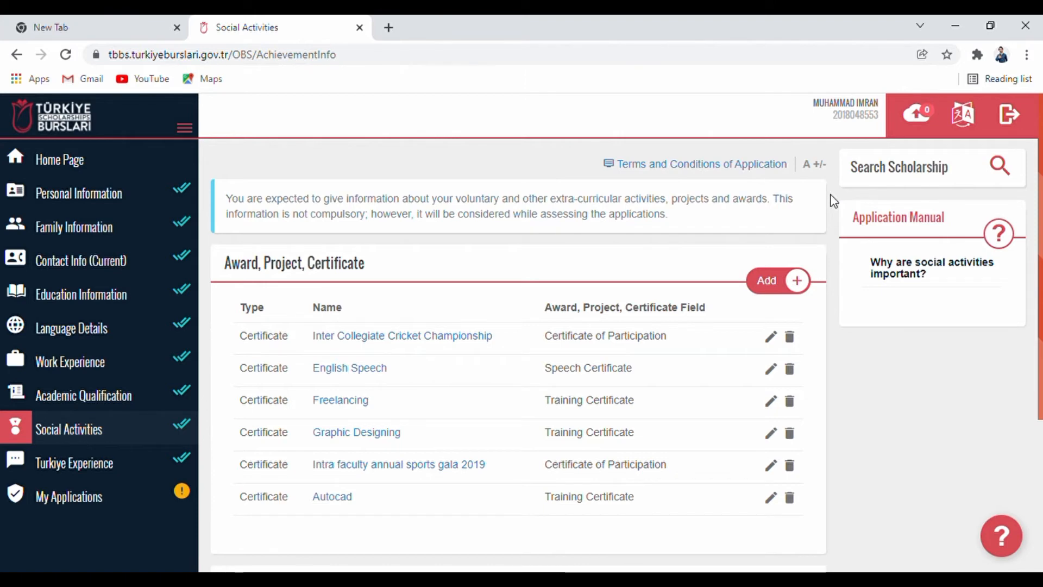
Edit the Turkiye Experience section, keeping No for having been to Turkey and Social Media as how the scholarship was learned about, and save it.
left_click(137, 472)
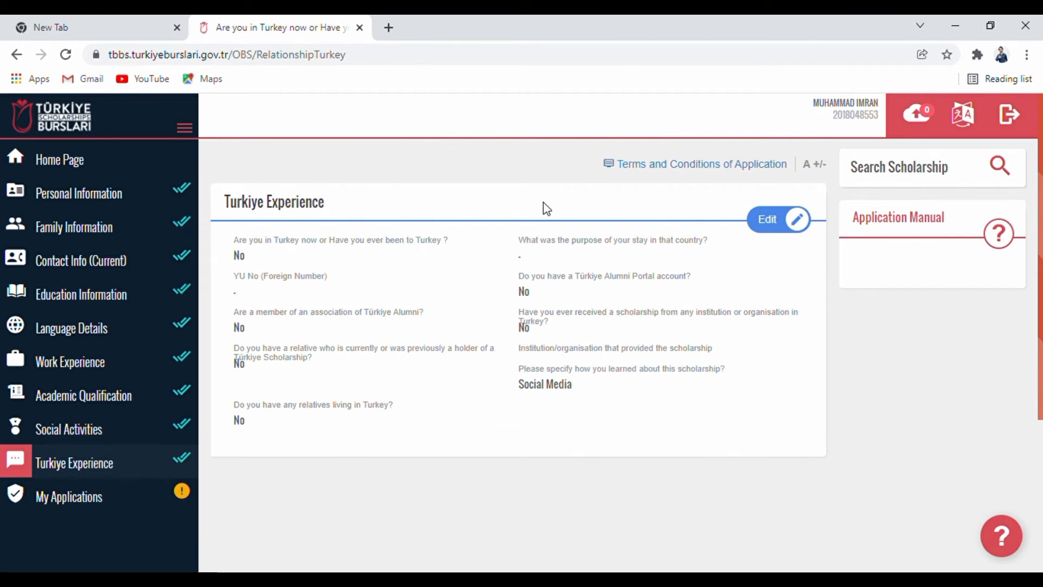
left_click(783, 223)
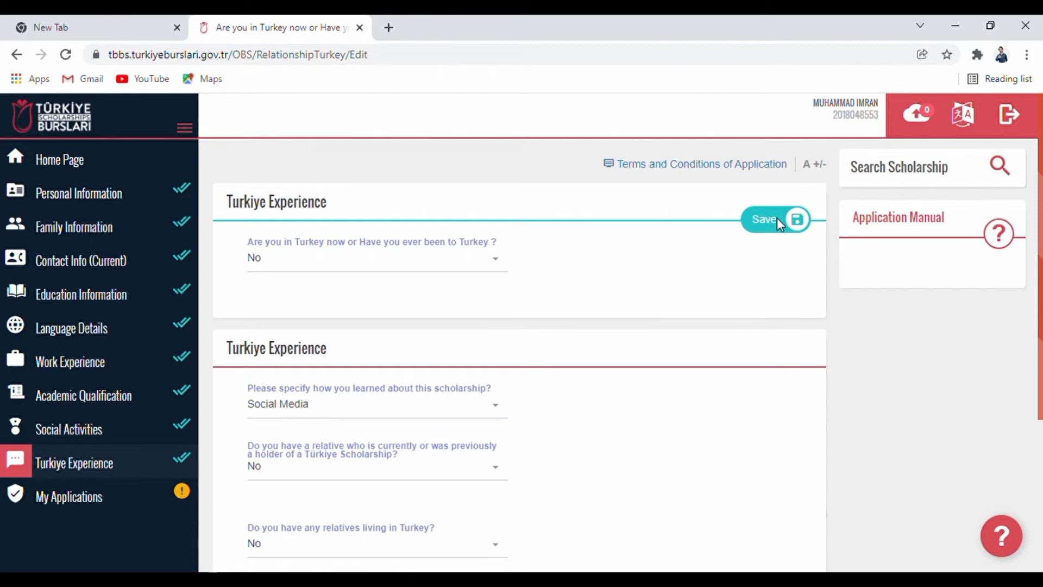
left_click(488, 262)
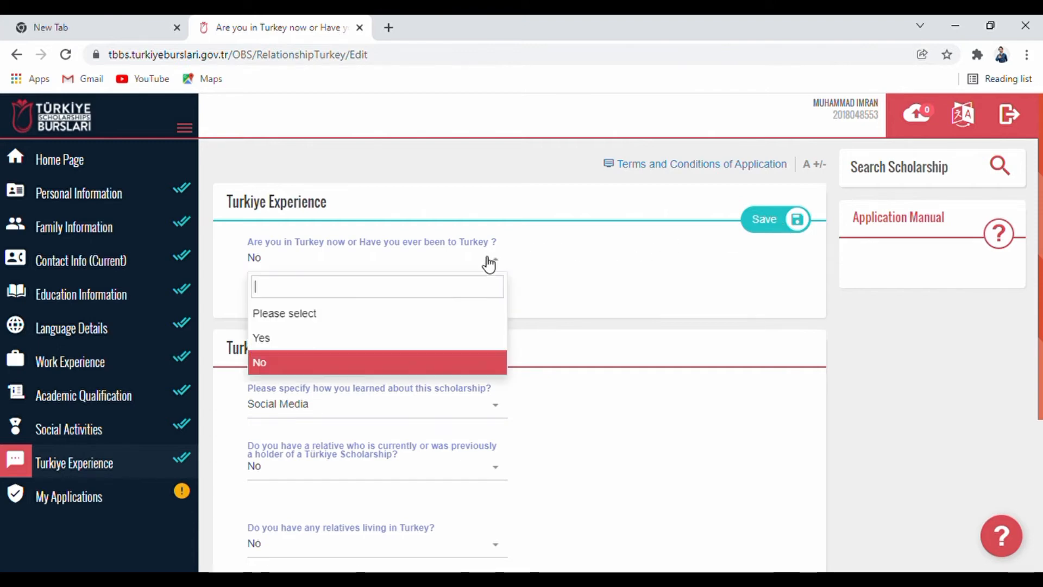
left_click(489, 264)
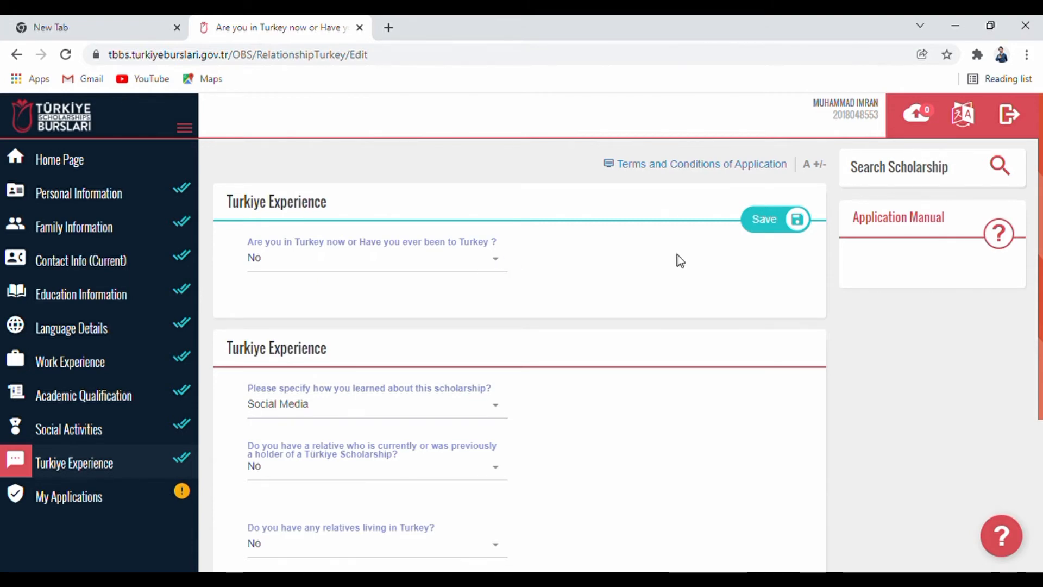
scroll(755, 398, "down", 2)
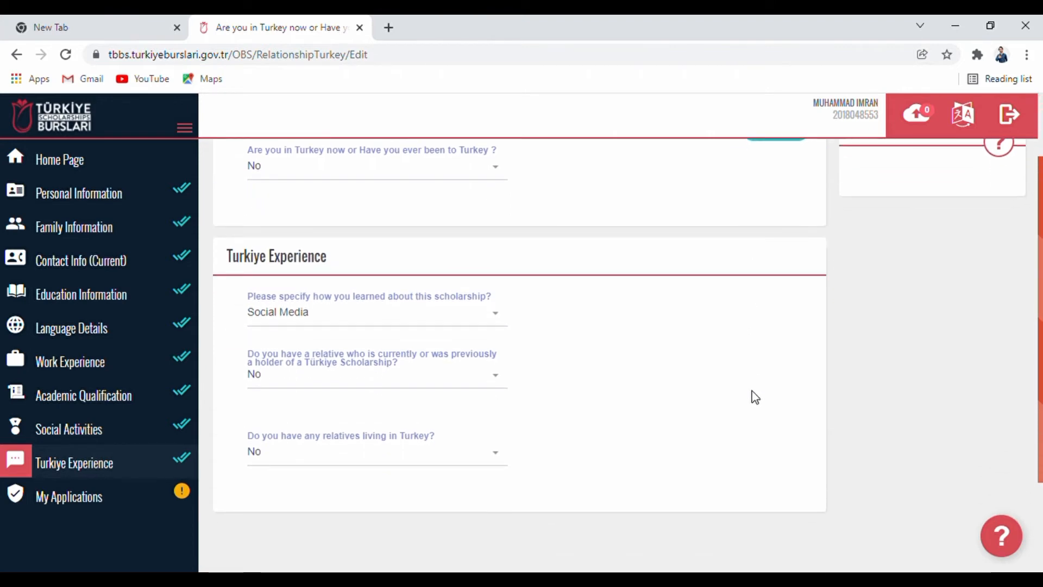
left_click(491, 316)
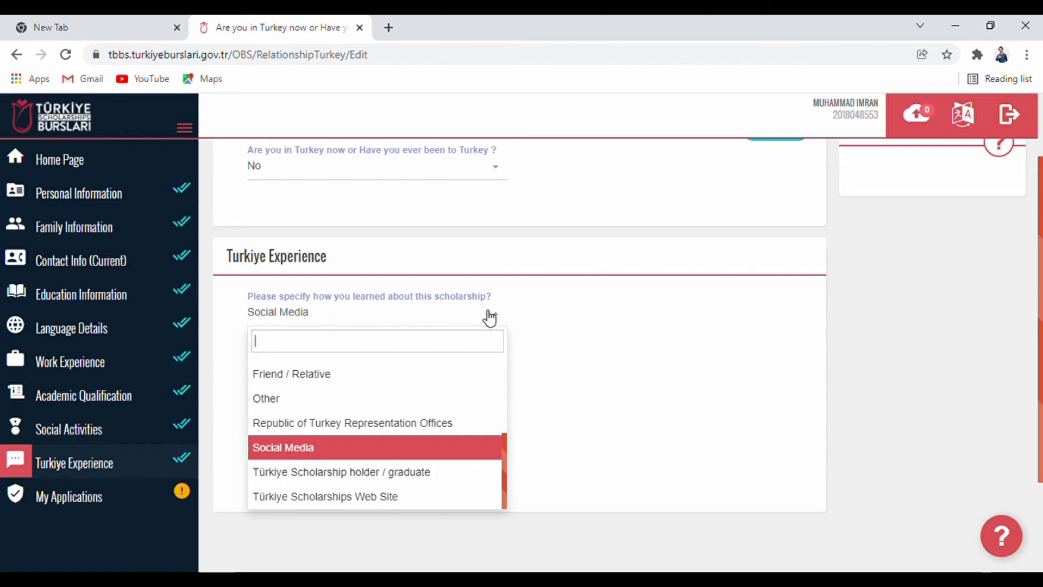
left_click(708, 405)
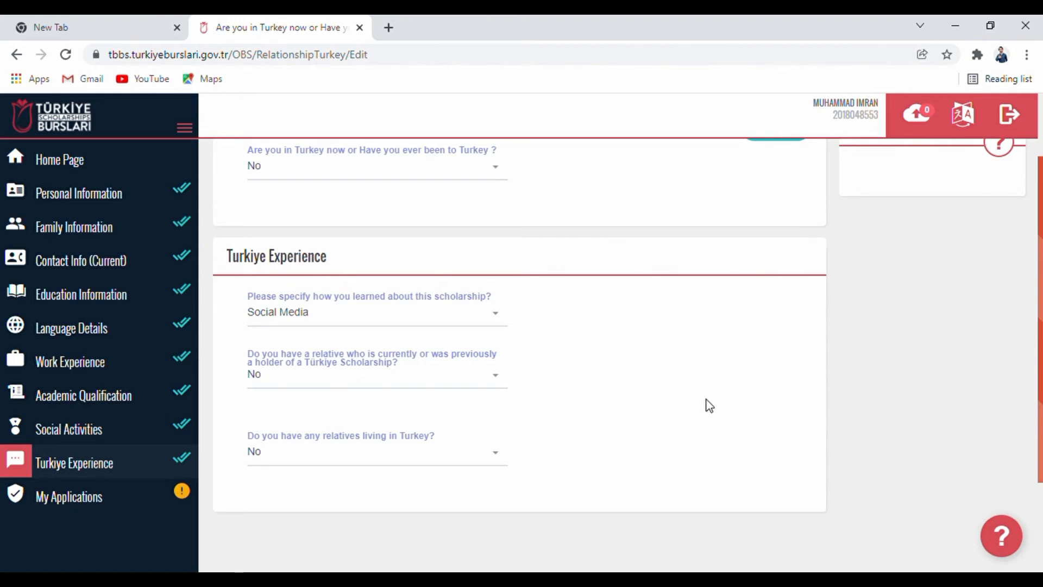
scroll(706, 399, "up", 2)
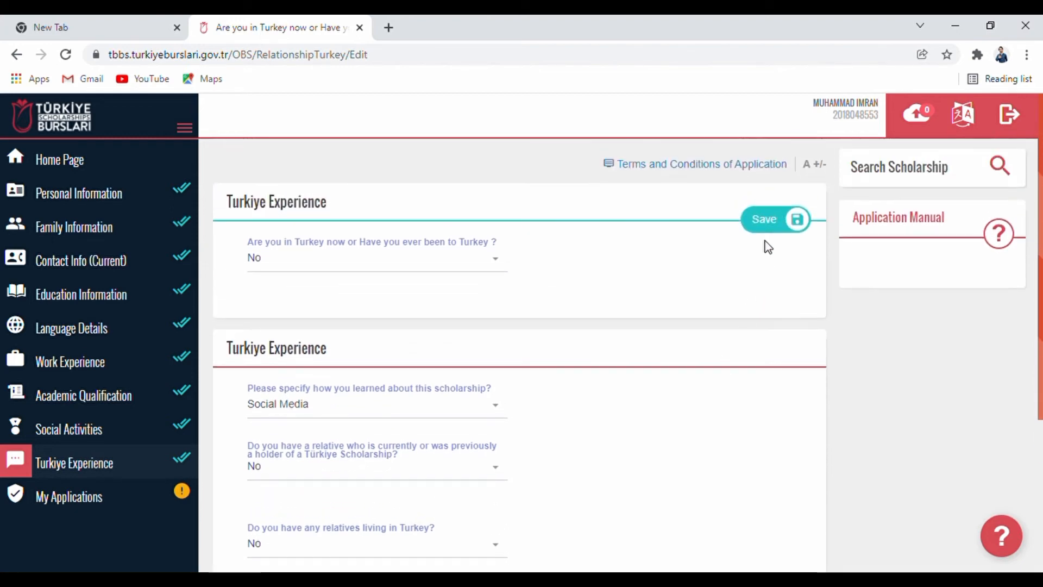
left_click(768, 227)
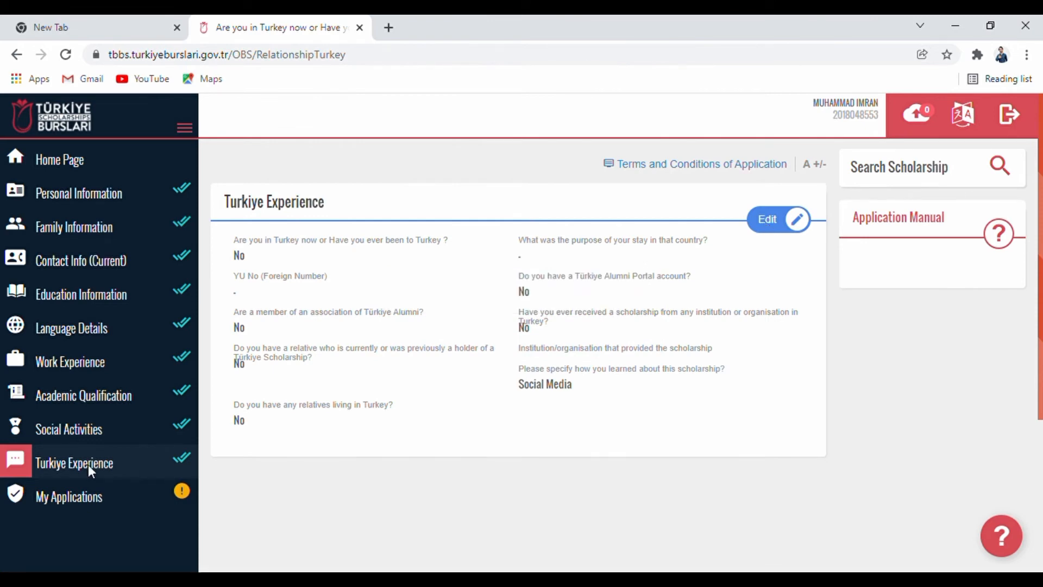
Start an application for the Master's Degree Graduate Scholarship Programme from the home page and accept the attention notice.
left_click(73, 166)
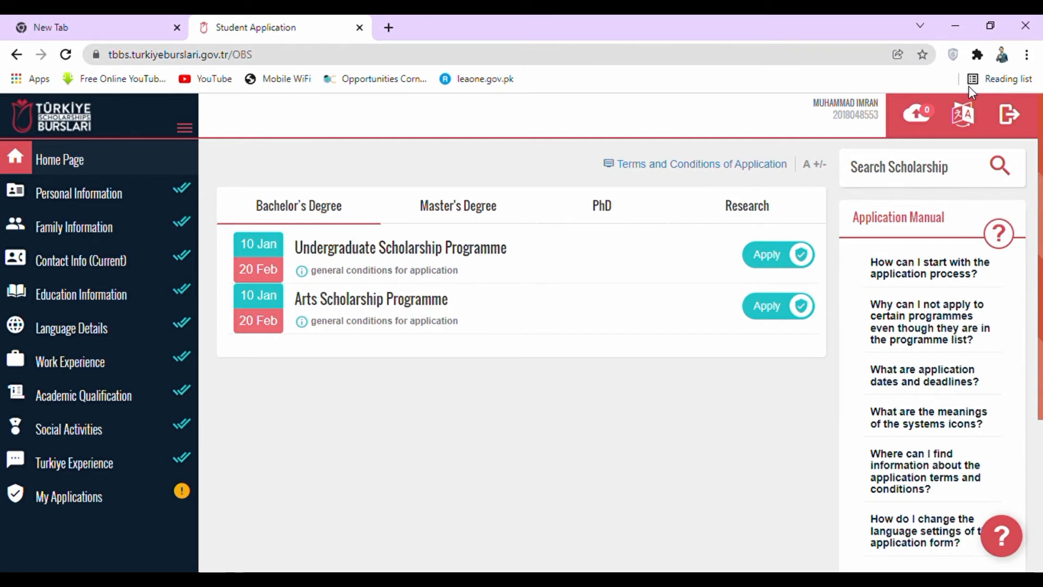
left_click(480, 203)
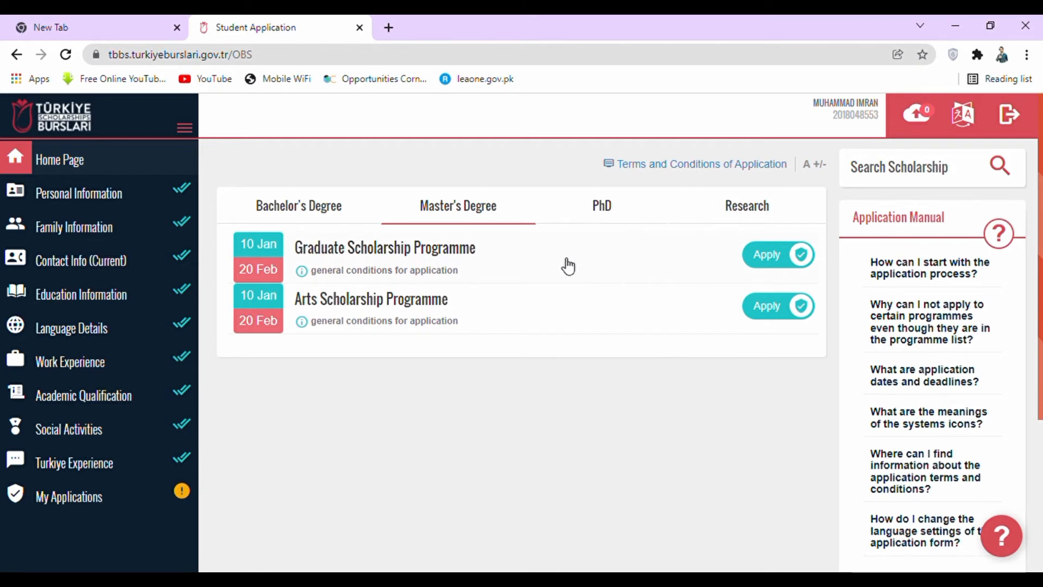
left_click(768, 253)
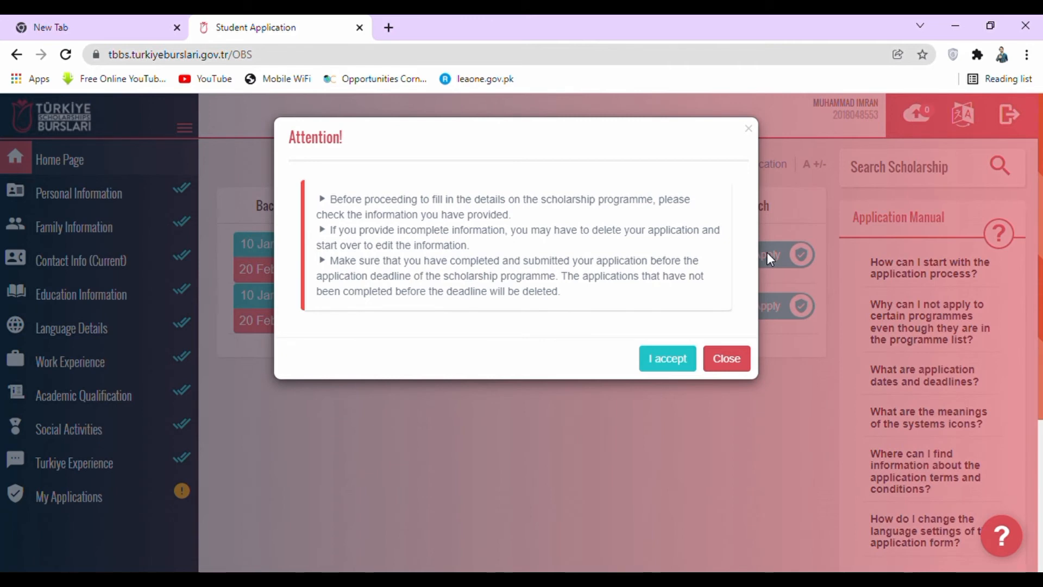
left_click(667, 355)
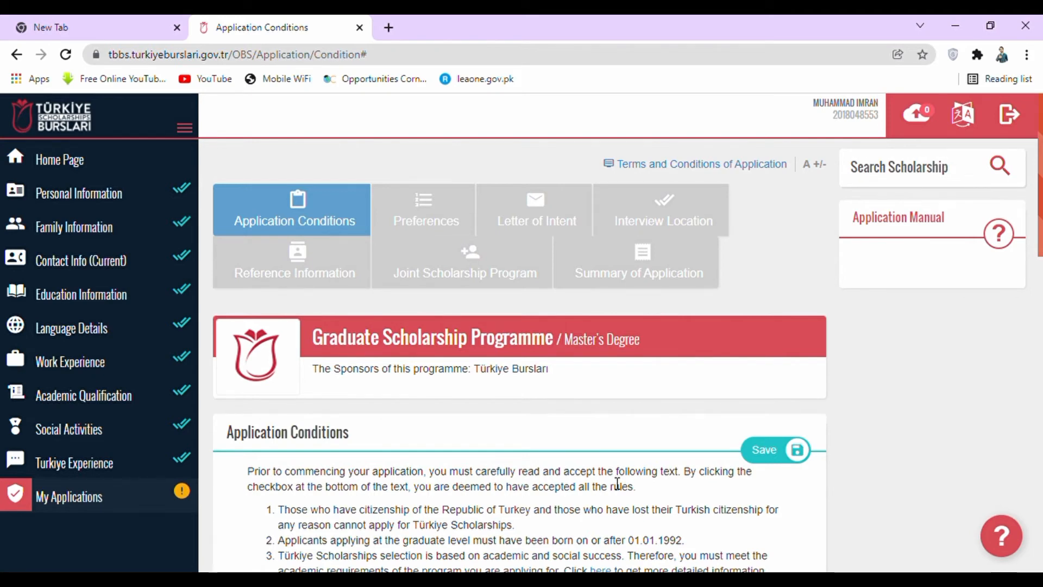
Read through the application conditions, declare all of them read and accepted, and save to proceed to the preferences.
scroll(618, 483, "down", 4)
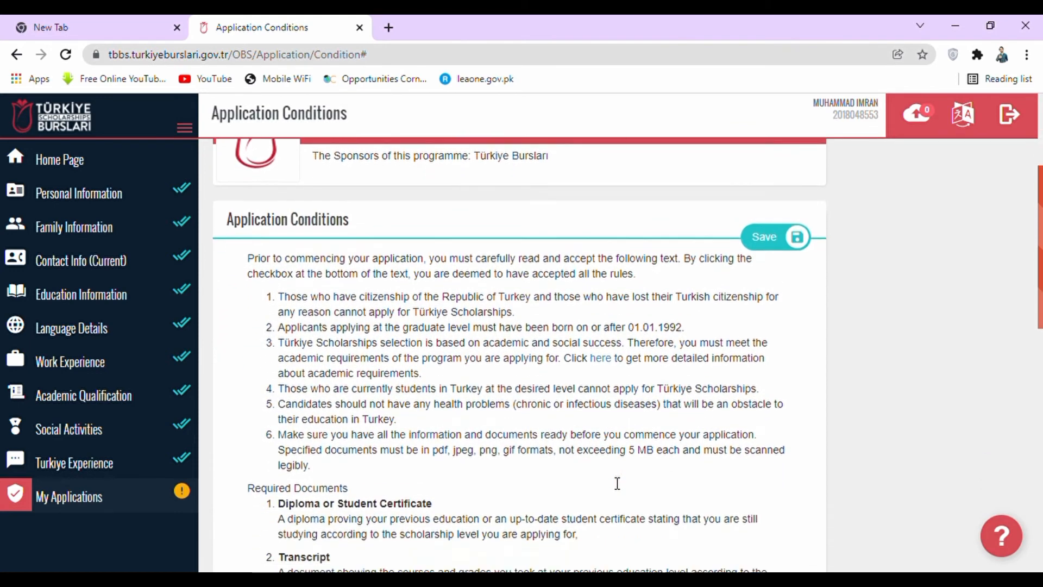
scroll(617, 483, "down", 3)
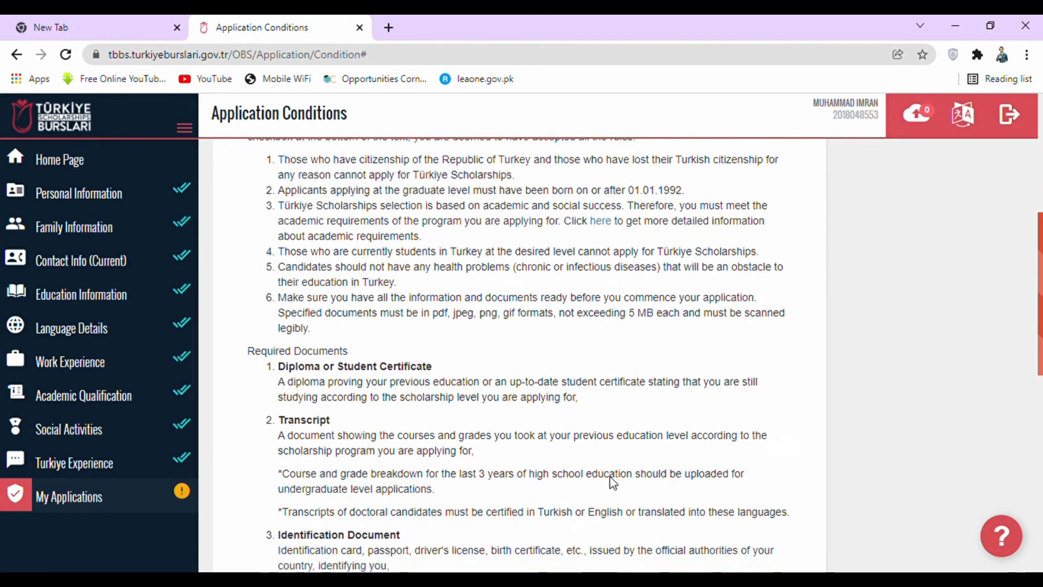
scroll(613, 481, "down", 4)
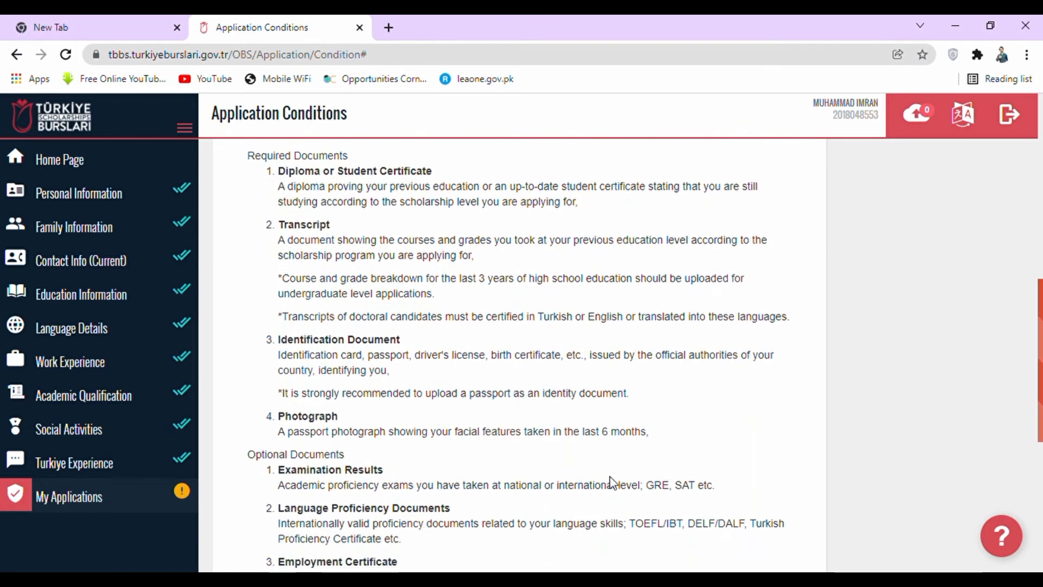
scroll(613, 481, "down", 3)
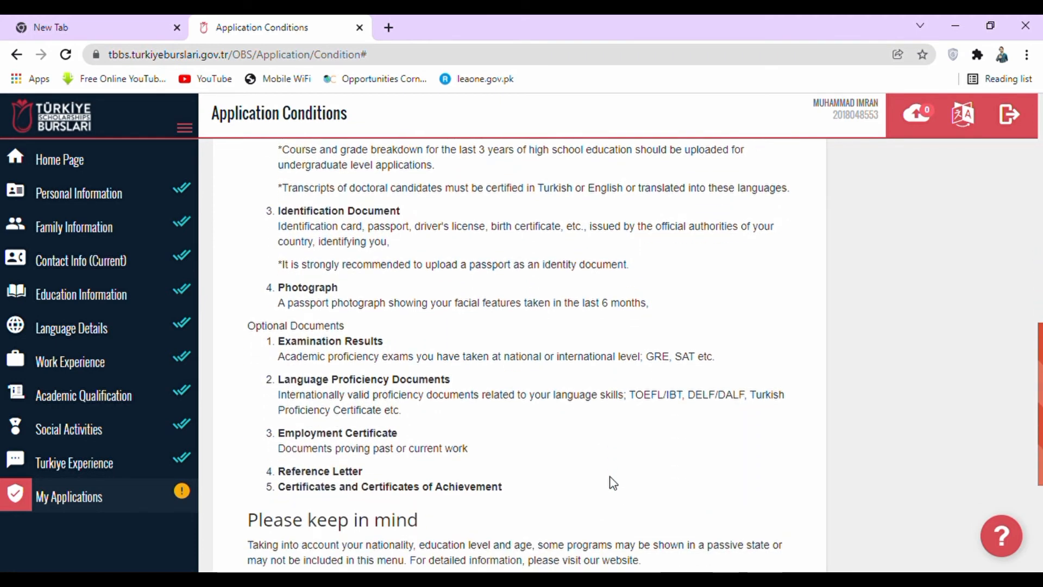
scroll(613, 483, "down", 4)
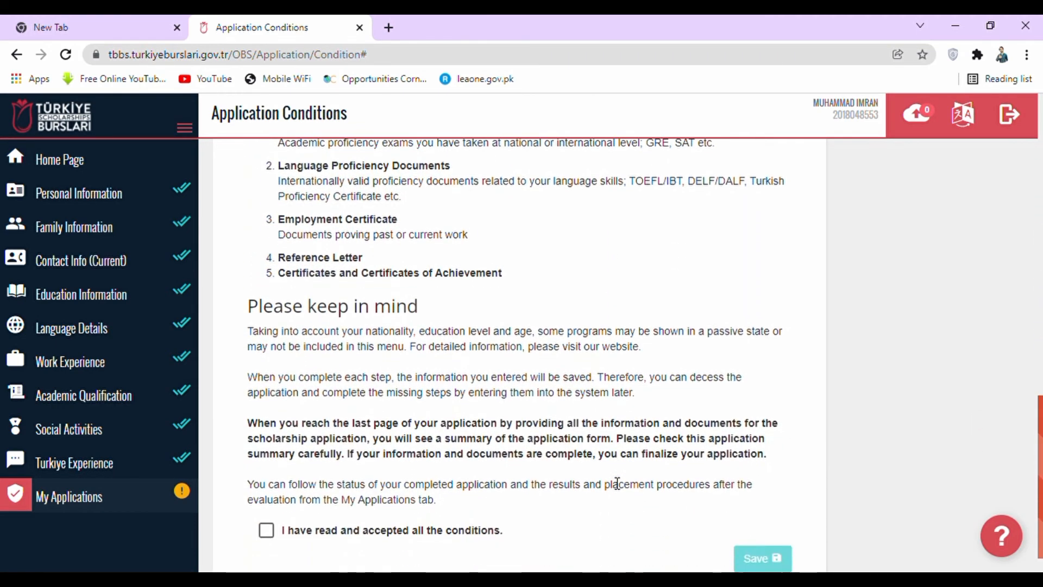
scroll(610, 482, "down", 1)
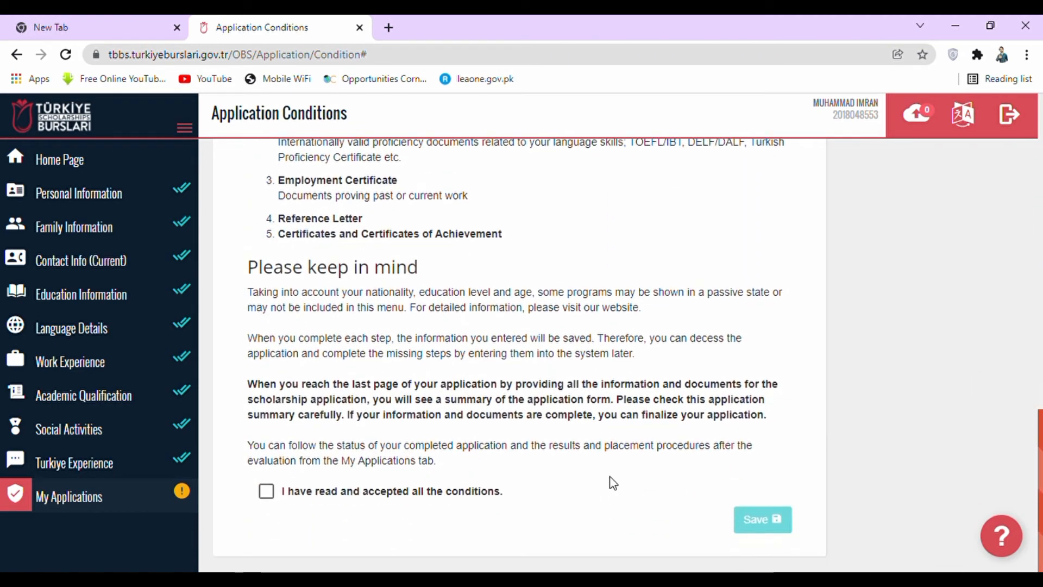
left_click(275, 496)
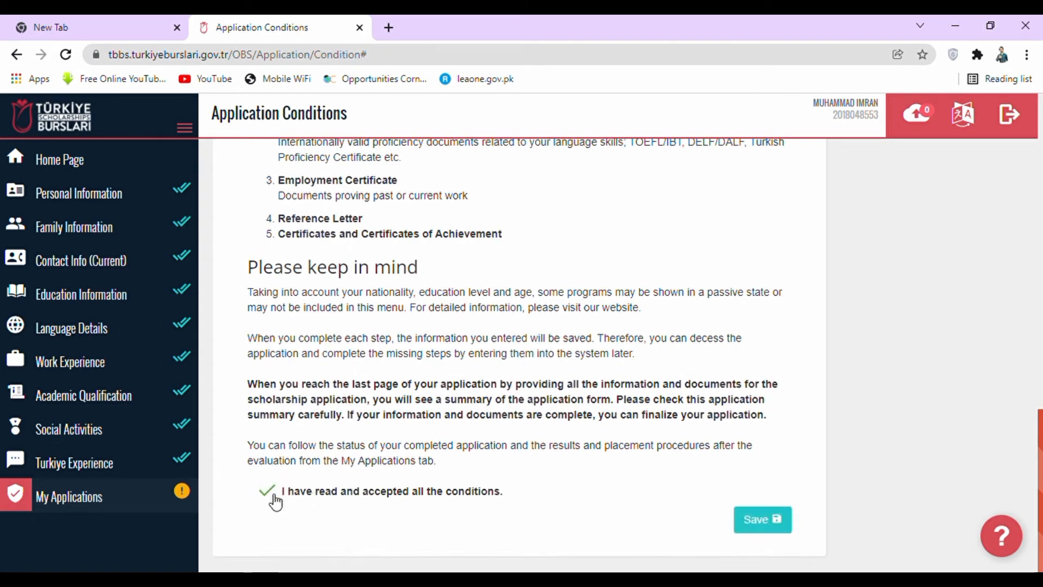
left_click(766, 521)
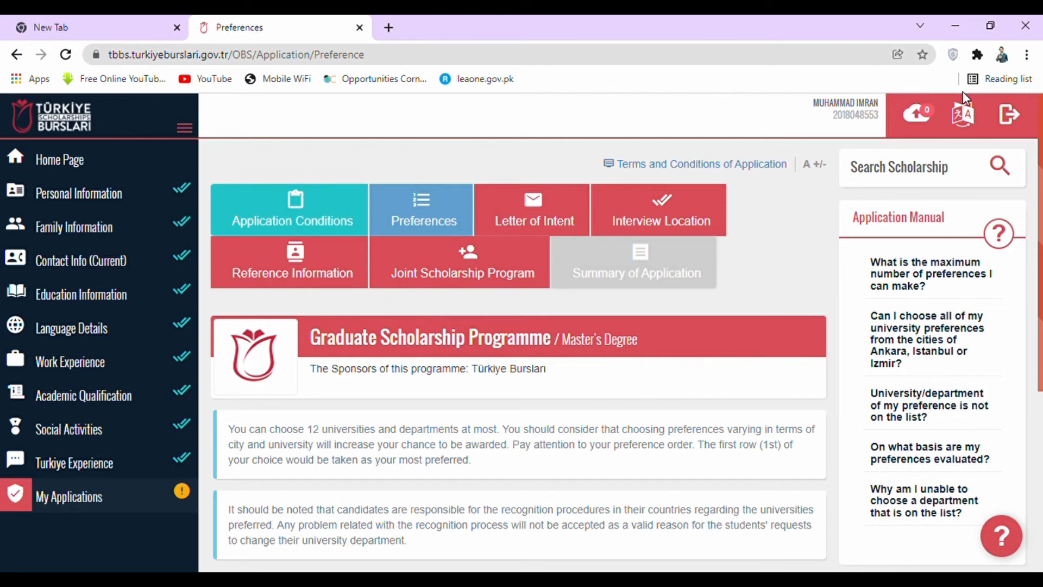
Add the Food Engineering programme at Pamukkale University in Denizli as a new preference and save it.
scroll(963, 91, "down", 3)
scroll(963, 91, "down", 2)
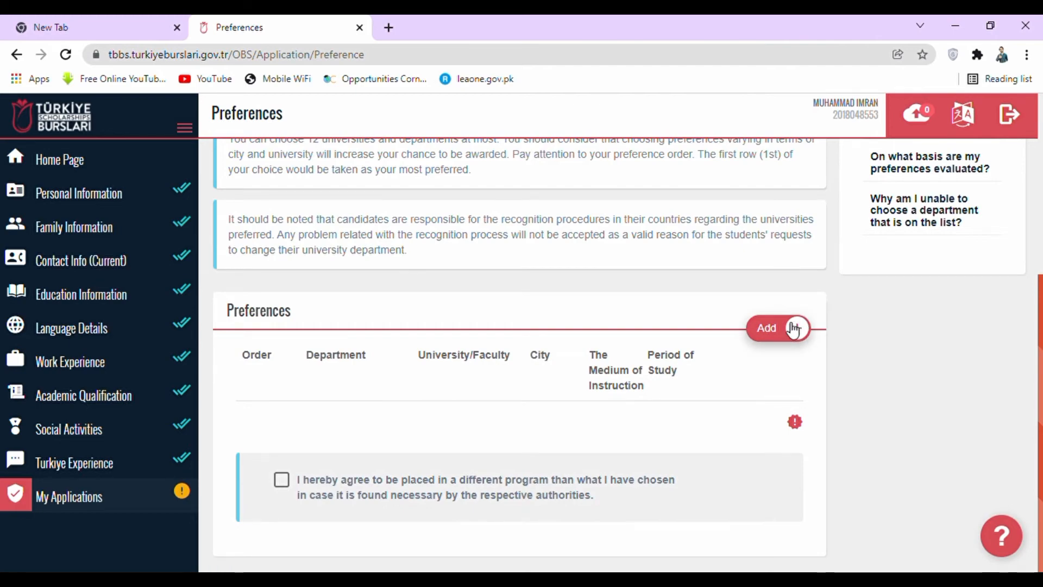
left_click(794, 328)
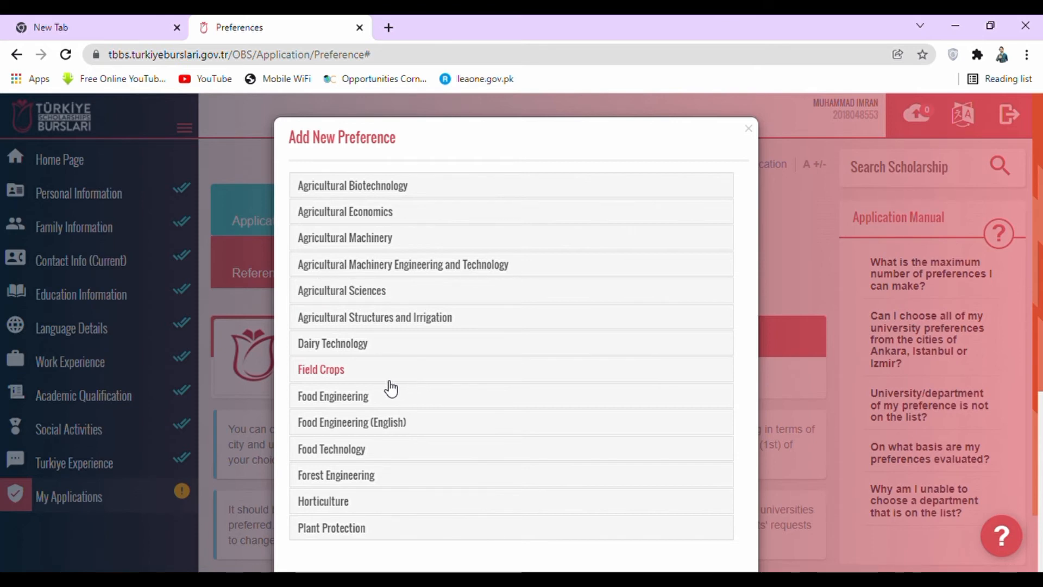
left_click(359, 400)
scroll(360, 402, "down", 3)
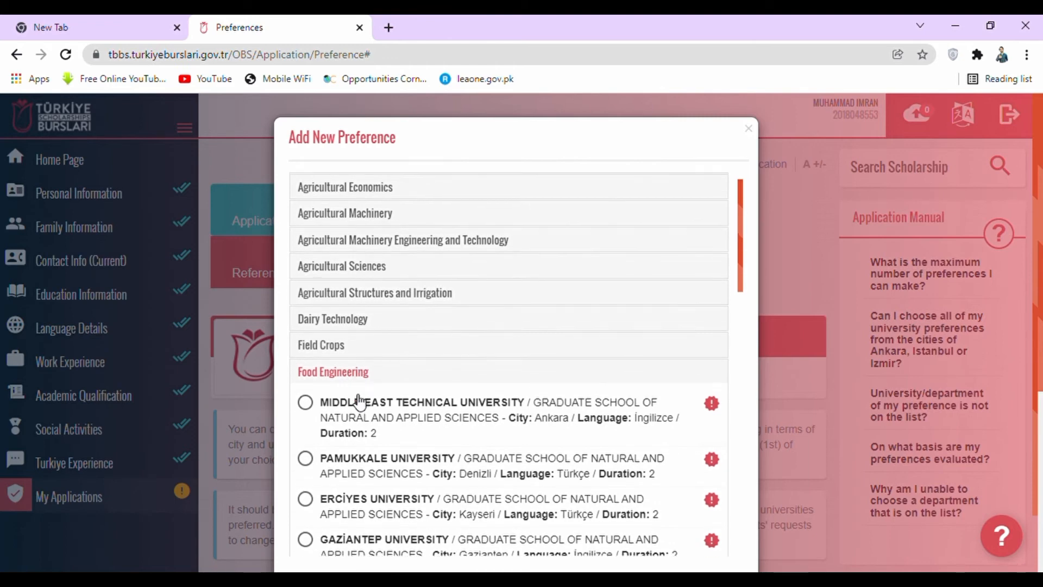
scroll(358, 402, "down", 1)
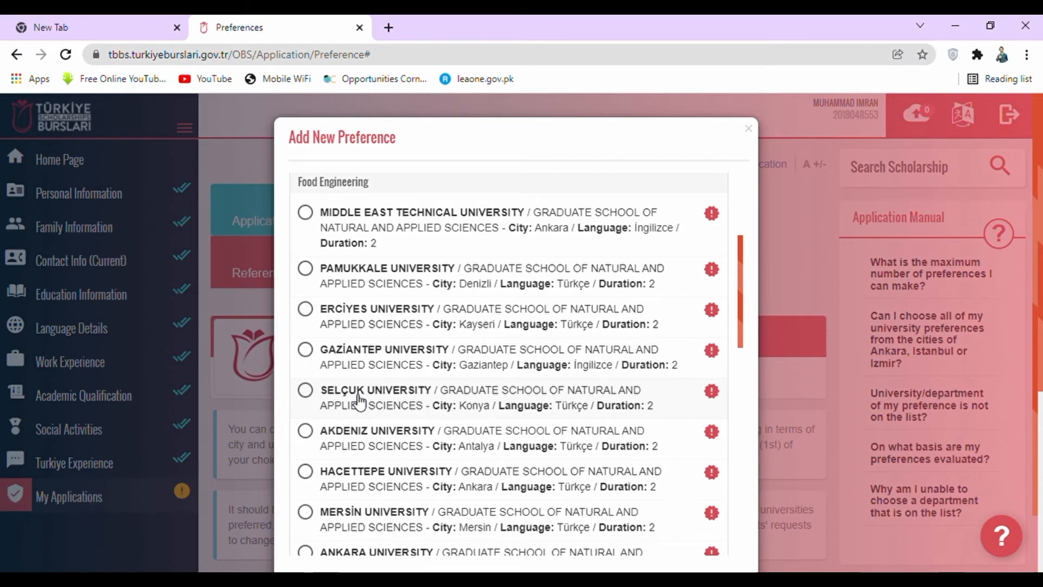
left_click(305, 269)
scroll(667, 146, "down", 1)
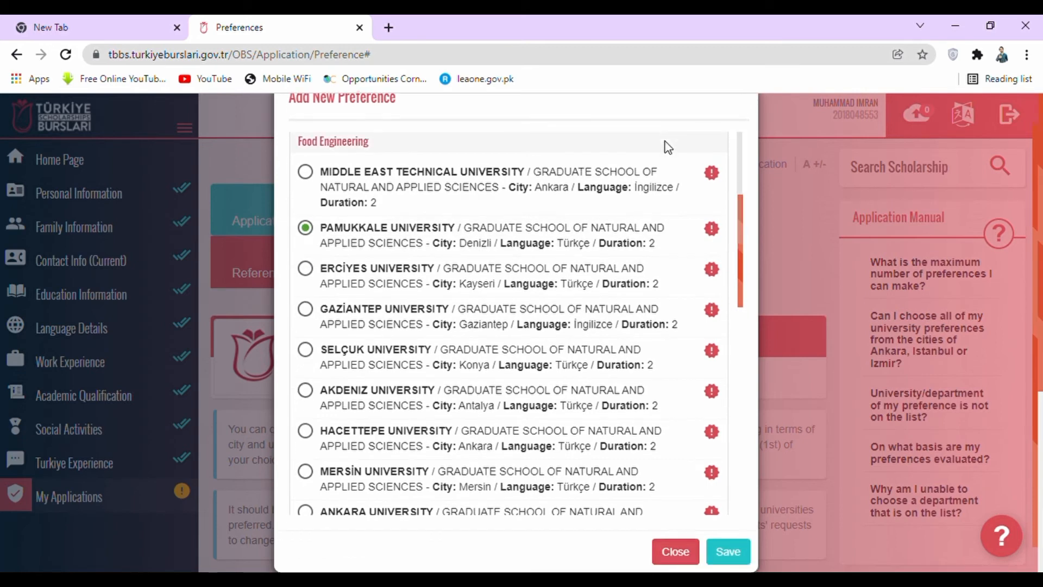
scroll(667, 147, "down", 1)
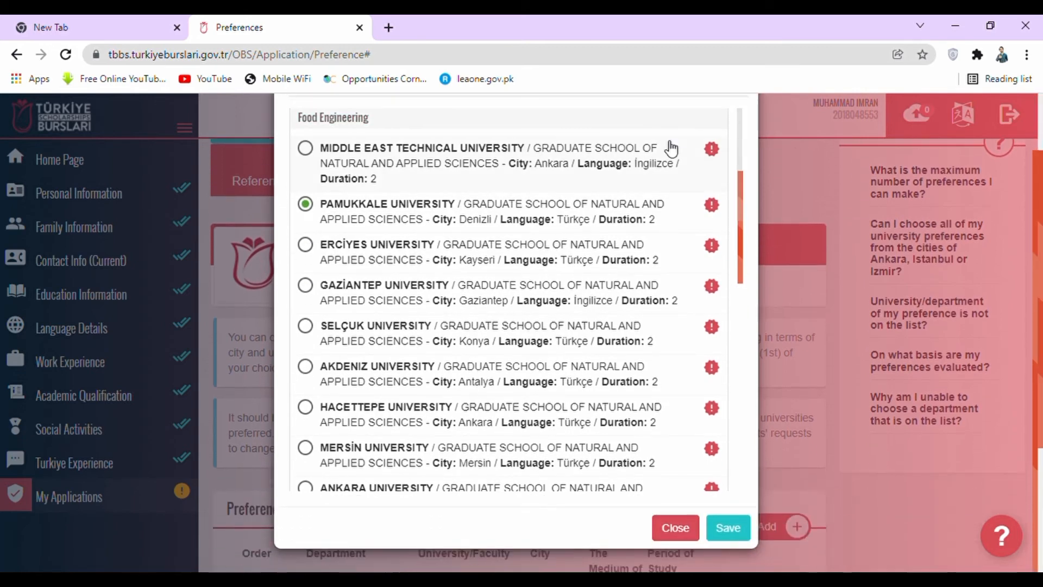
left_click(729, 530)
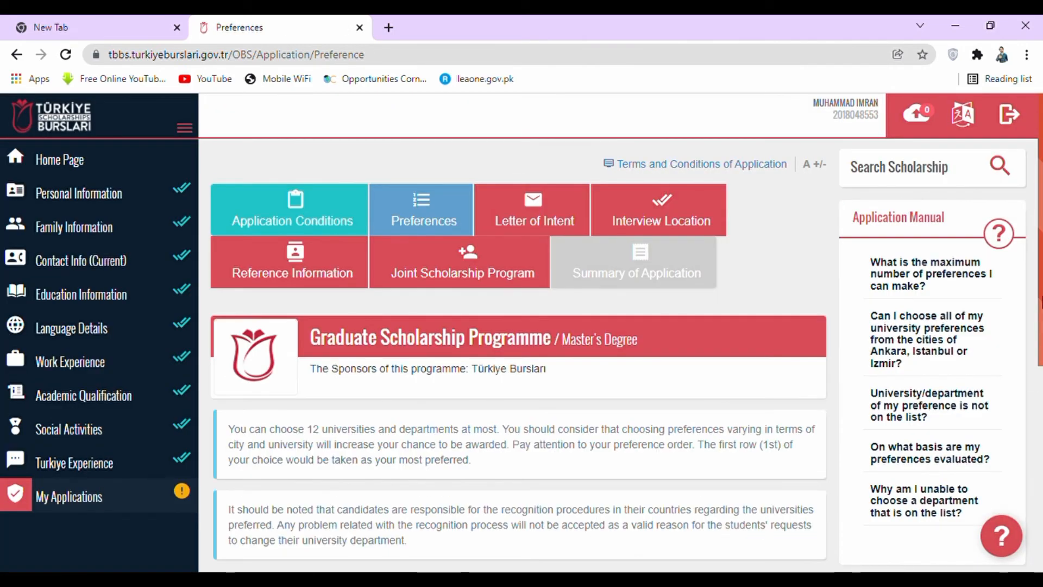
Review the list of university preferences, agree to being placed in a different program if necessary, and save the preferences.
scroll(1035, 443, "down", 5)
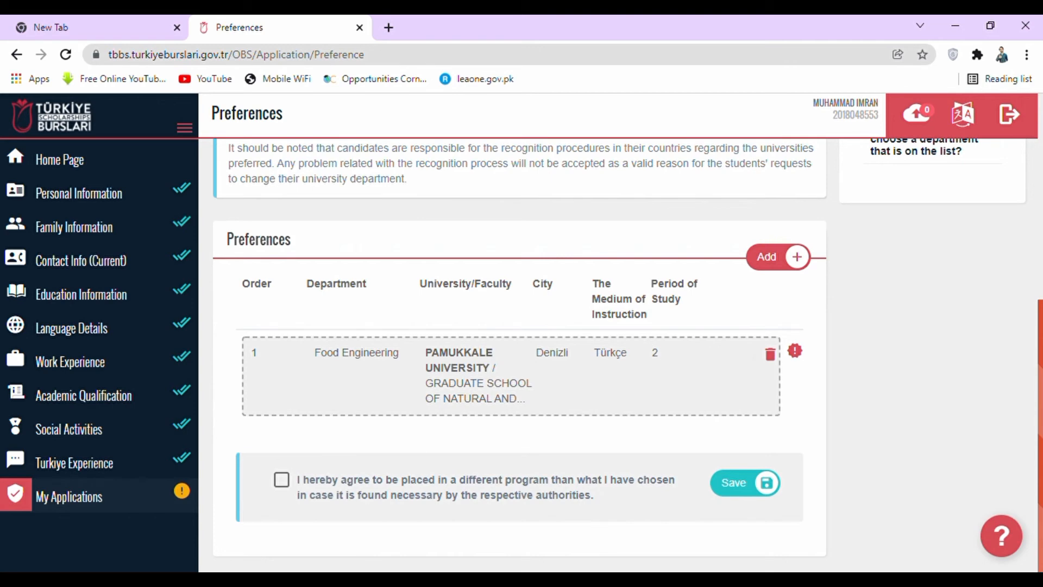
scroll(867, 379, "down", 5)
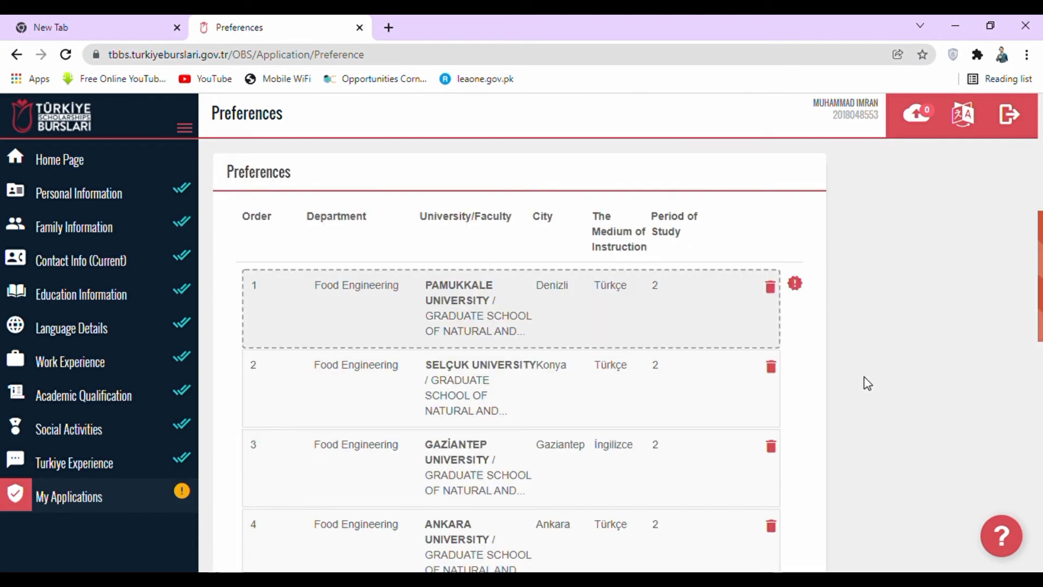
scroll(866, 383, "down", 6)
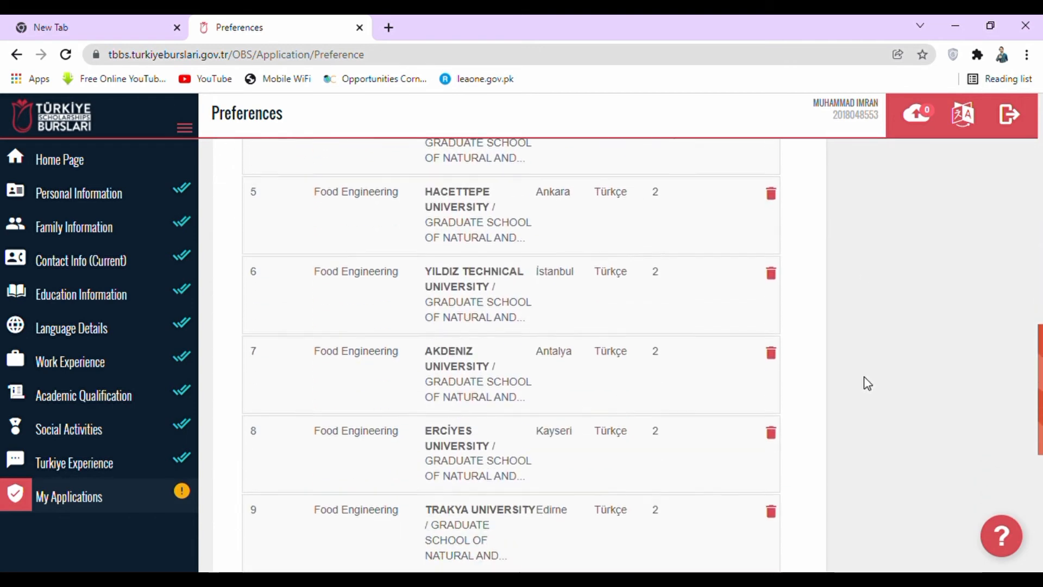
scroll(866, 383, "down", 3)
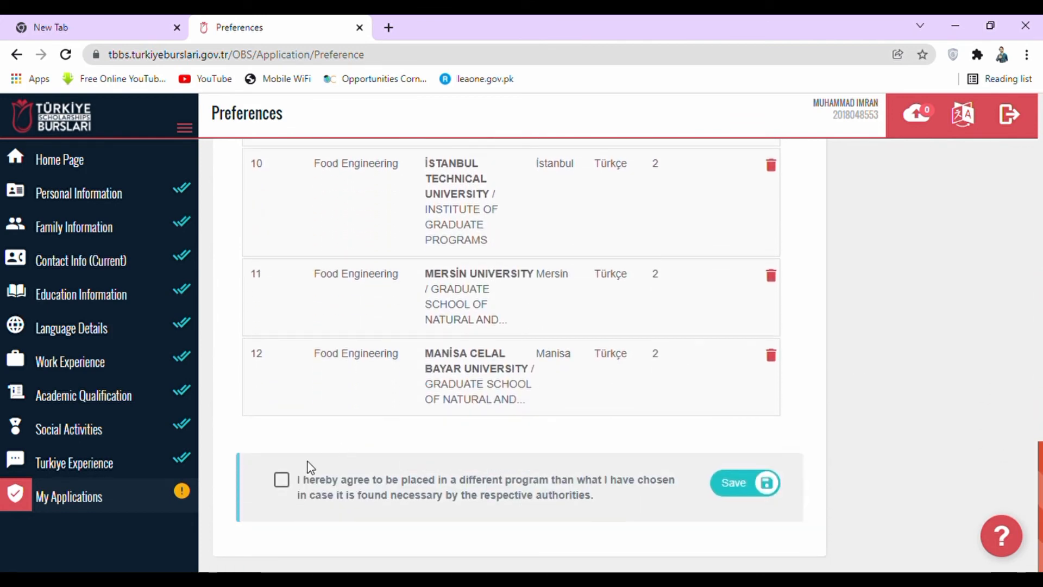
left_click(289, 492)
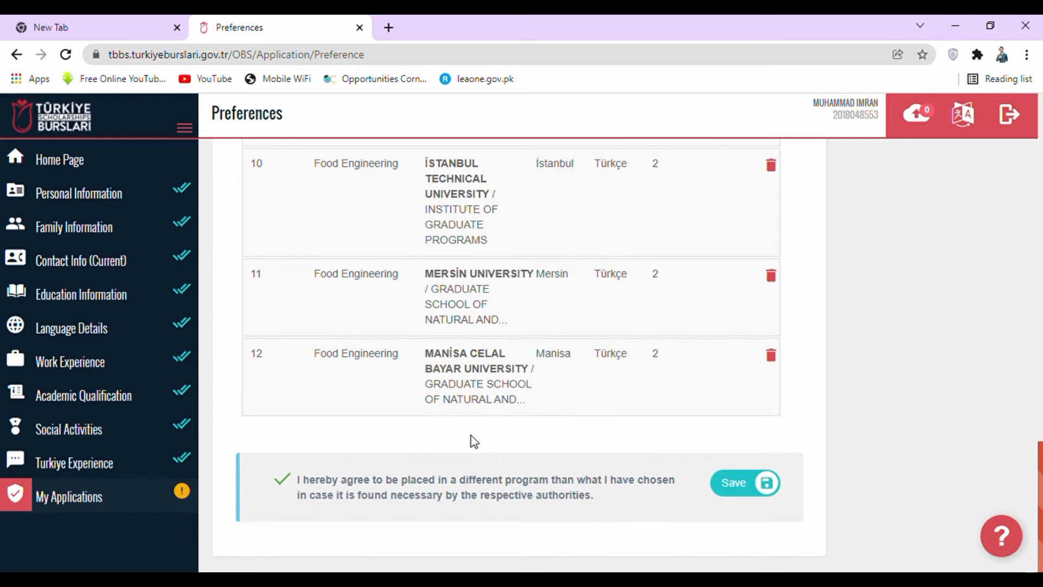
left_click(748, 492)
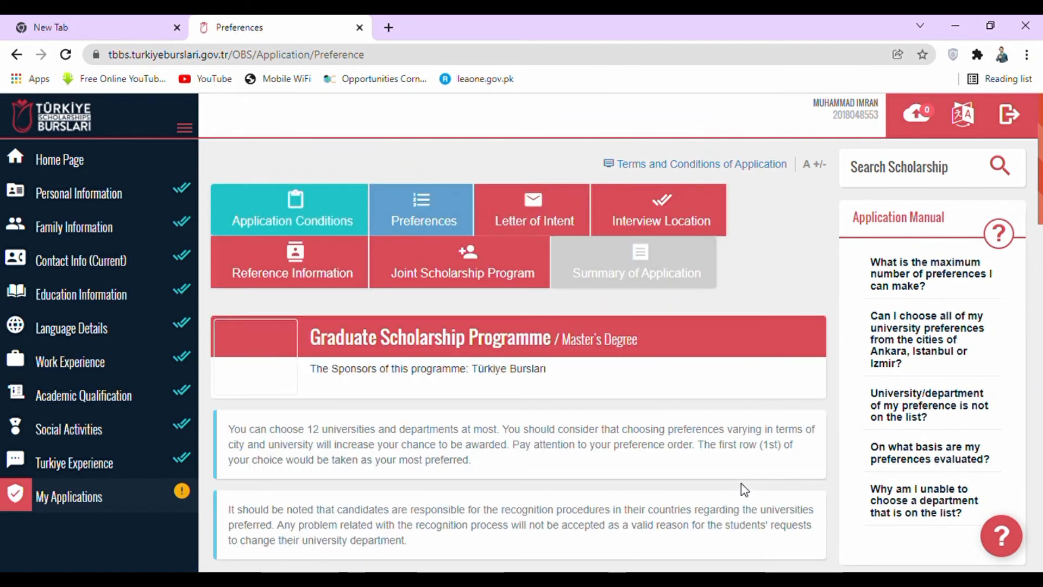
Open the Letter of Intent section and read its instructions and what the main letter field must explain.
left_click(546, 217)
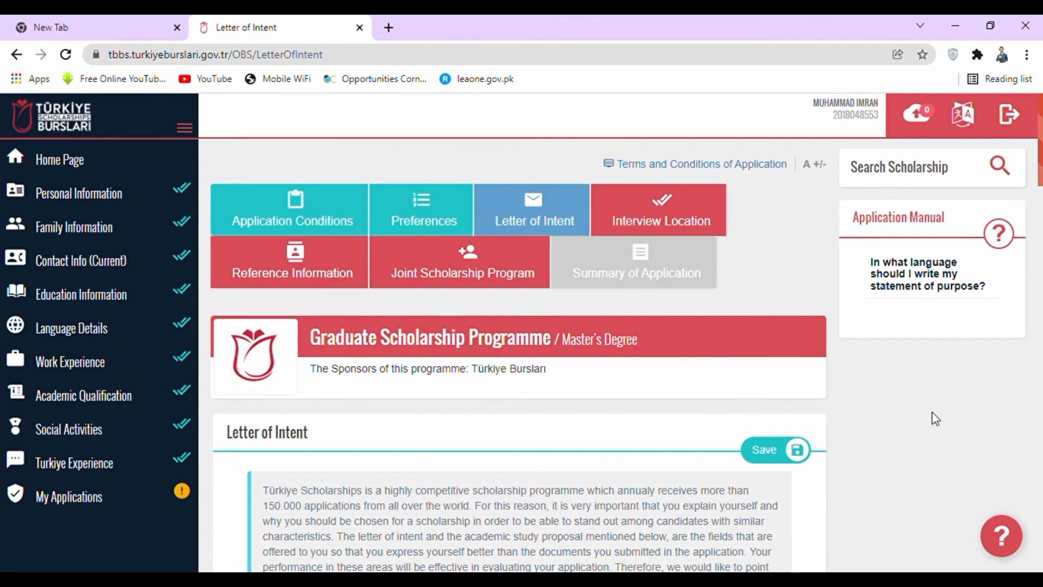
scroll(936, 418, "down", 1)
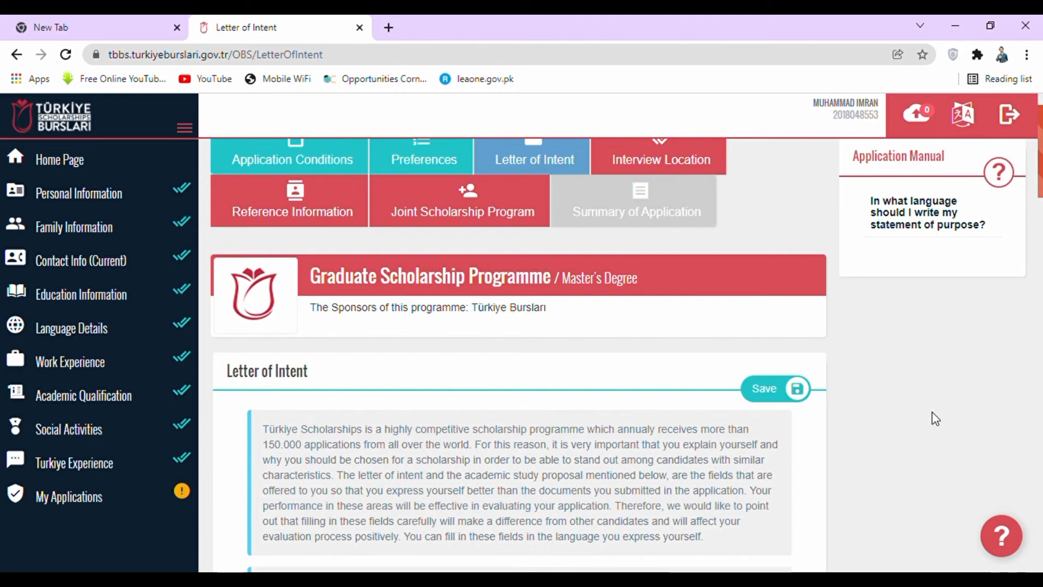
scroll(935, 418, "down", 1)
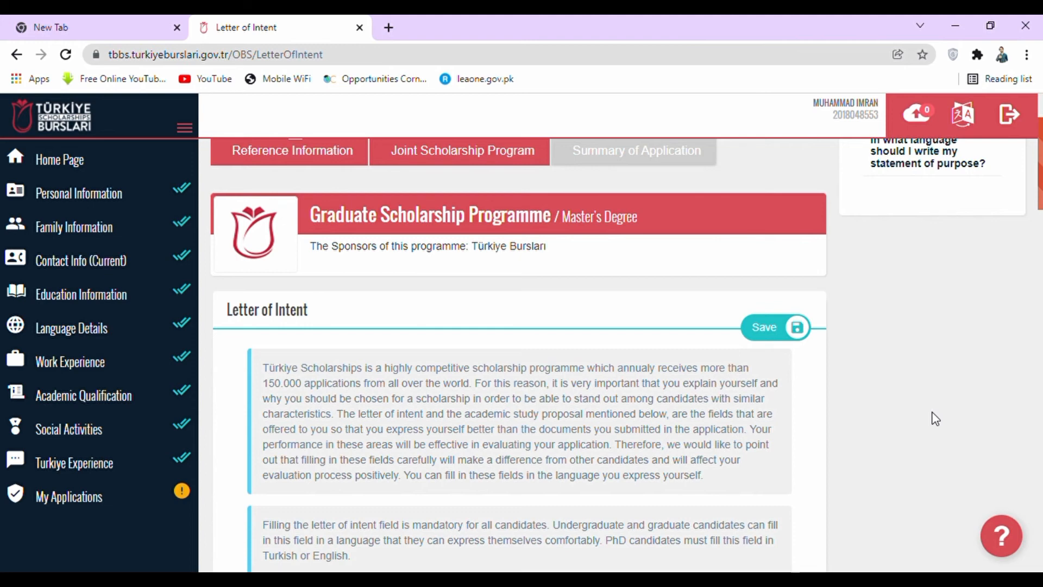
scroll(934, 419, "down", 3)
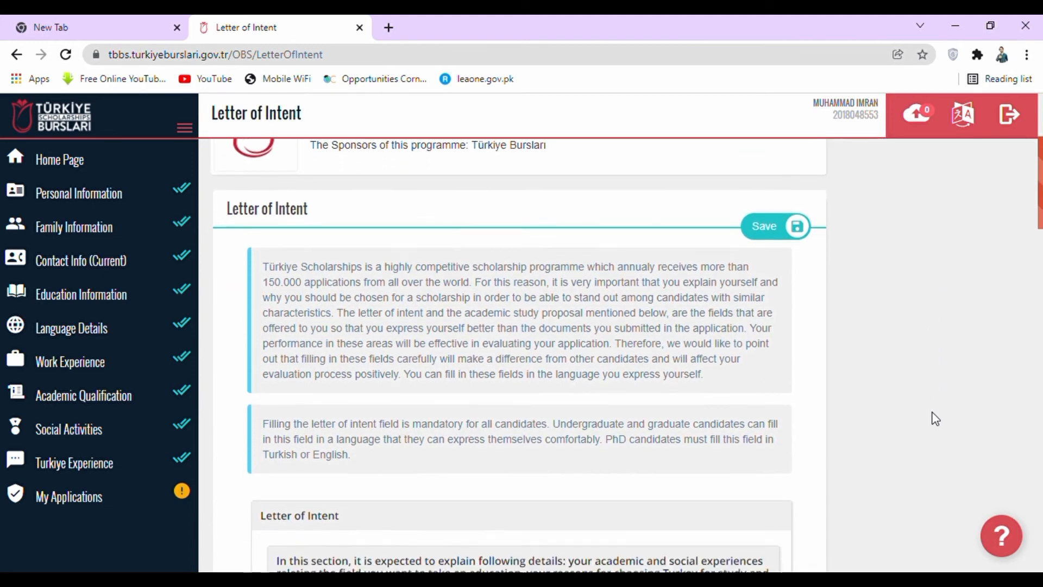
scroll(935, 418, "down", 1)
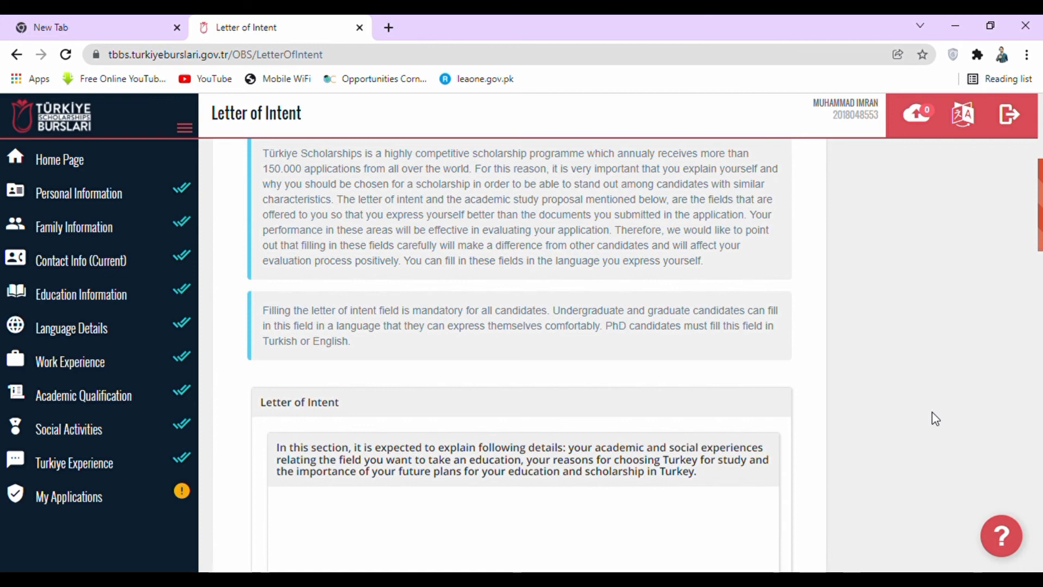
scroll(934, 418, "down", 1)
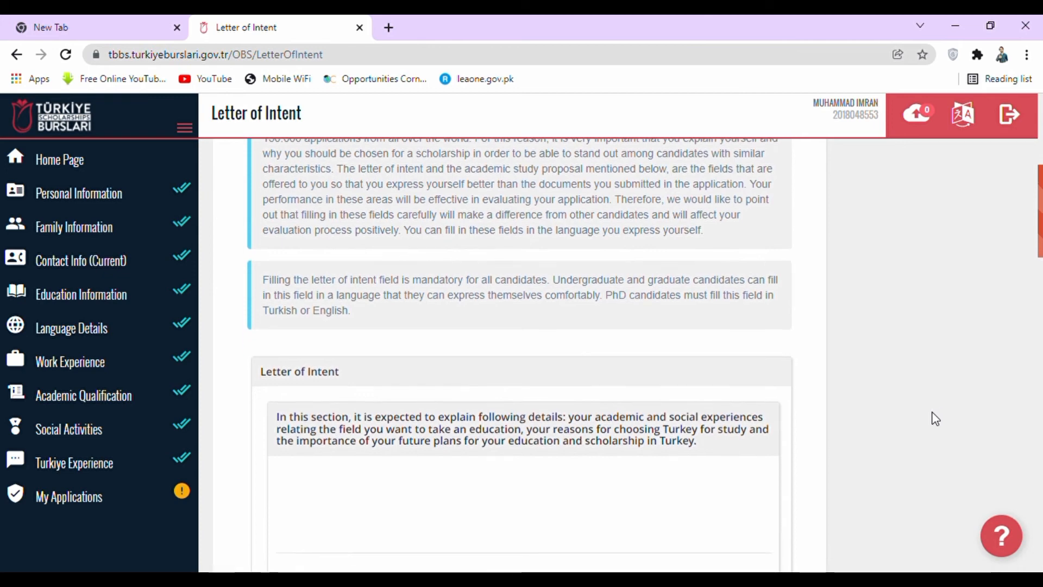
scroll(935, 418, "down", 1)
scroll(934, 418, "down", 1)
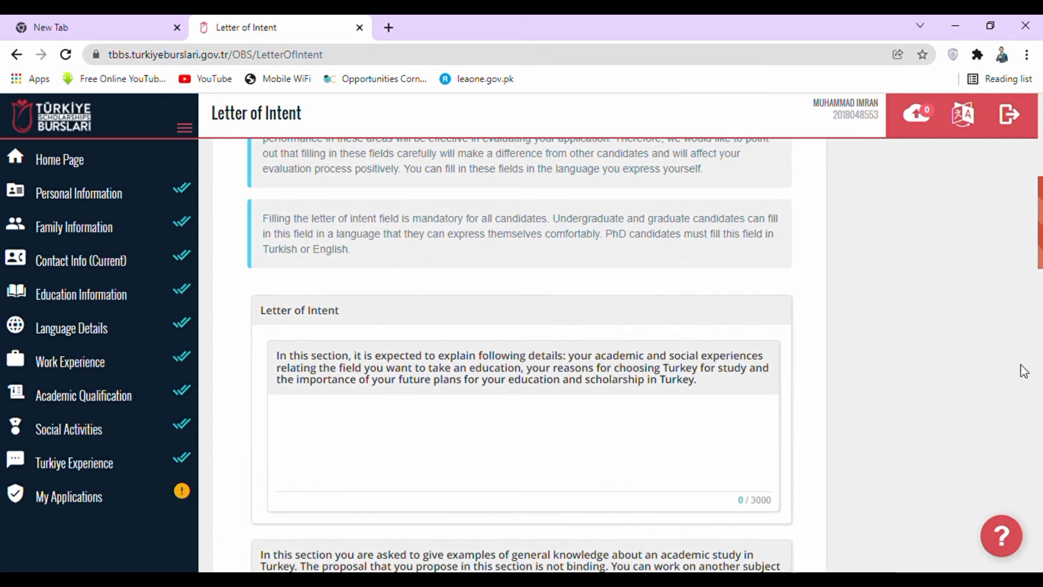
left_click(631, 463)
scroll(878, 418, "down", 2)
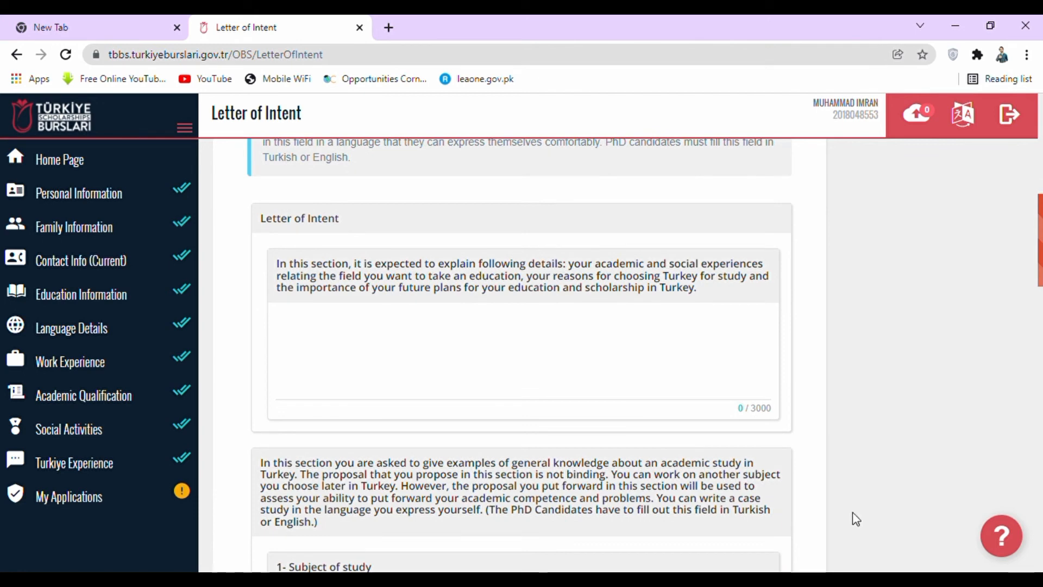
Examine the academic study proposal instructions and its Subject of study, Research Question, Analysis of the Problem and Research Method fields.
scroll(856, 519, "down", 4)
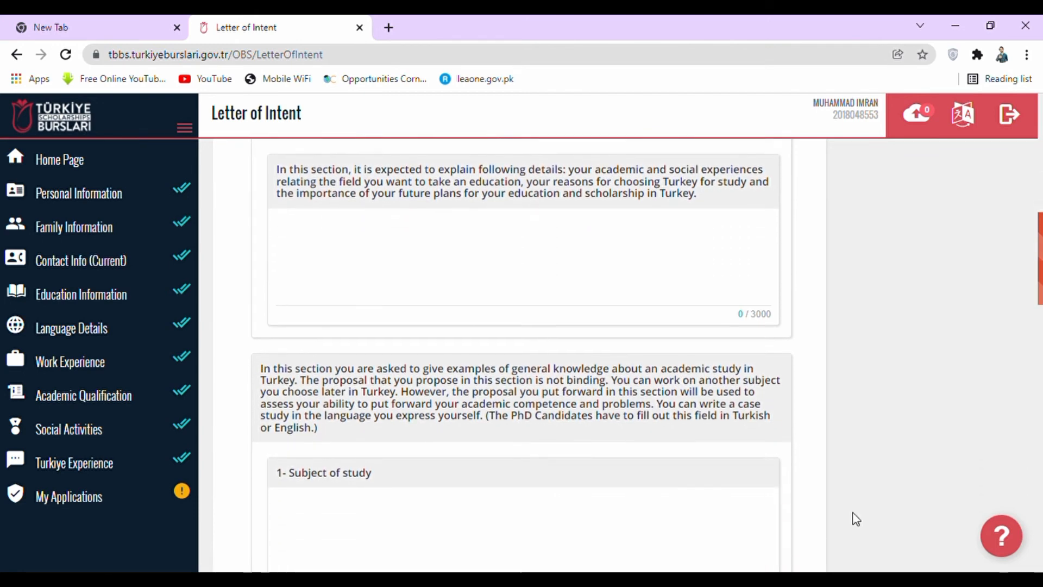
scroll(856, 519, "down", 3)
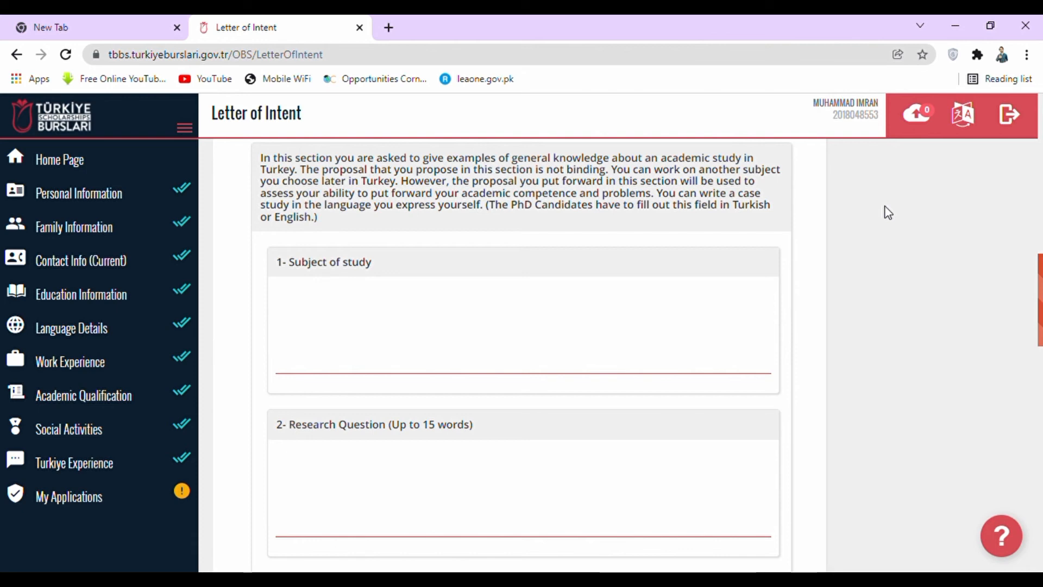
scroll(885, 206, "down", 1)
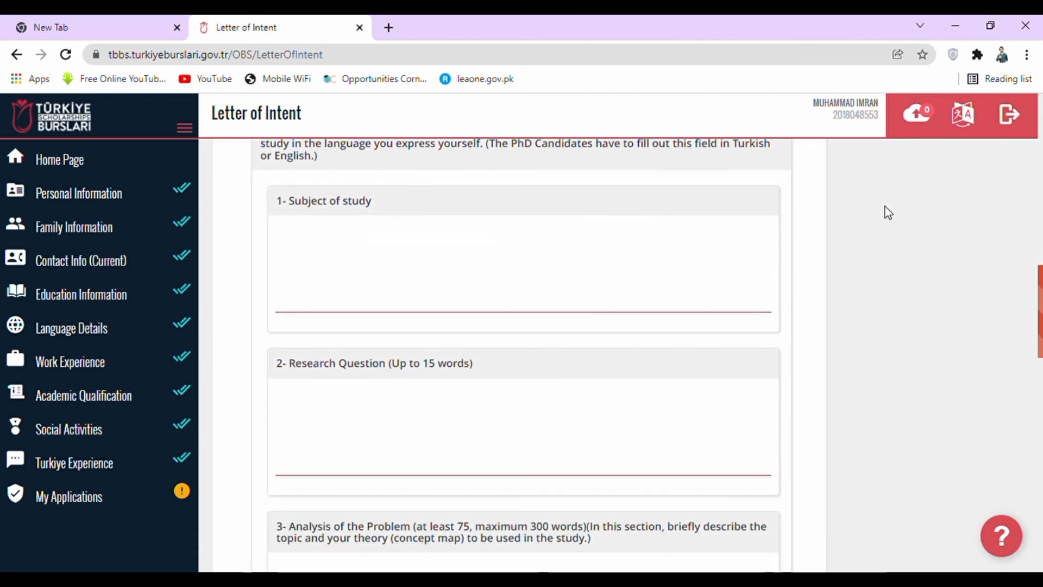
scroll(885, 206, "down", 2)
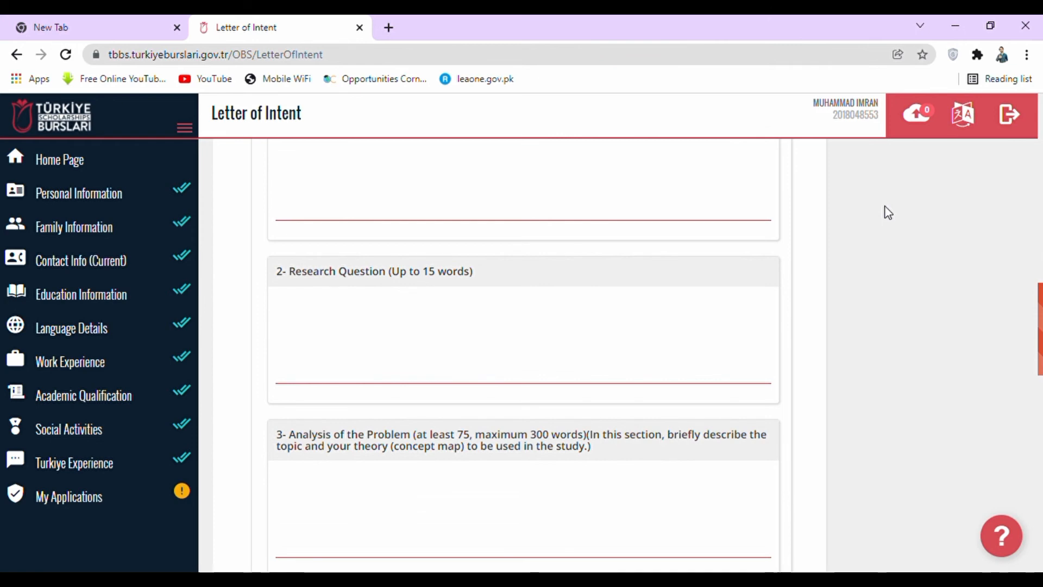
scroll(885, 206, "down", 2)
scroll(885, 206, "down", 1)
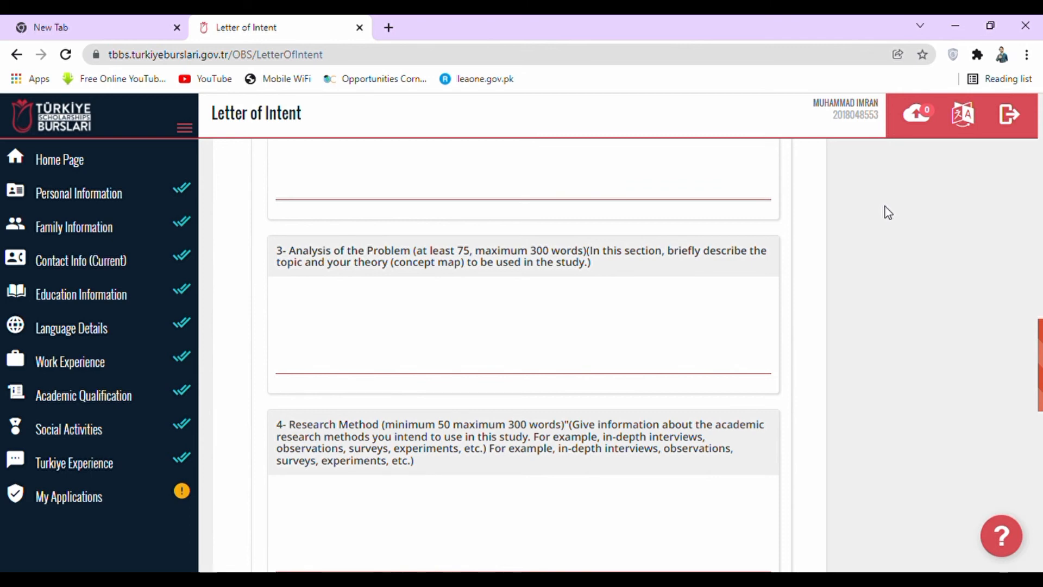
scroll(885, 207, "down", 2)
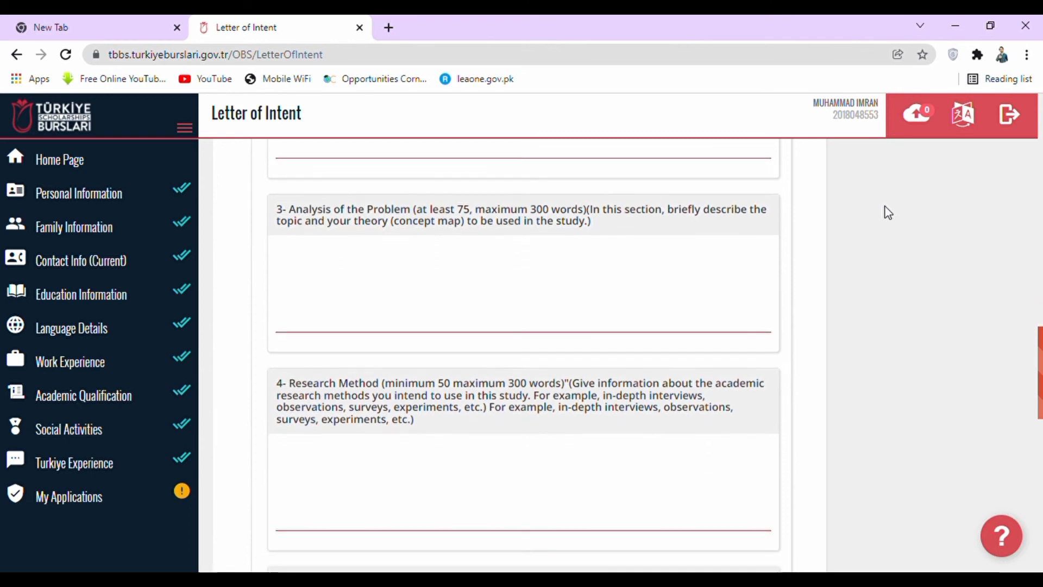
scroll(884, 206, "down", 1)
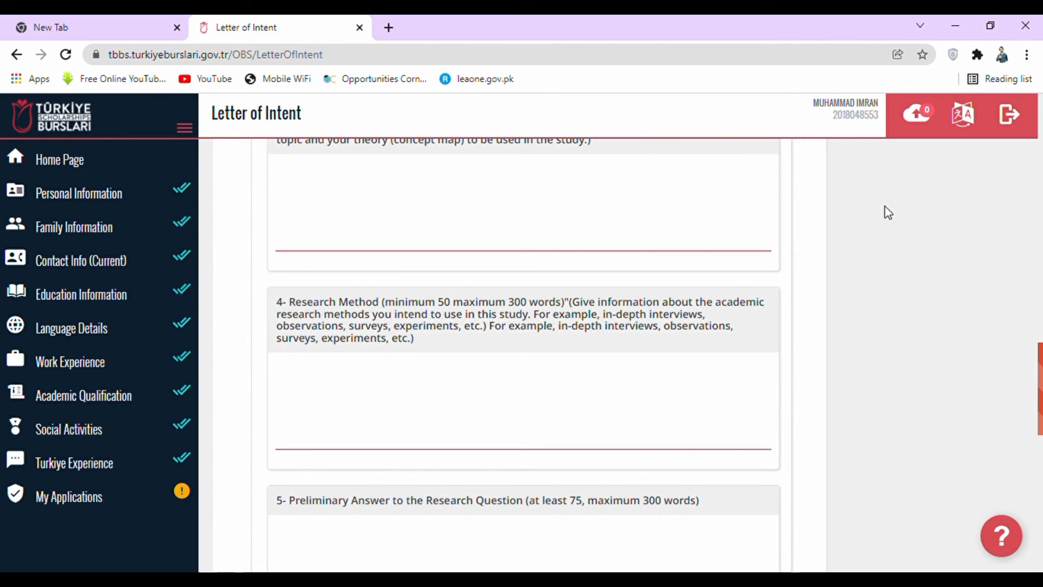
scroll(885, 206, "down", 3)
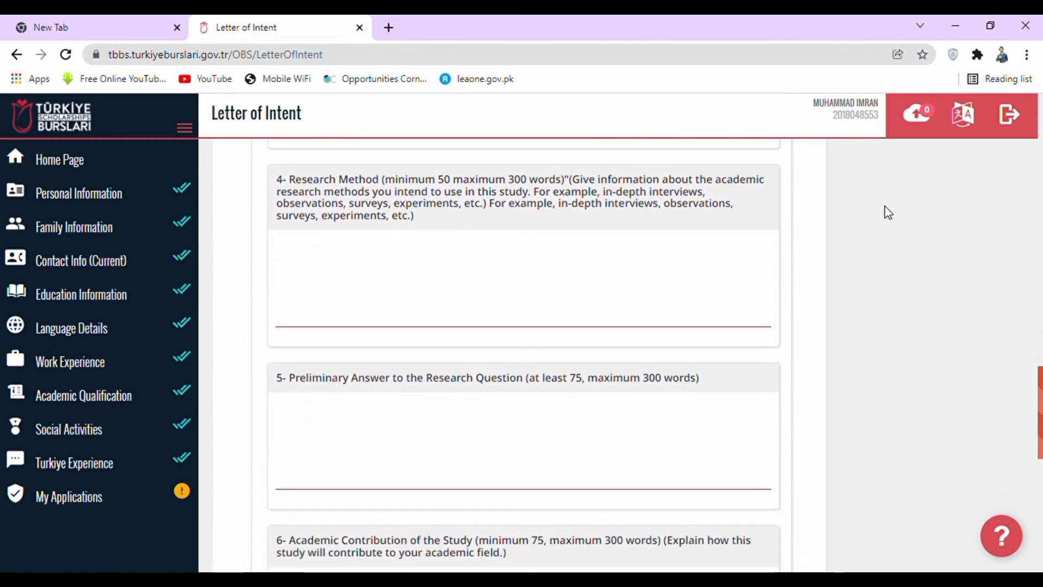
Examine the Preliminary Answer, Academic Contribution, Literature Review and Additional Item fields of the Letter of Intent form.
scroll(885, 207, "down", 1)
scroll(885, 206, "down", 3)
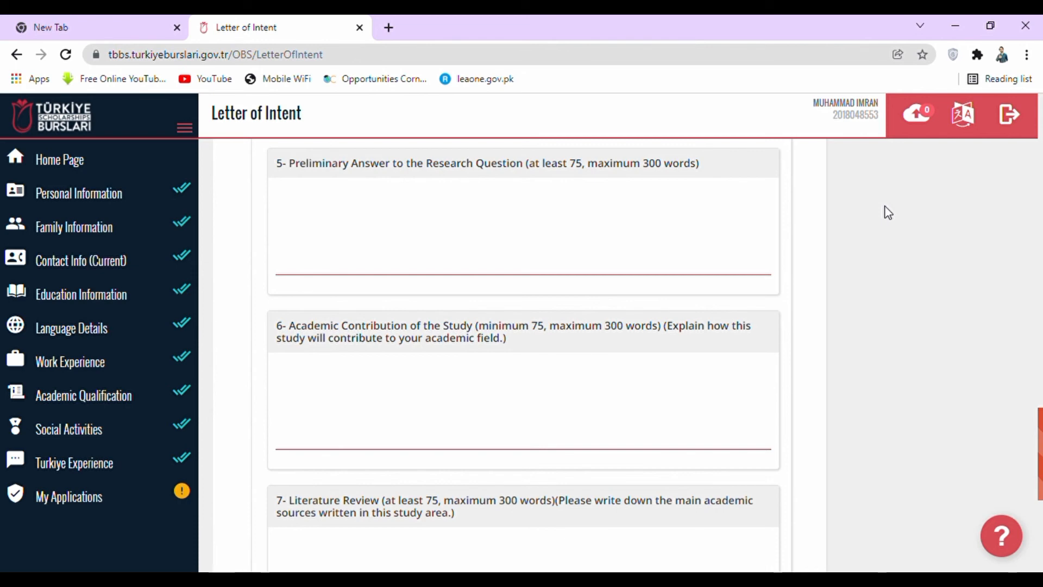
scroll(888, 212, "down", 2)
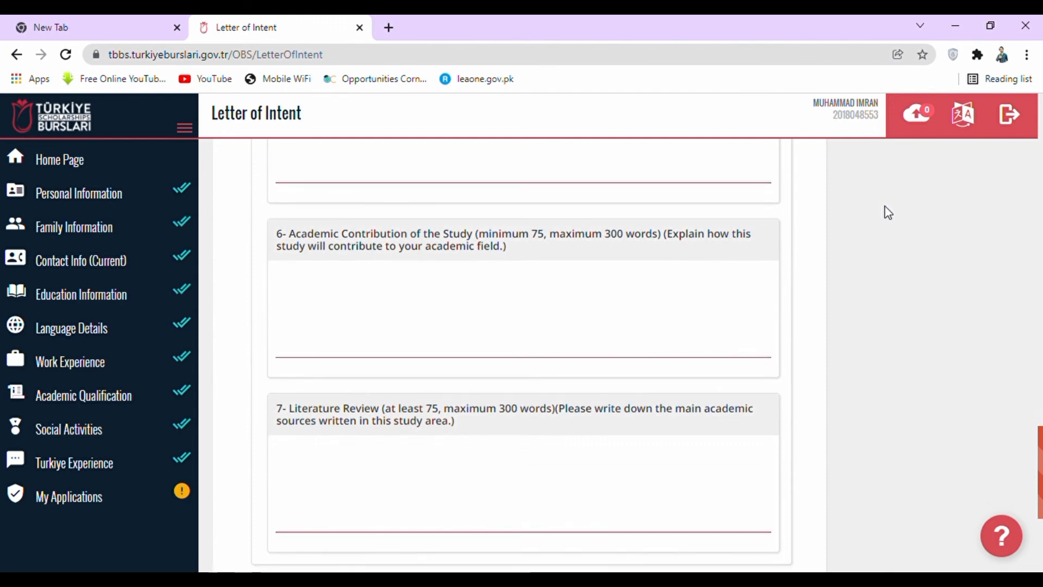
scroll(885, 206, "down", 1)
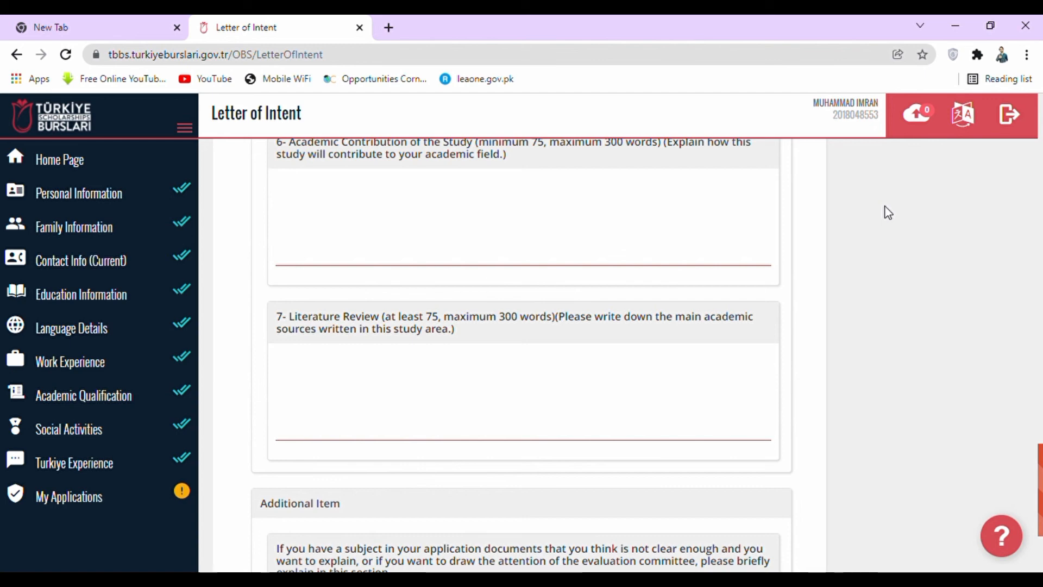
scroll(885, 206, "down", 1)
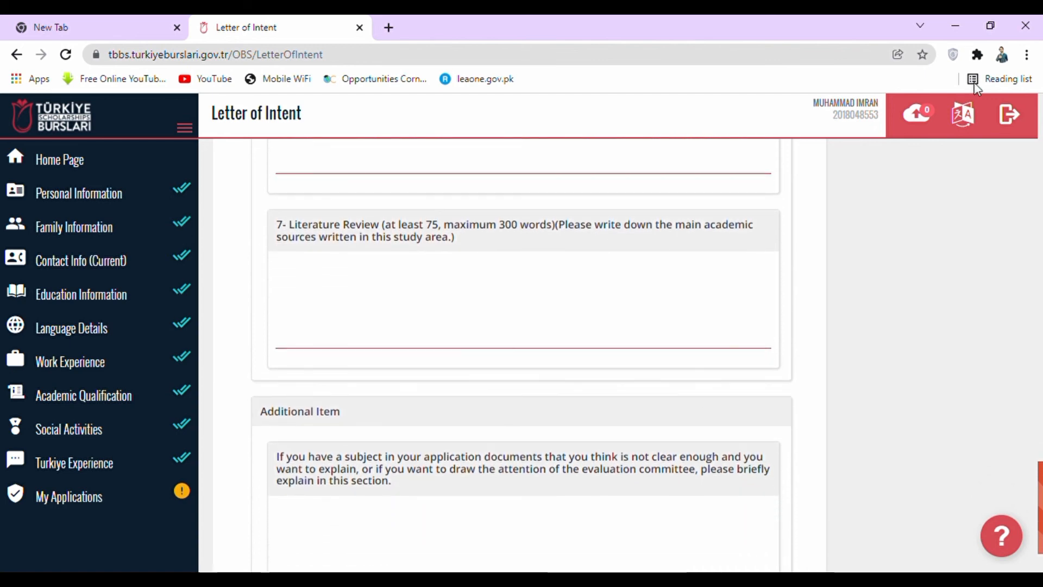
key("Down")
key("Down")
key("Down")
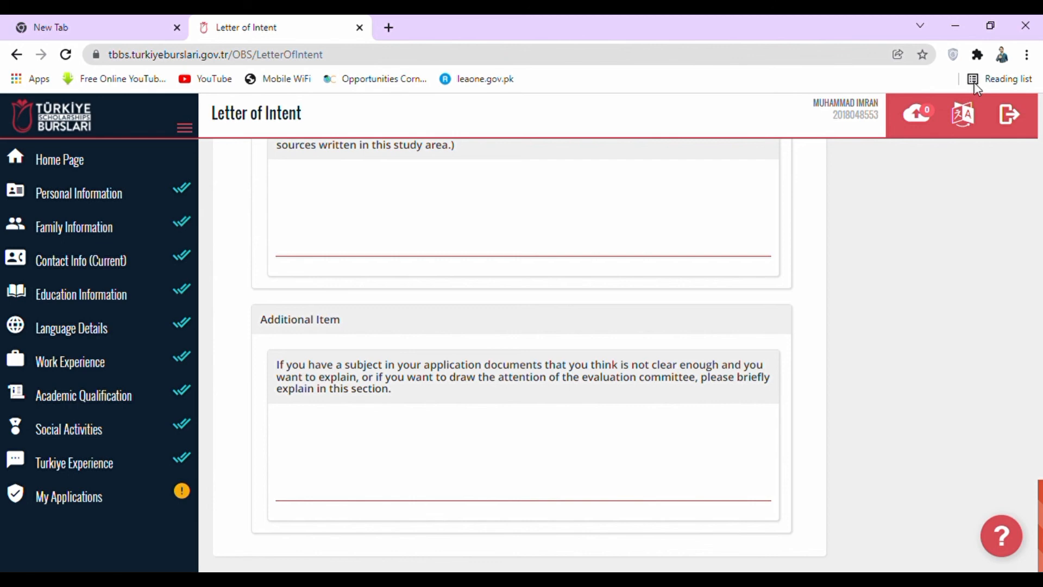
scroll(971, 100, "up", 10)
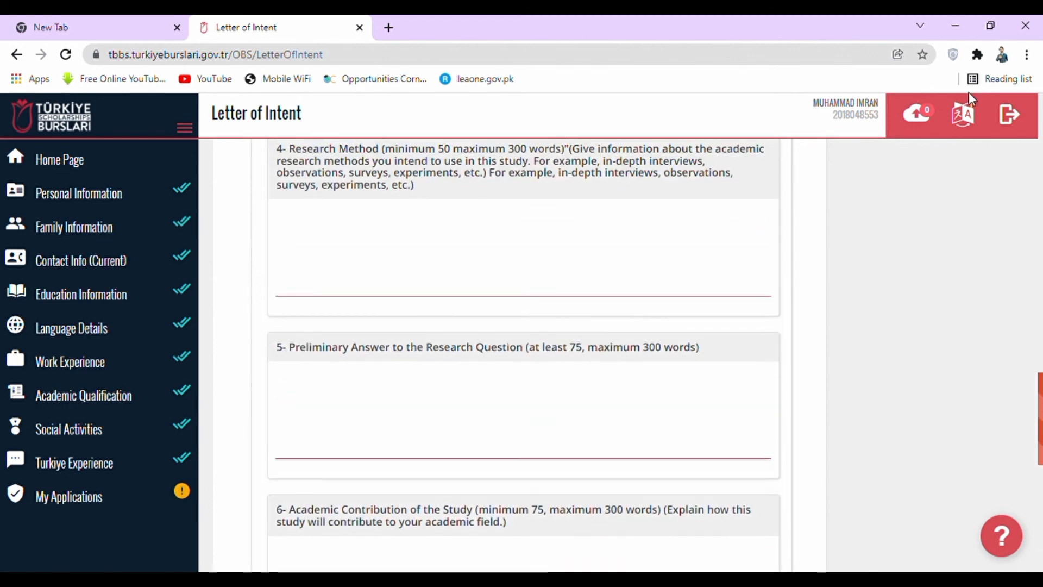
Save the Letter of Intent section and continue to the interview location preferences.
scroll(970, 93, "up", 10)
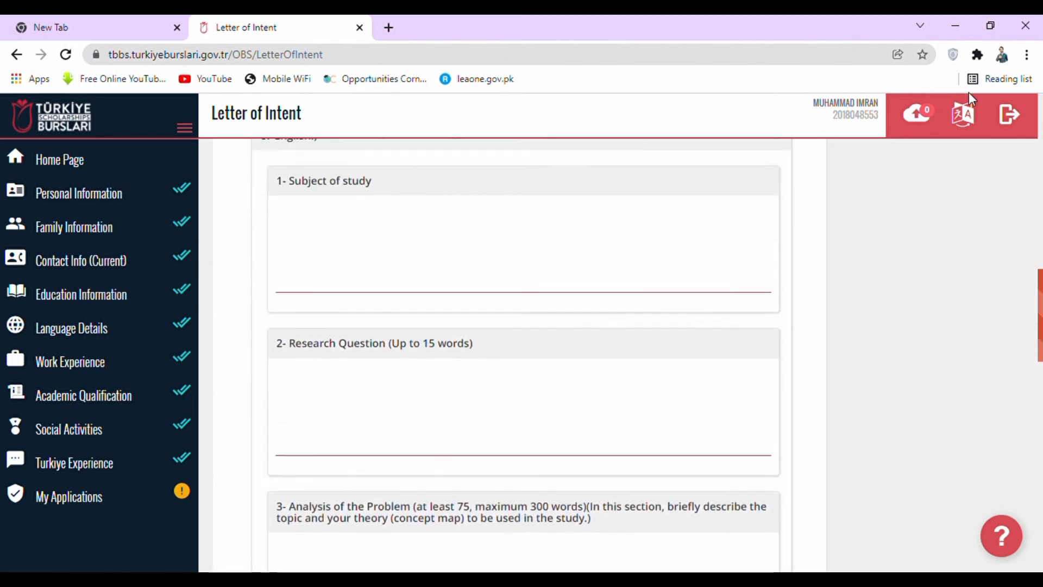
scroll(970, 94, "up", 10)
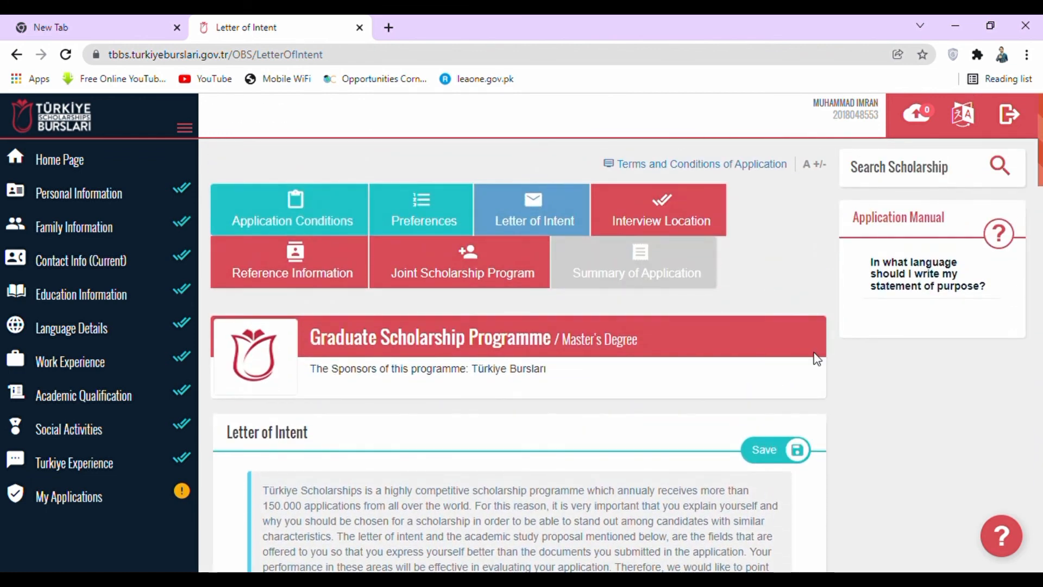
left_click(780, 455)
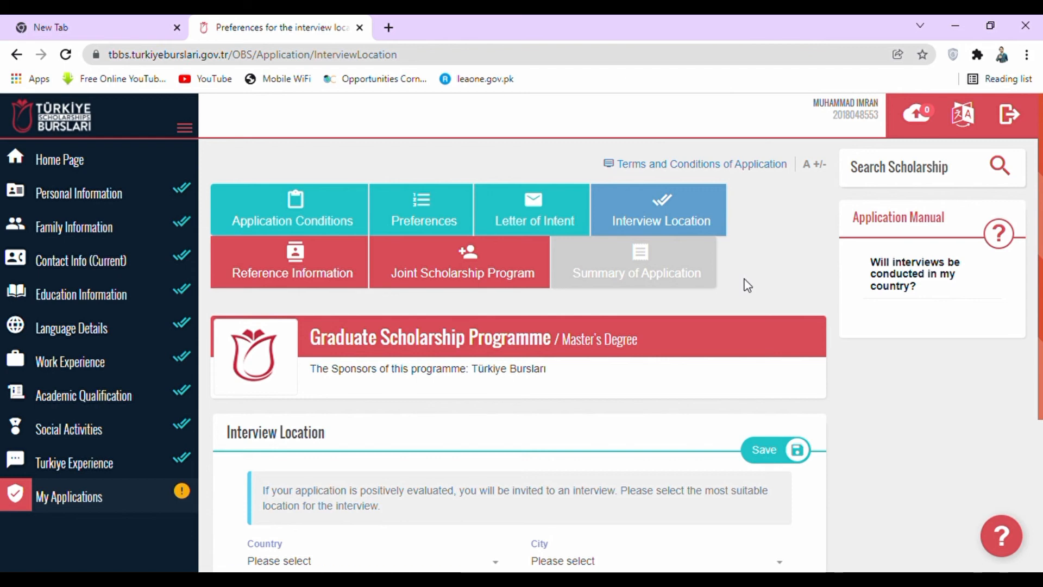
Set the interview location to country Pakistan and city Lahore, and save it.
scroll(747, 285, "down", 3)
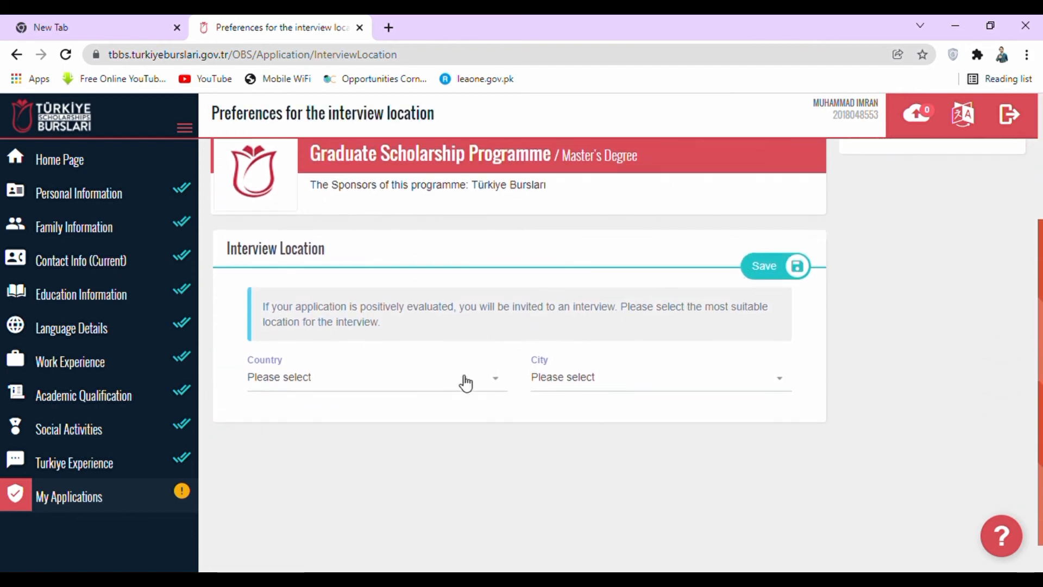
left_click(466, 383)
type("paki")
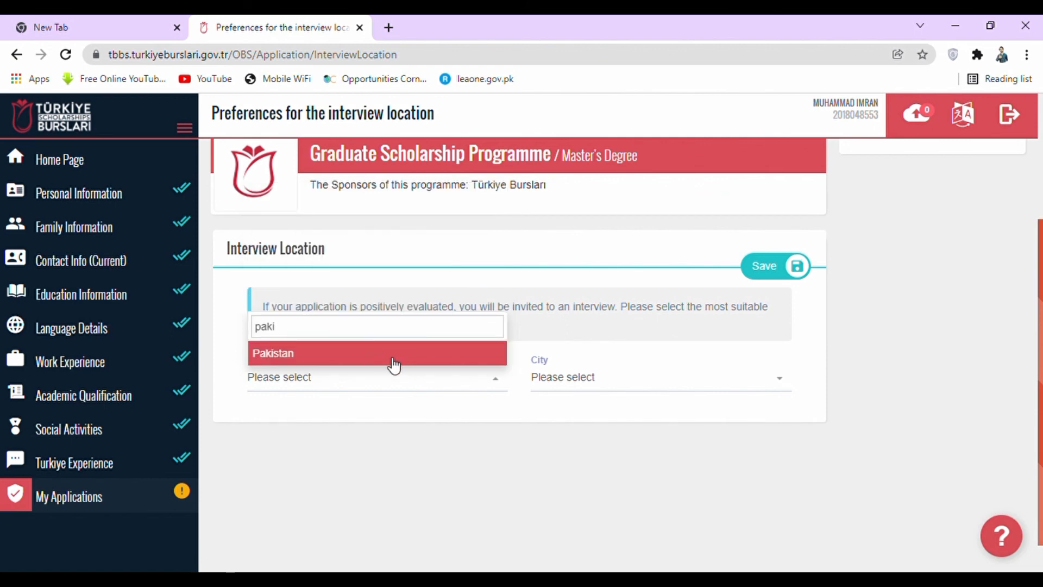
left_click(398, 361)
left_click(579, 387)
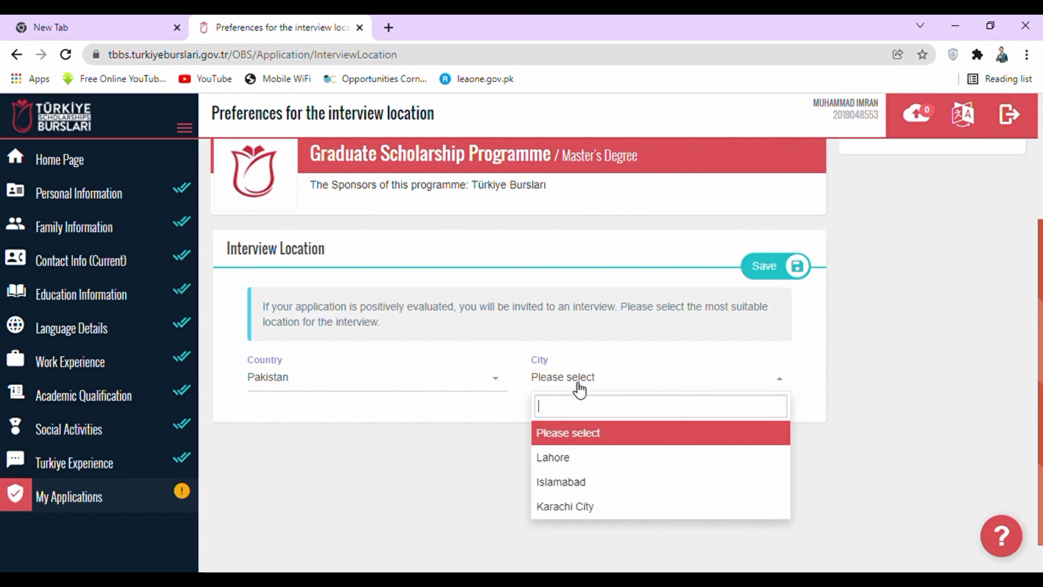
left_click(575, 459)
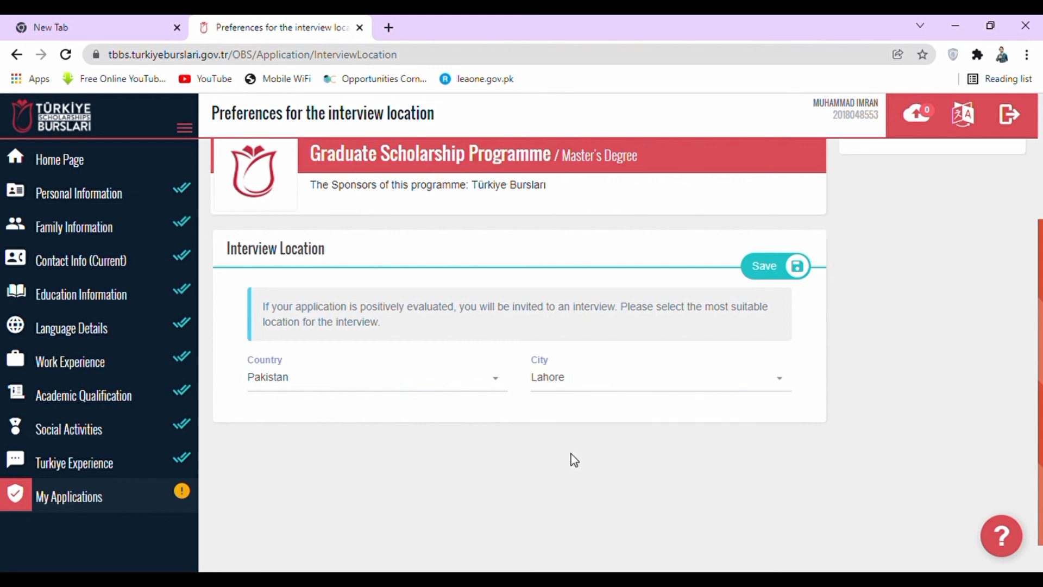
left_click(755, 274)
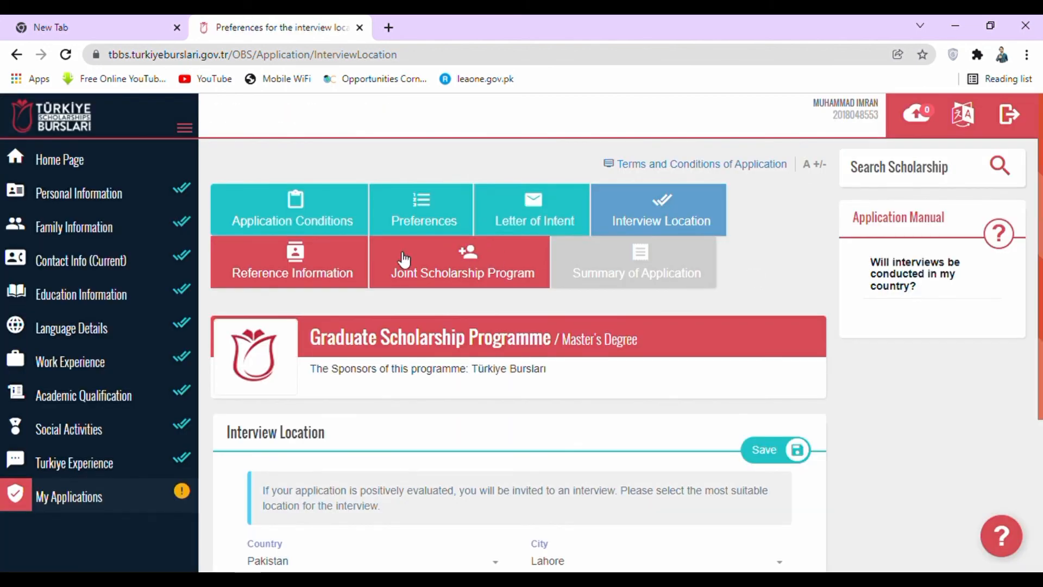
Add and save an academic reference with the referee's name, contact details, company "Company", position "Title" and a reference letter file.
left_click(321, 265)
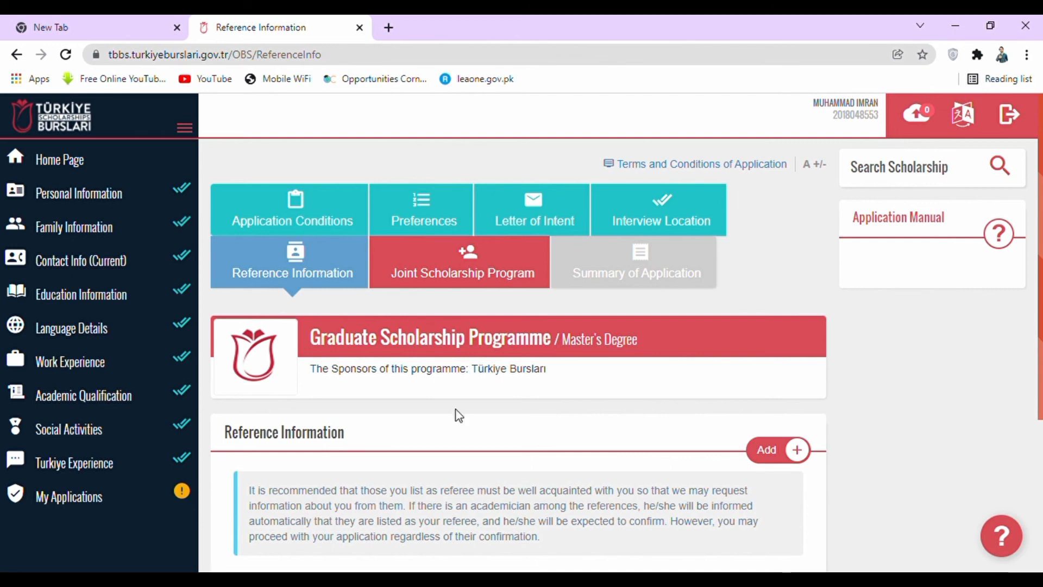
left_click(769, 447)
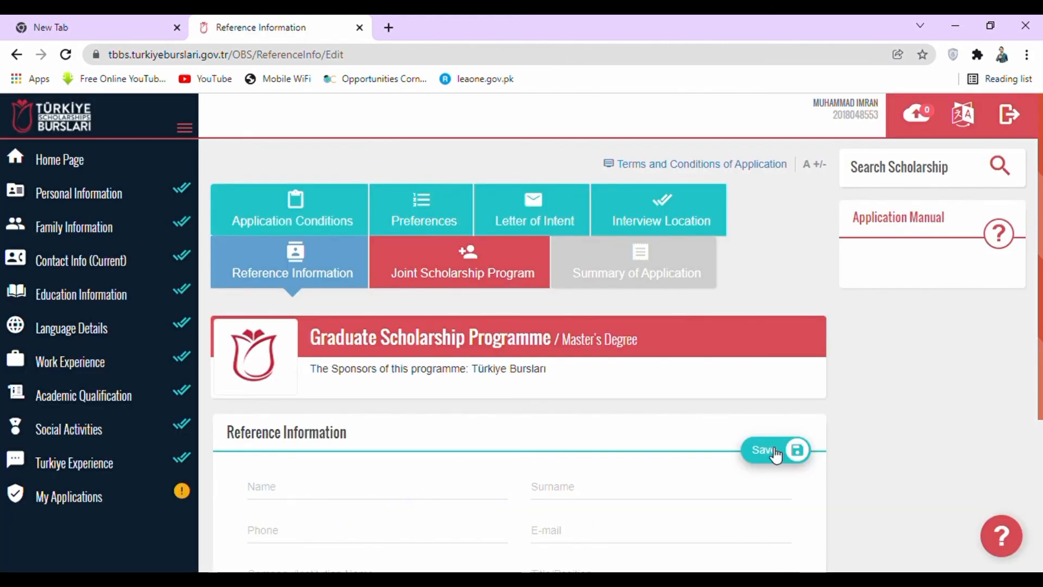
scroll(777, 454, "down", 1)
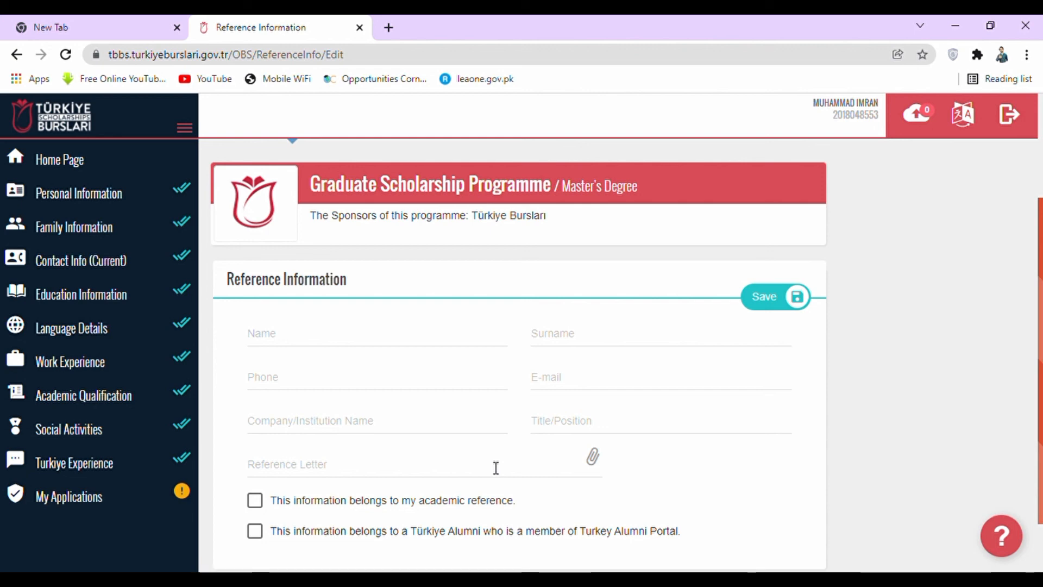
left_click(265, 501)
left_click(260, 534)
left_click(260, 534)
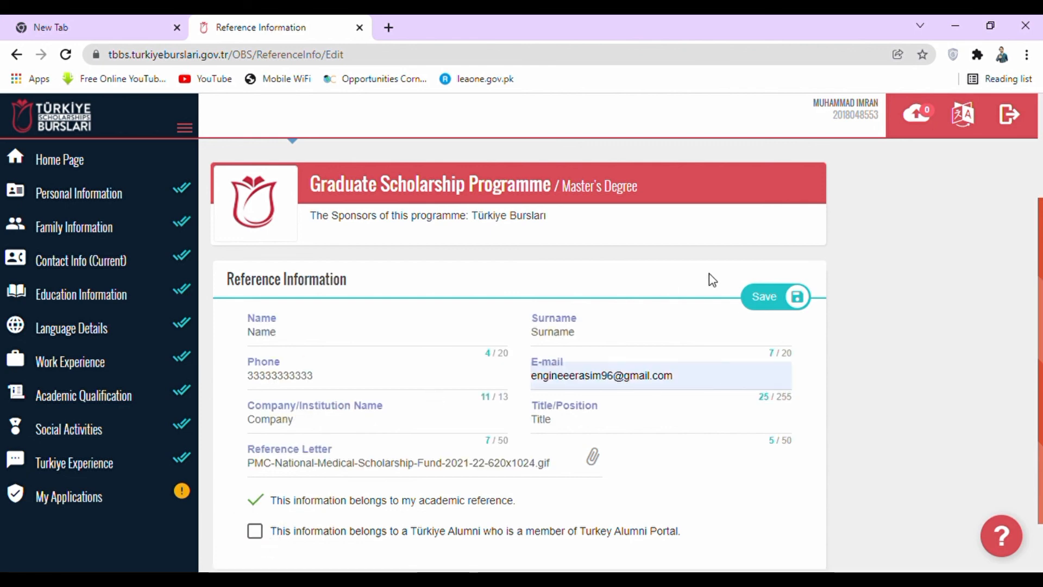
left_click(766, 299)
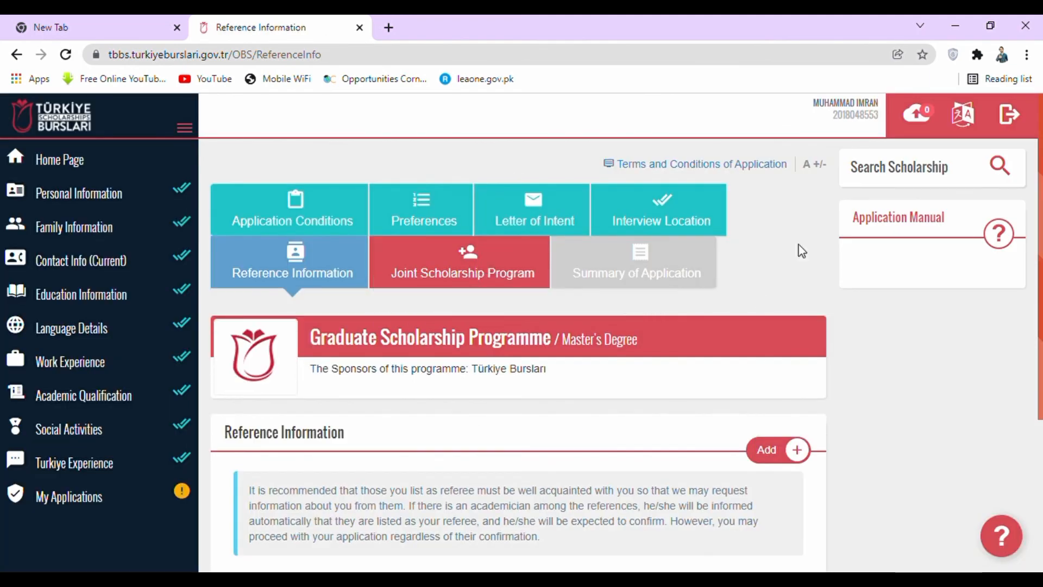
Read the ISDB Joint Scholarship Program terms, answer Yes to applying for it in addition to Türkiye Scholarships, and save.
left_click(496, 276)
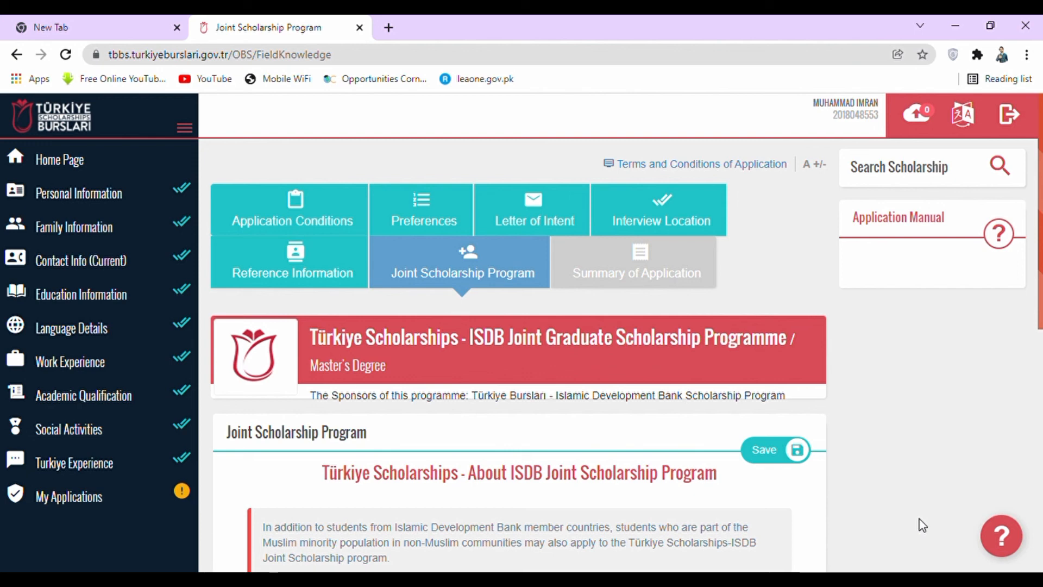
scroll(919, 519, "down", 3)
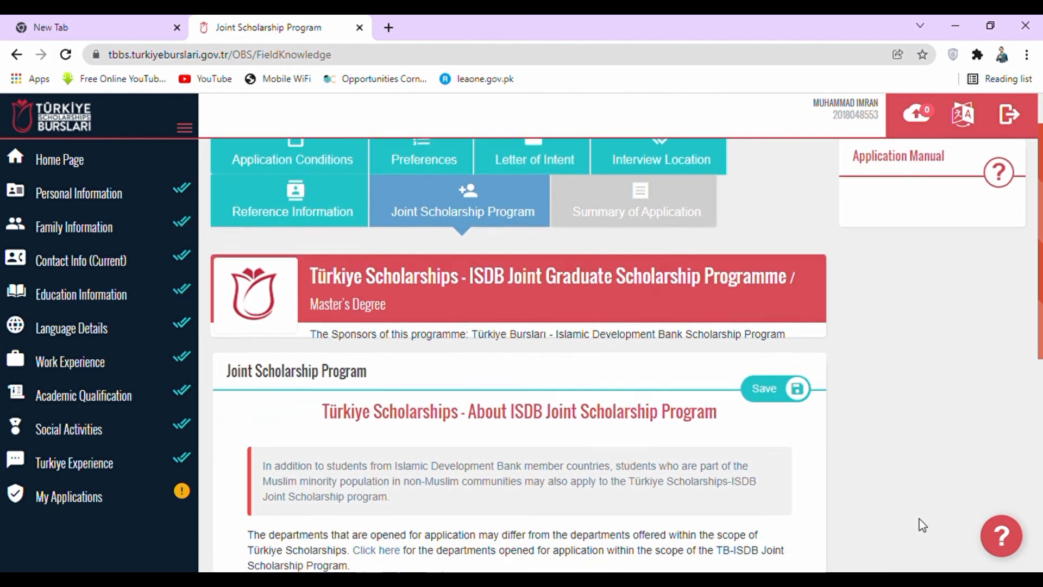
scroll(920, 520, "down", 1)
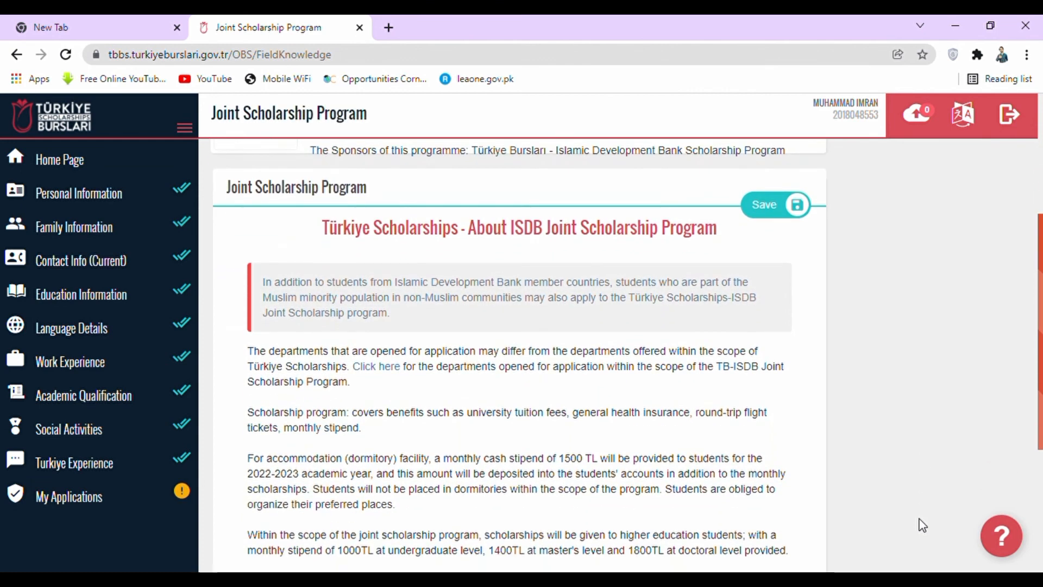
scroll(920, 520, "down", 4)
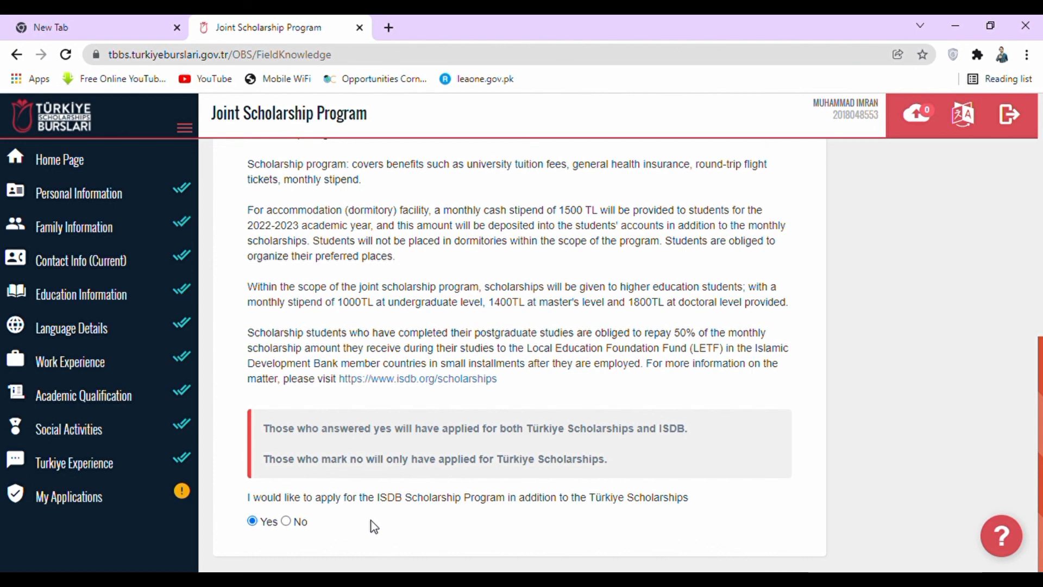
scroll(370, 521, "up", 10)
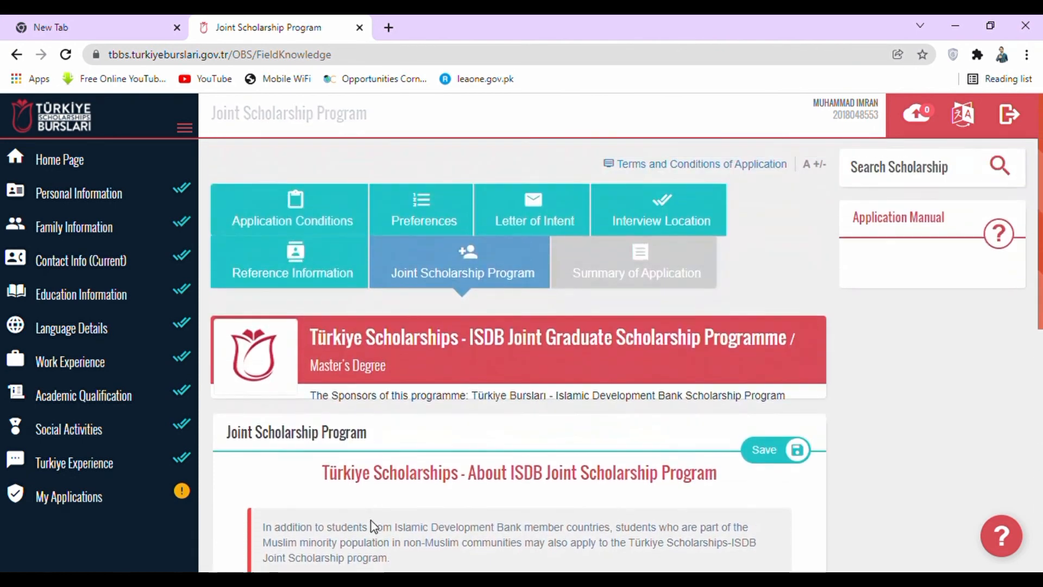
left_click(770, 463)
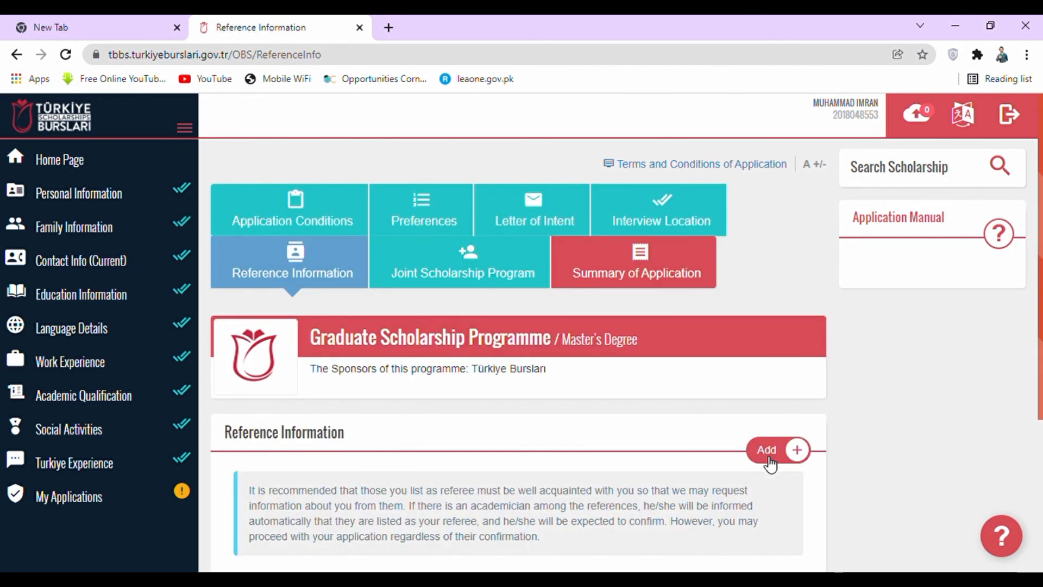
Certify and submit the Master's Degree application from the Summary of Application section, and return to the home page.
left_click(639, 288)
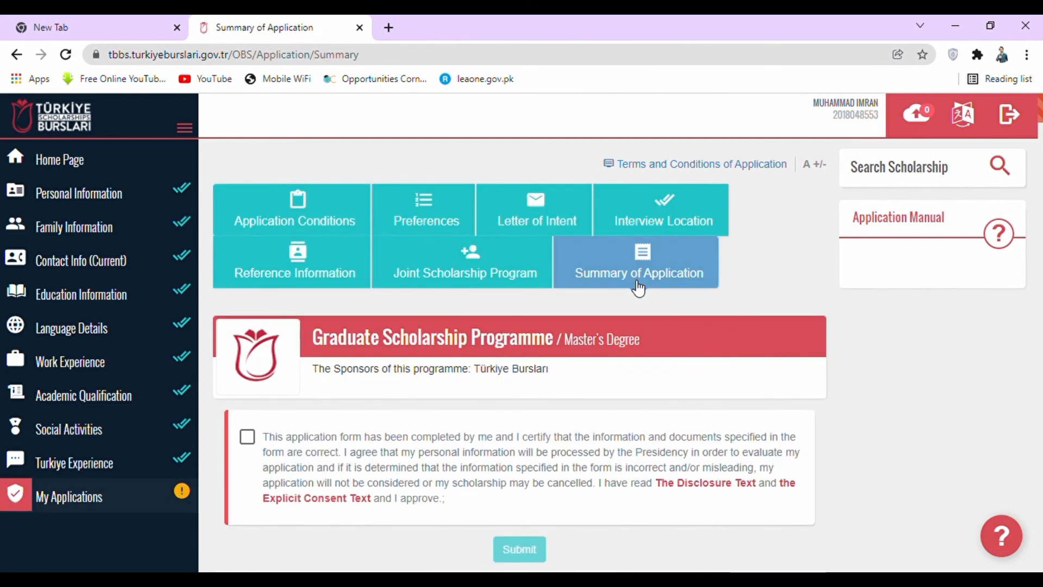
scroll(638, 288, "down", 1)
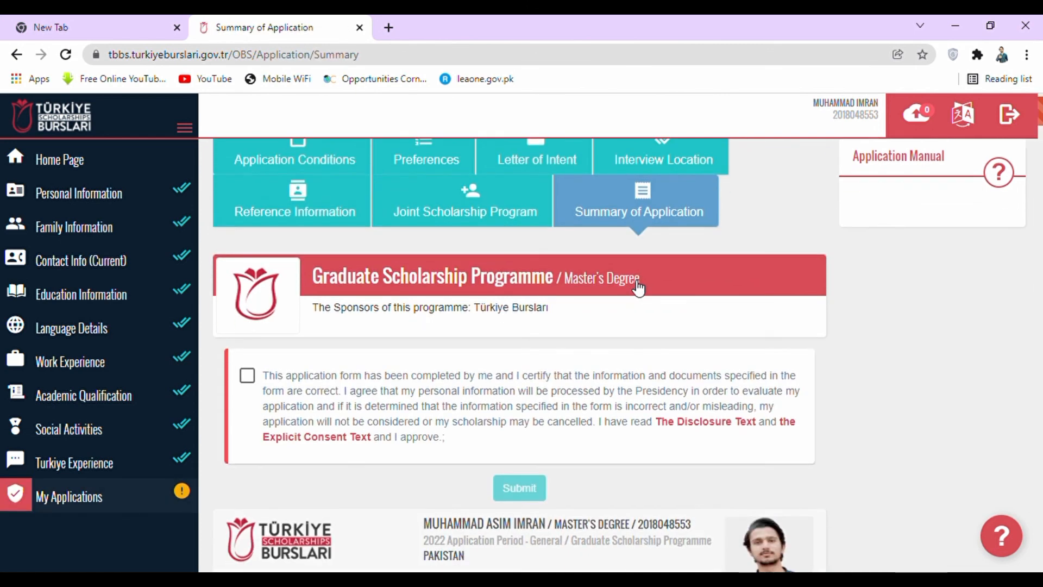
scroll(638, 288, "down", 3)
scroll(638, 288, "up", 3)
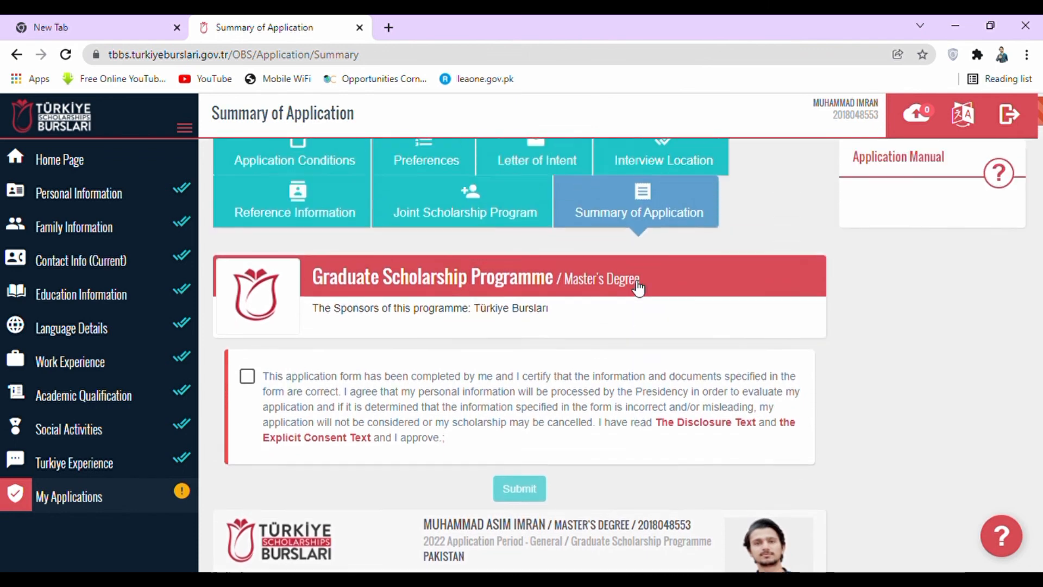
scroll(639, 288, "up", 1)
scroll(639, 288, "up", 1)
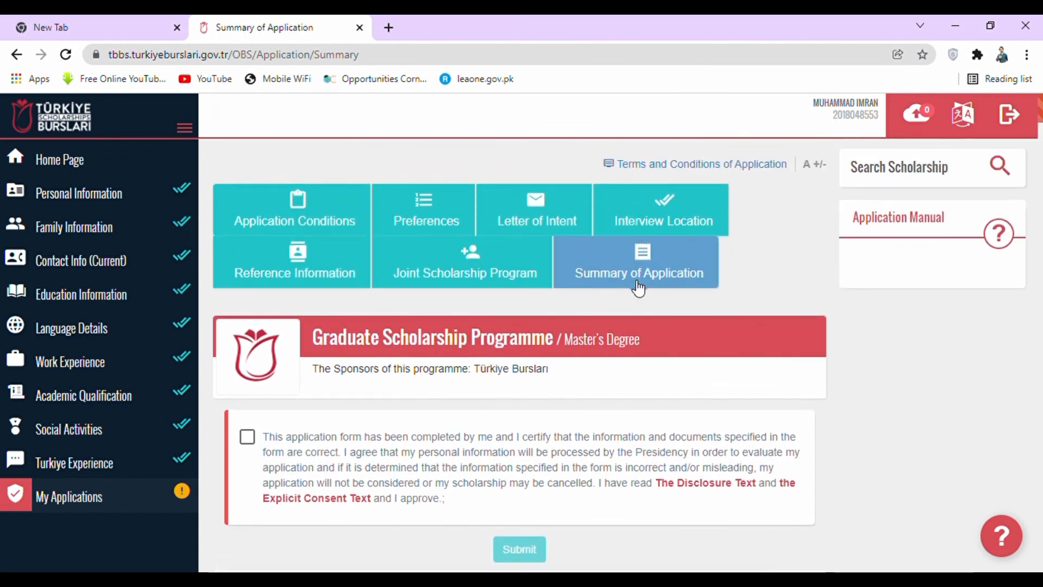
left_click(247, 437)
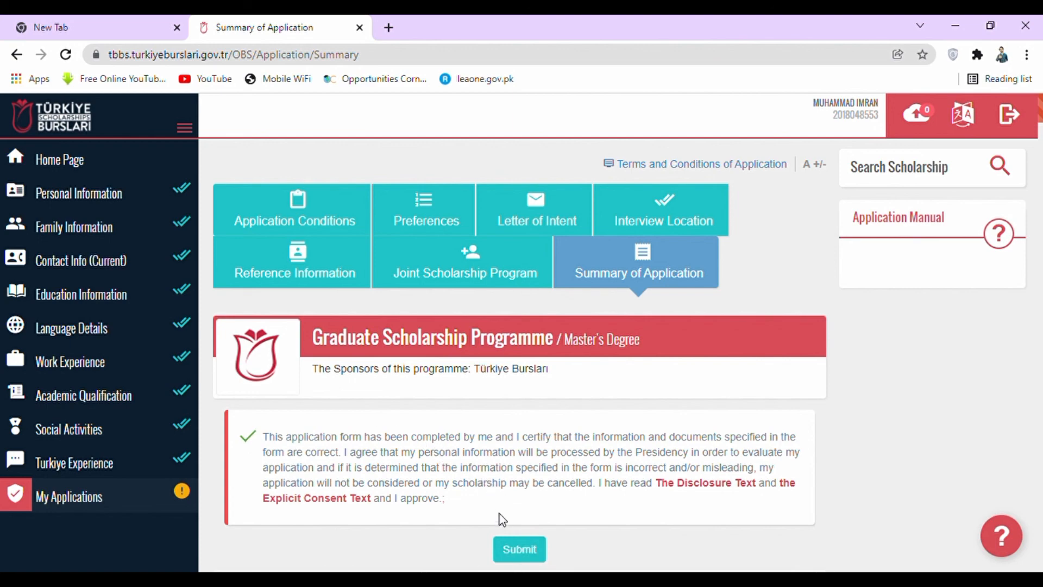
left_click(515, 549)
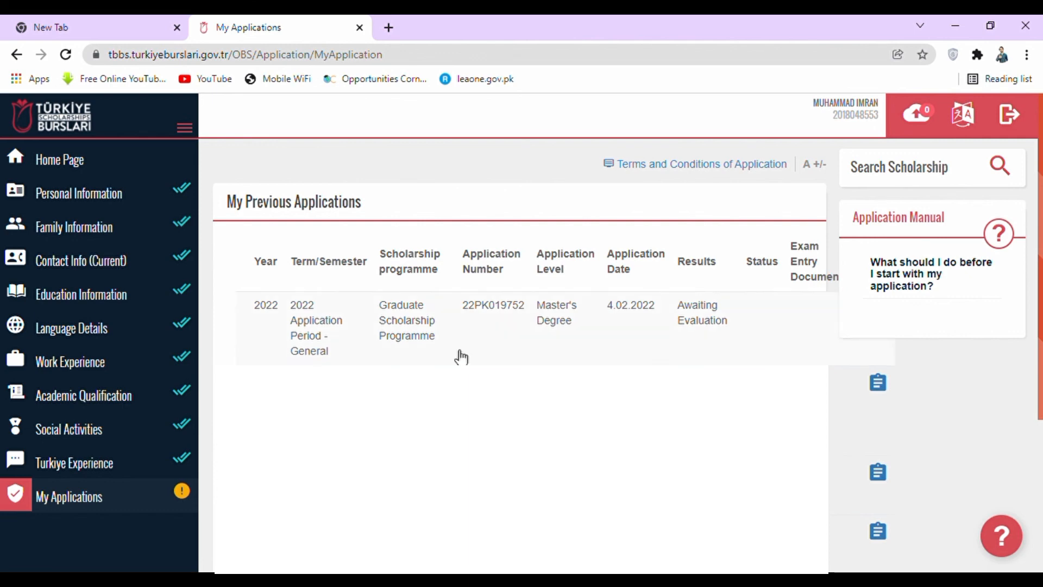
left_click(122, 172)
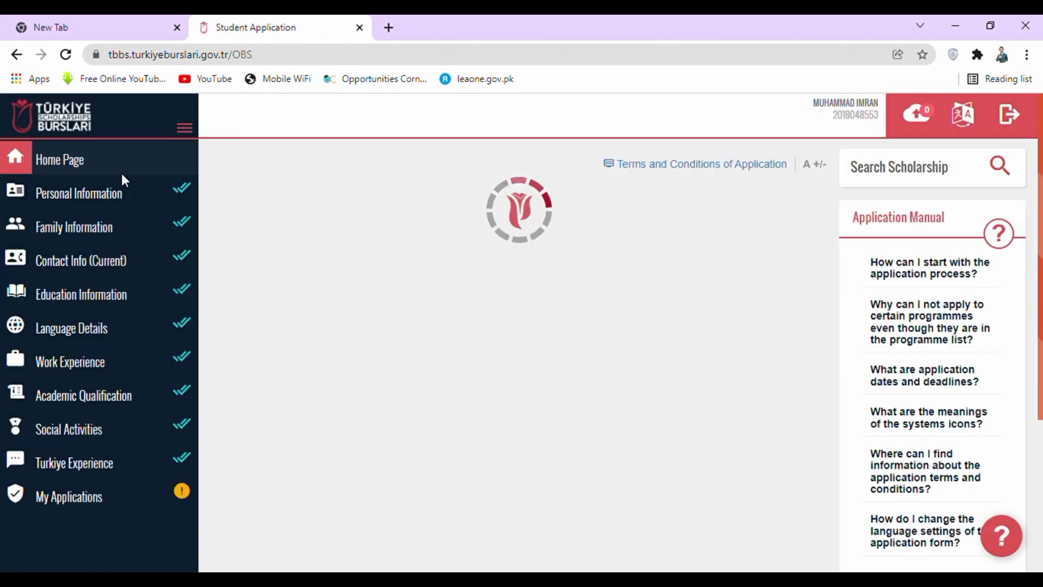